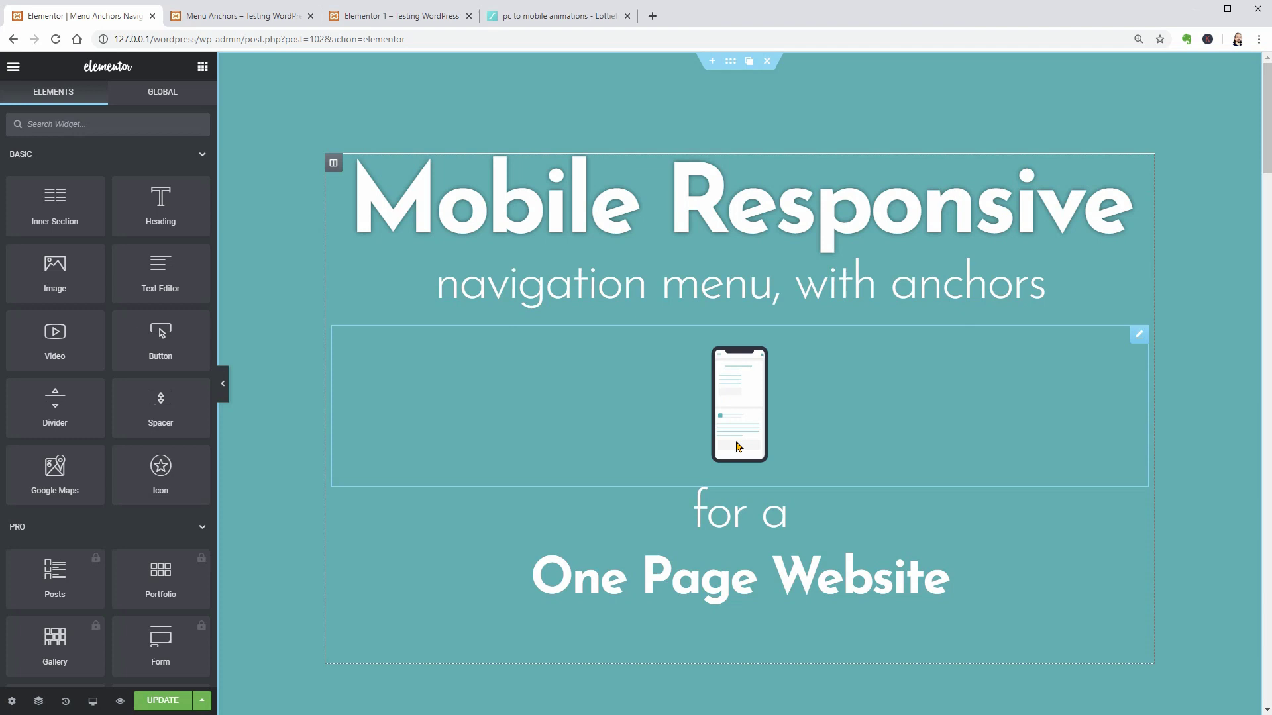
Paste the Show me how button under the hero, delete it, and search widgets for 'anch'.
right_click(762, 656)
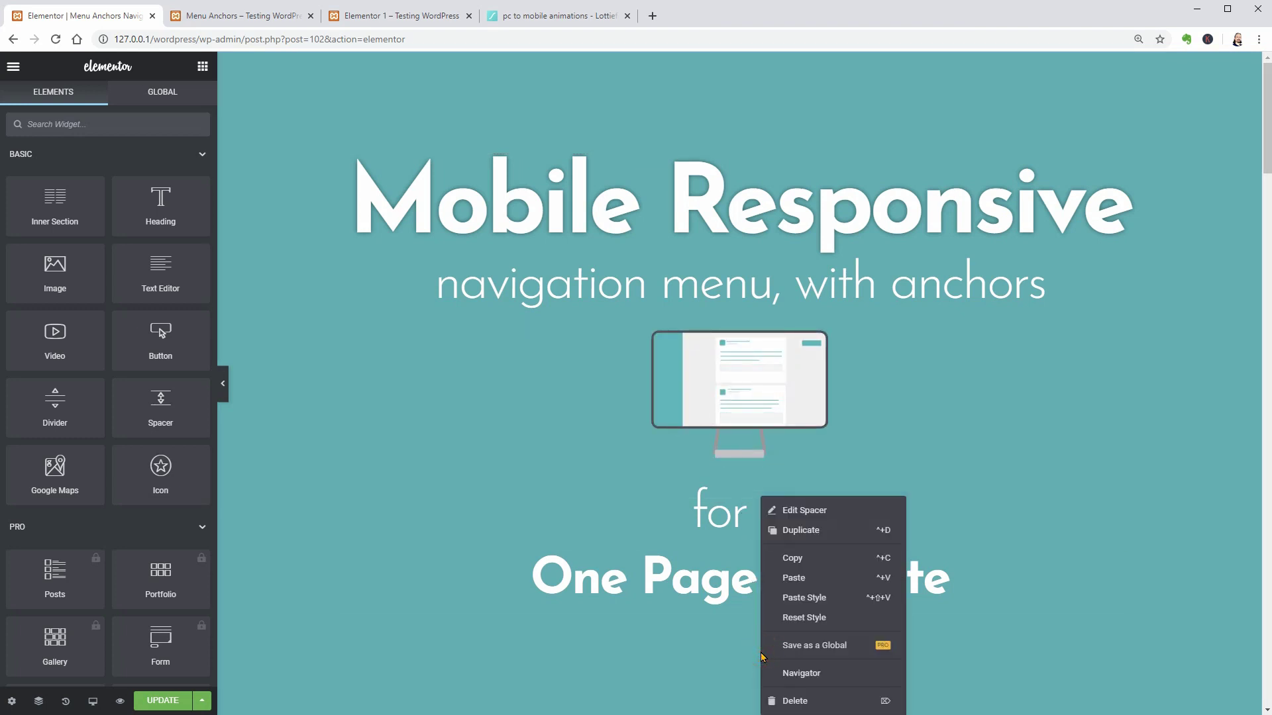
click(794, 586)
scroll(822, 575, down, 2)
scroll(826, 556, down, 1)
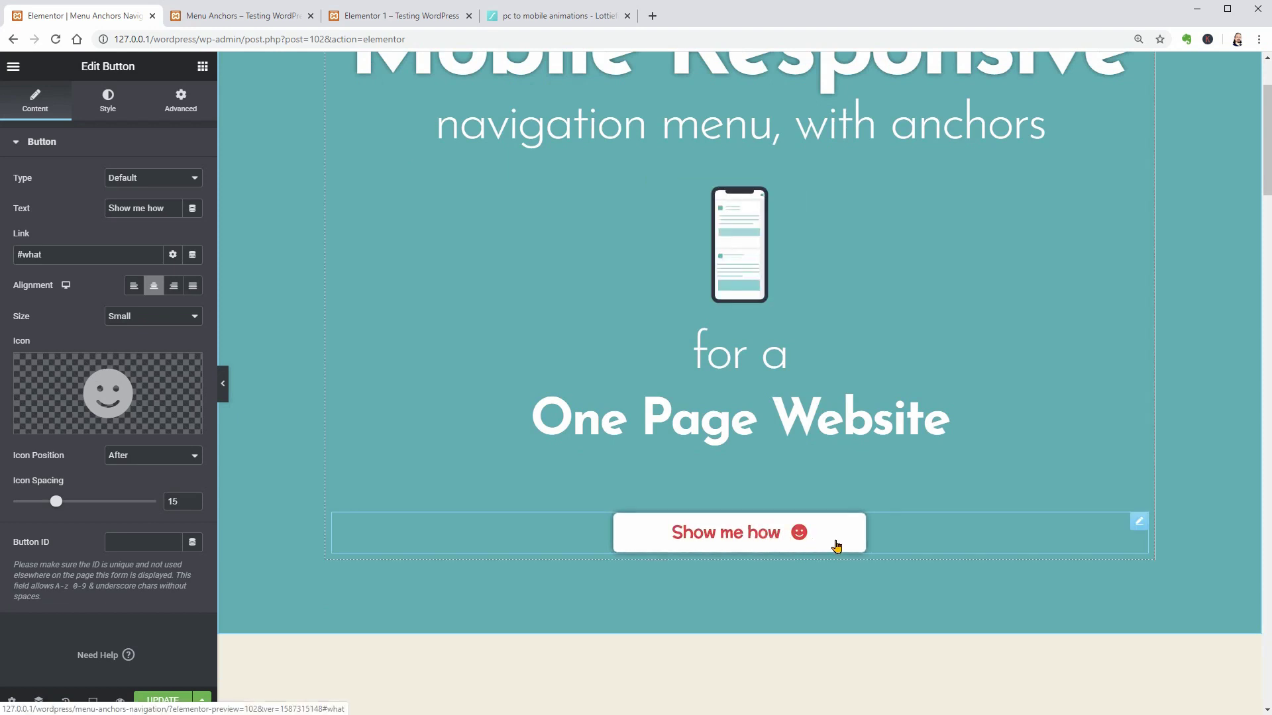
scroll(835, 547, down, 5)
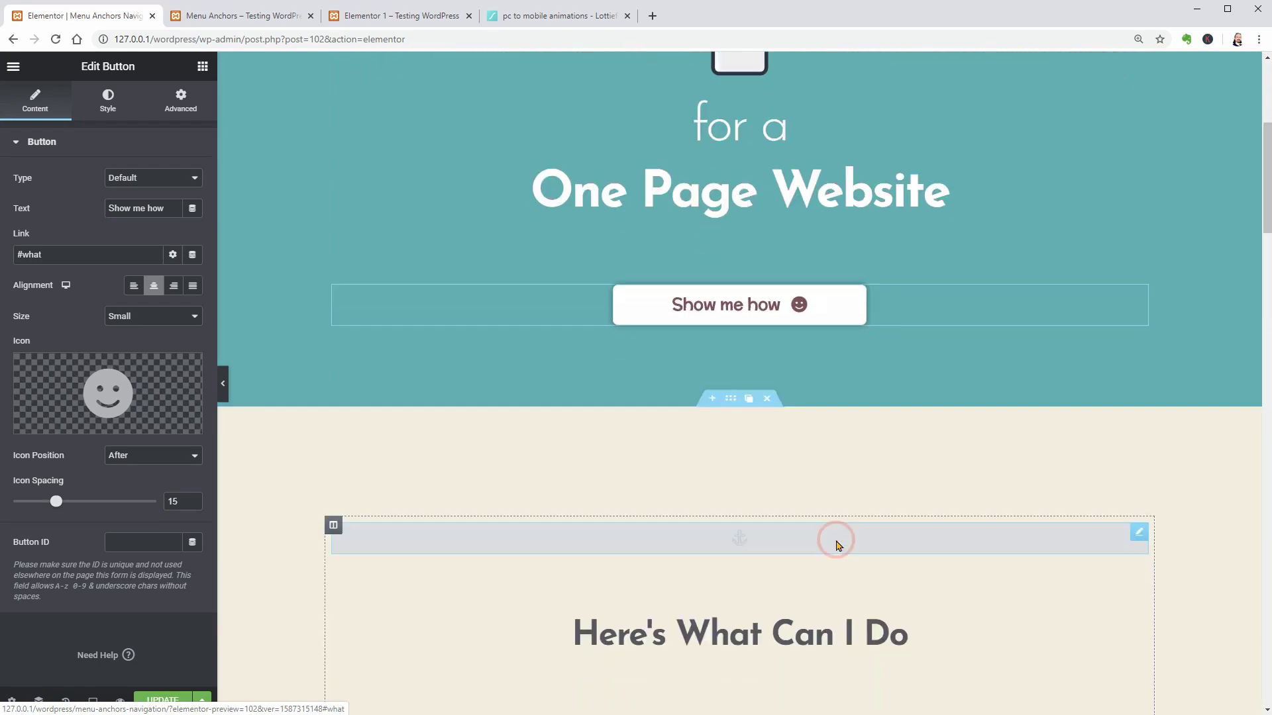
scroll(835, 547, down, 4)
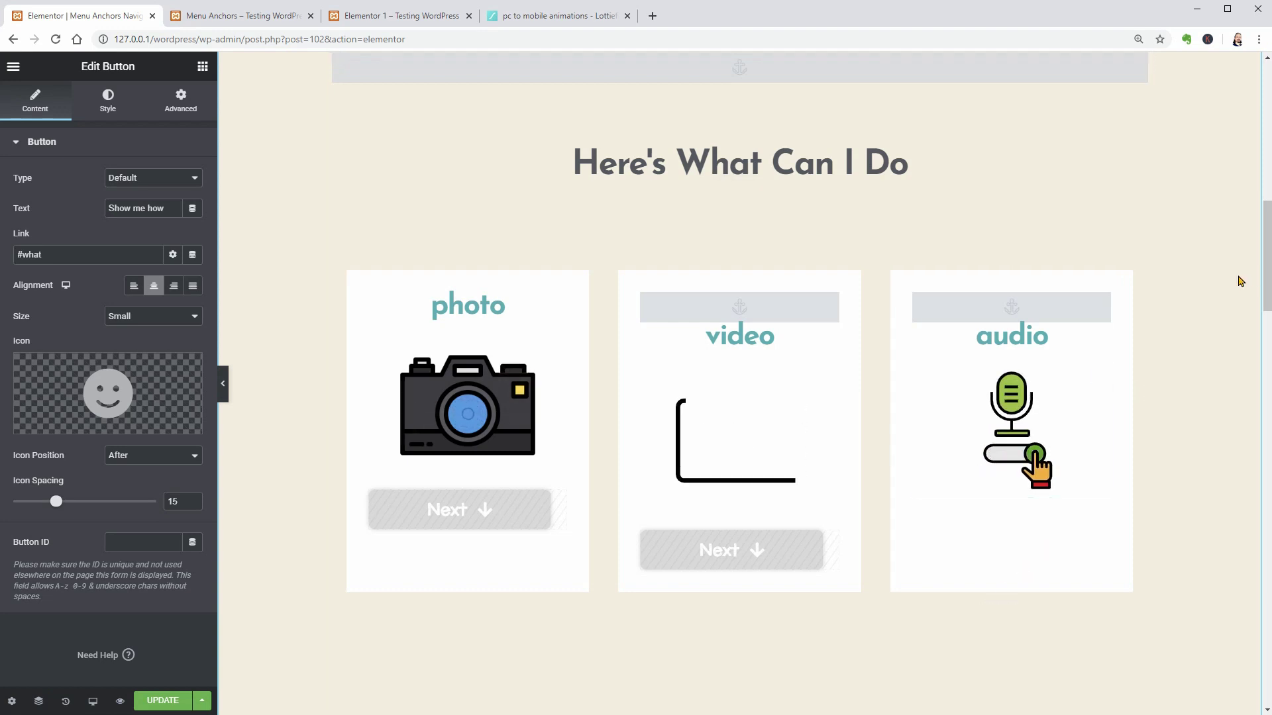
scroll(1241, 282, up, 10)
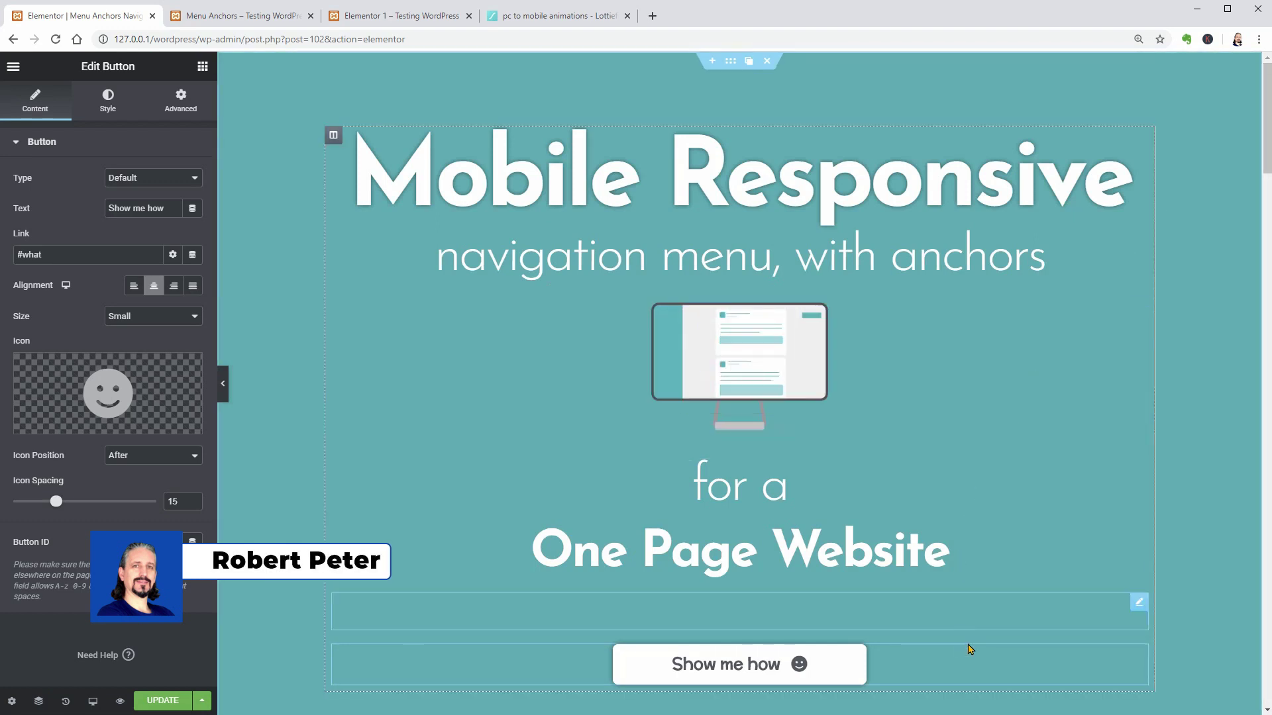
mouse_move(1101, 664)
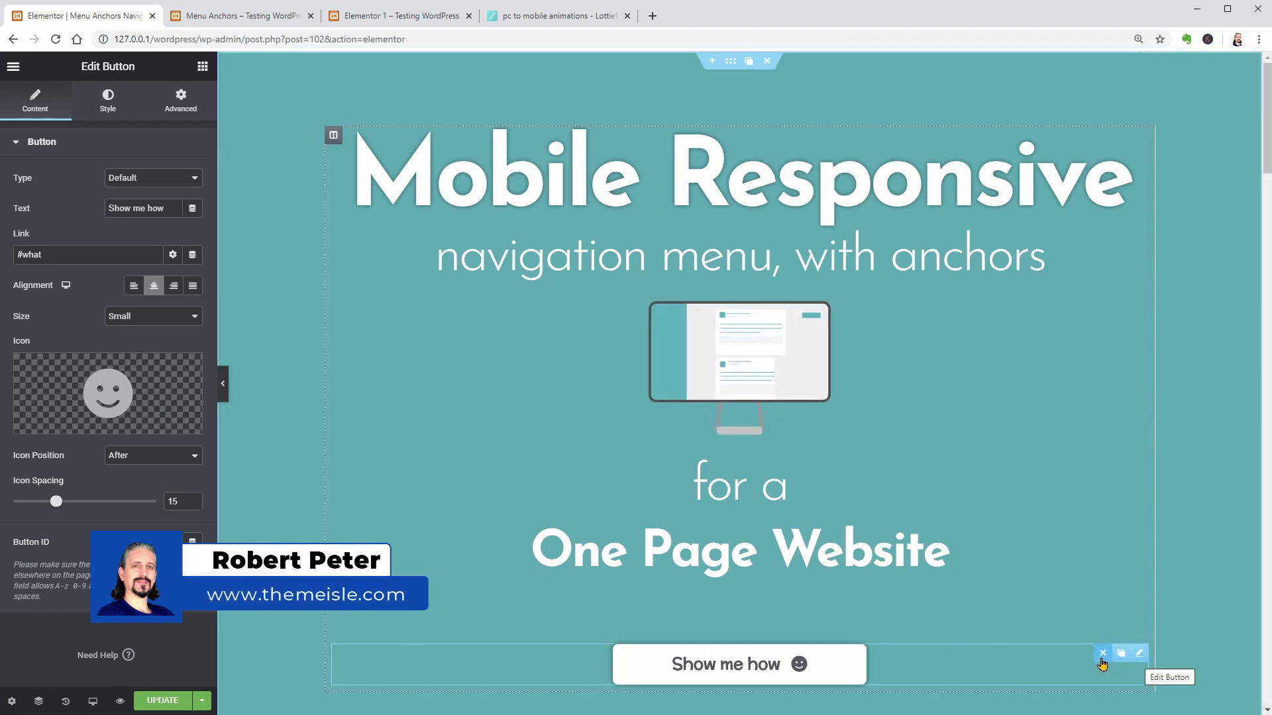
click(1104, 654)
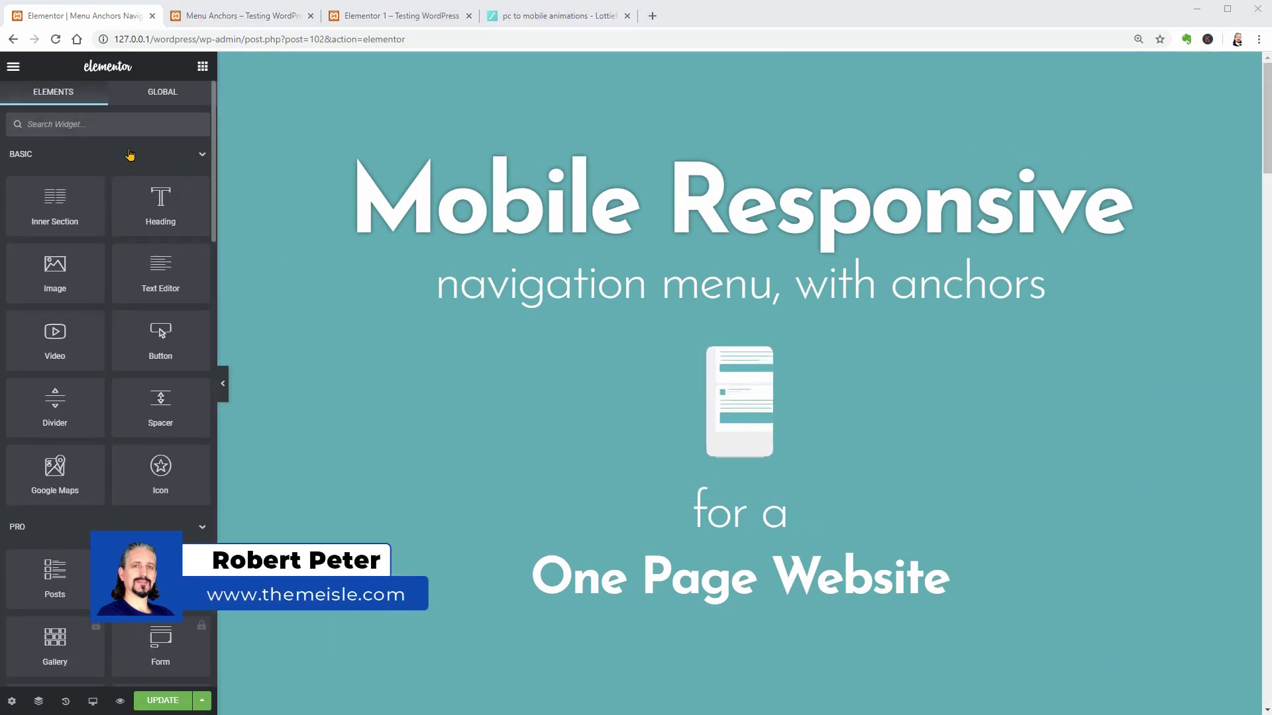
click(99, 123)
text(anch)
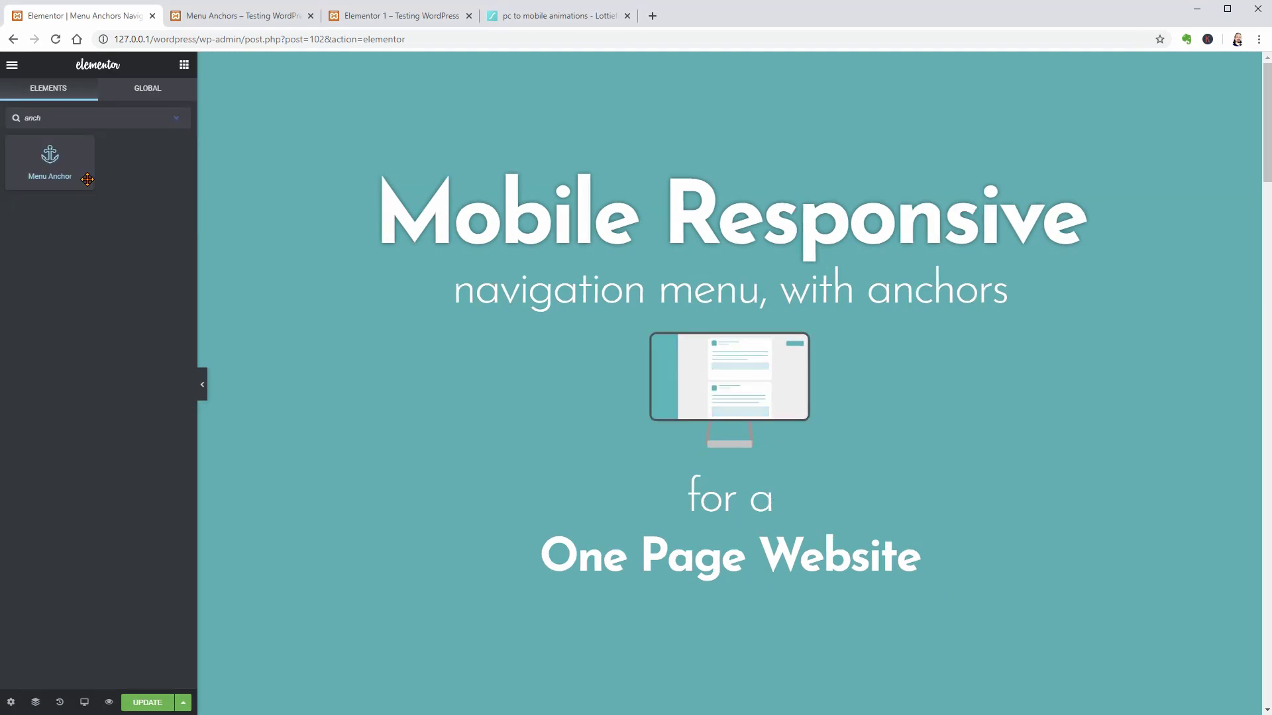
On the live page, use Show me how, How it works and Testimonials to jump between sections.
click(222, 17)
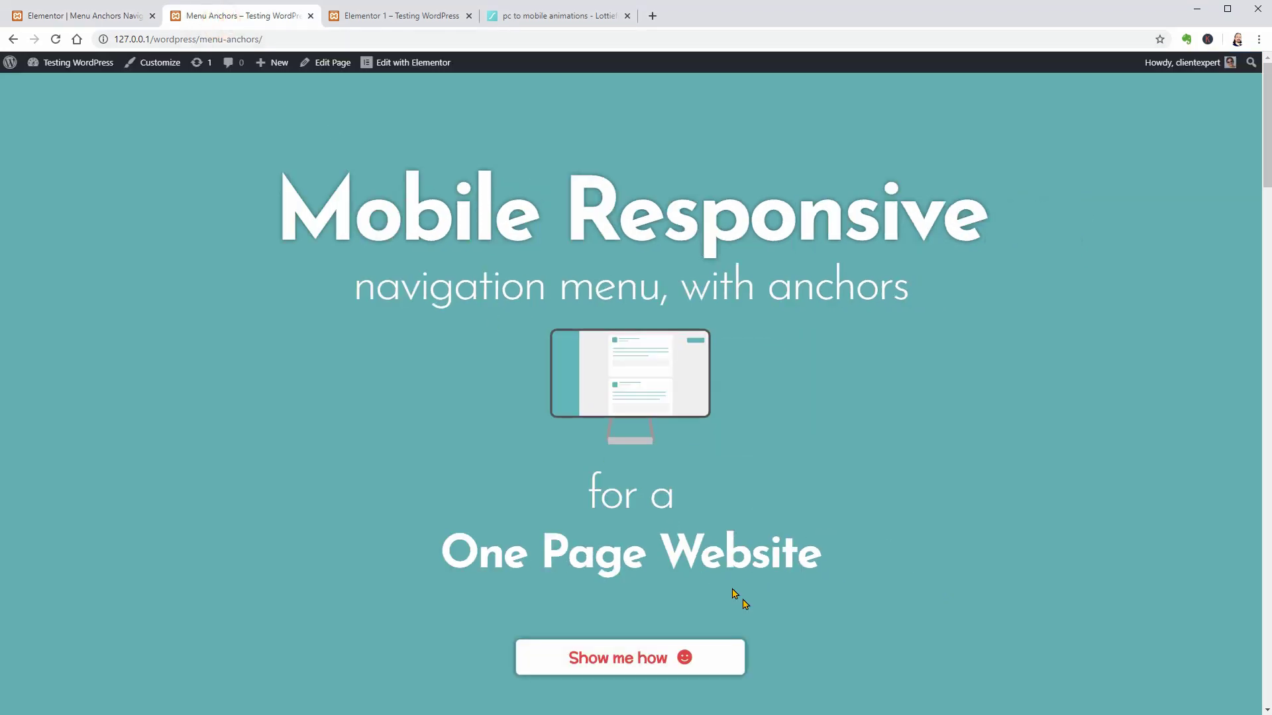
click(733, 655)
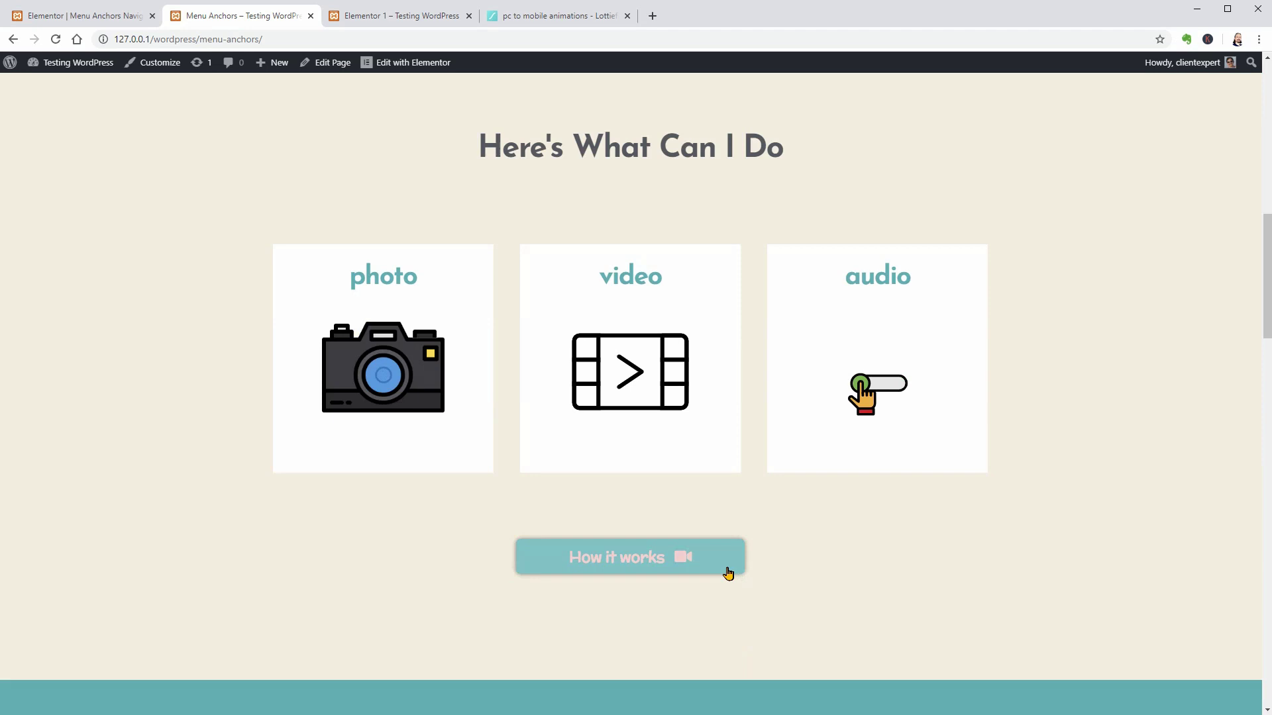
click(728, 573)
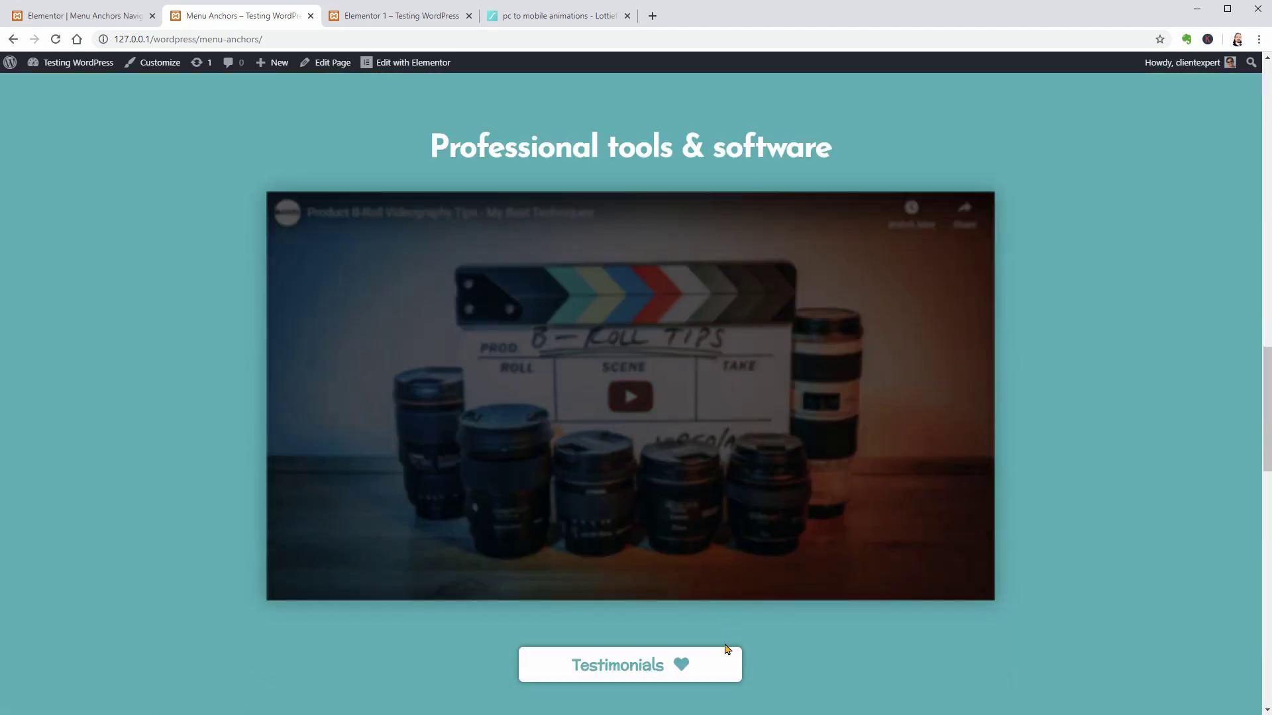
click(724, 663)
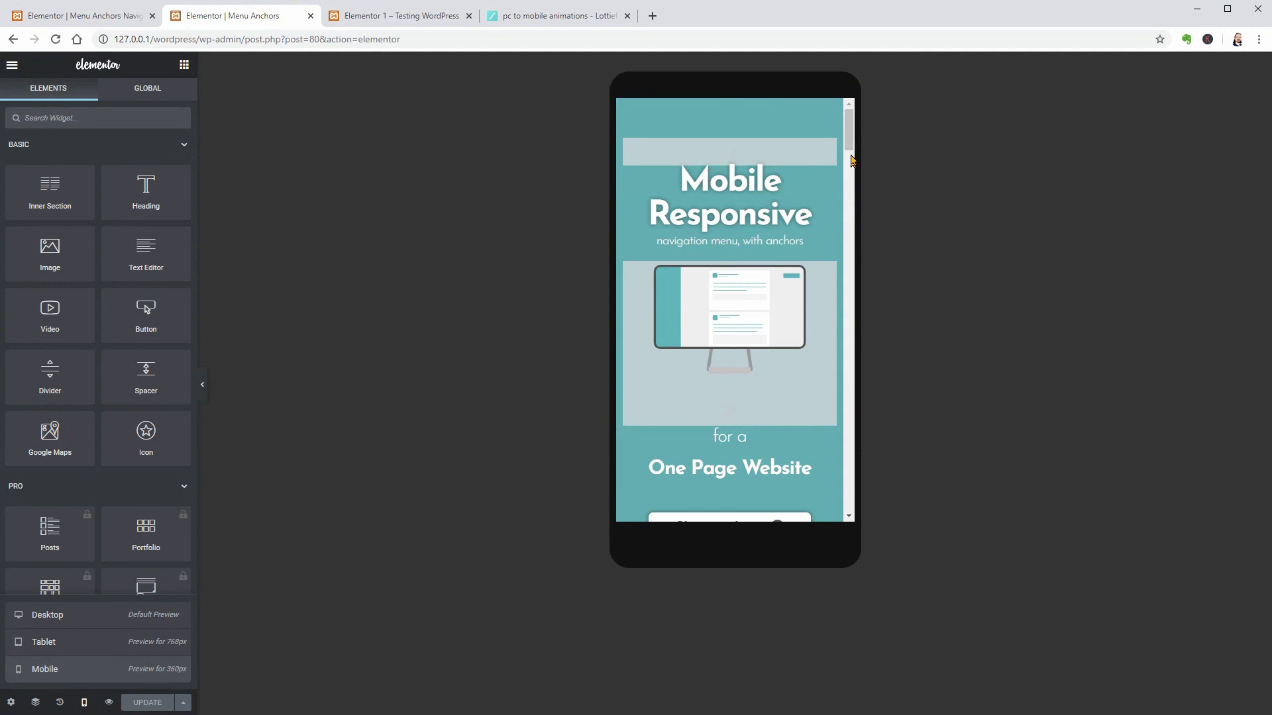
drag(849, 130, 851, 199)
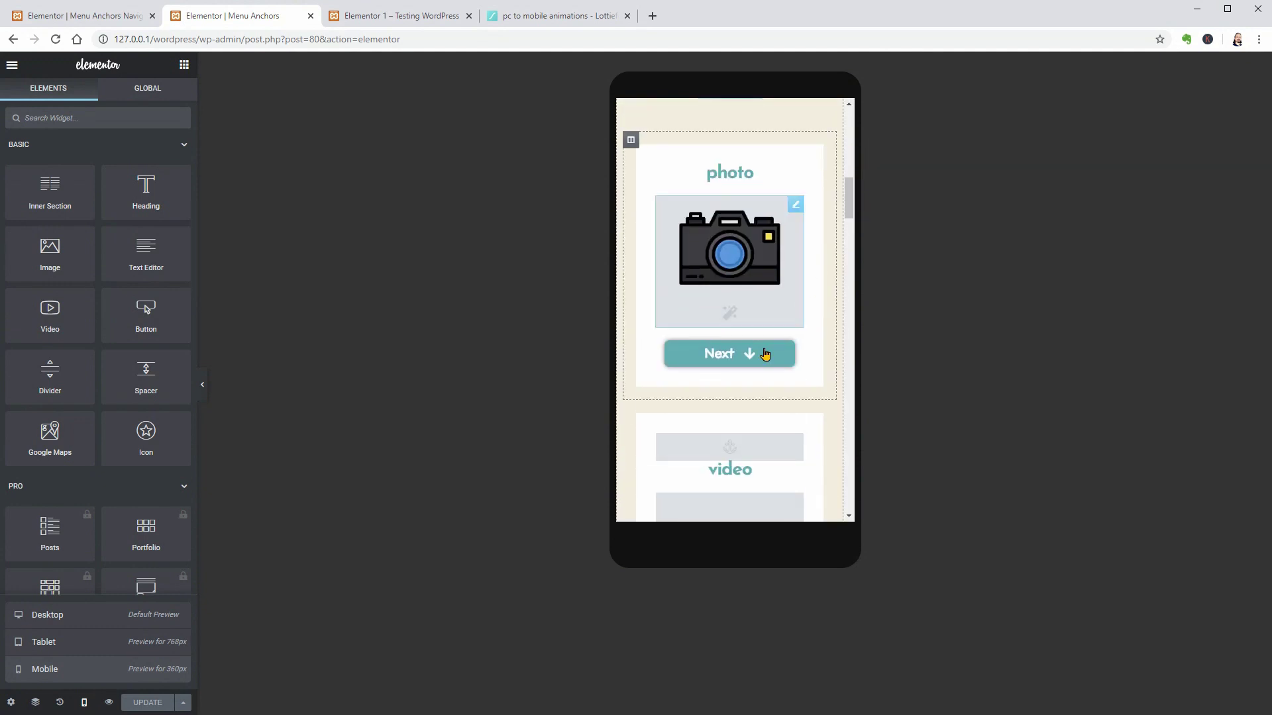
Use mobile Next from photo to video to audio, add a one-column section, and import Web Agency.
click(750, 353)
click(750, 326)
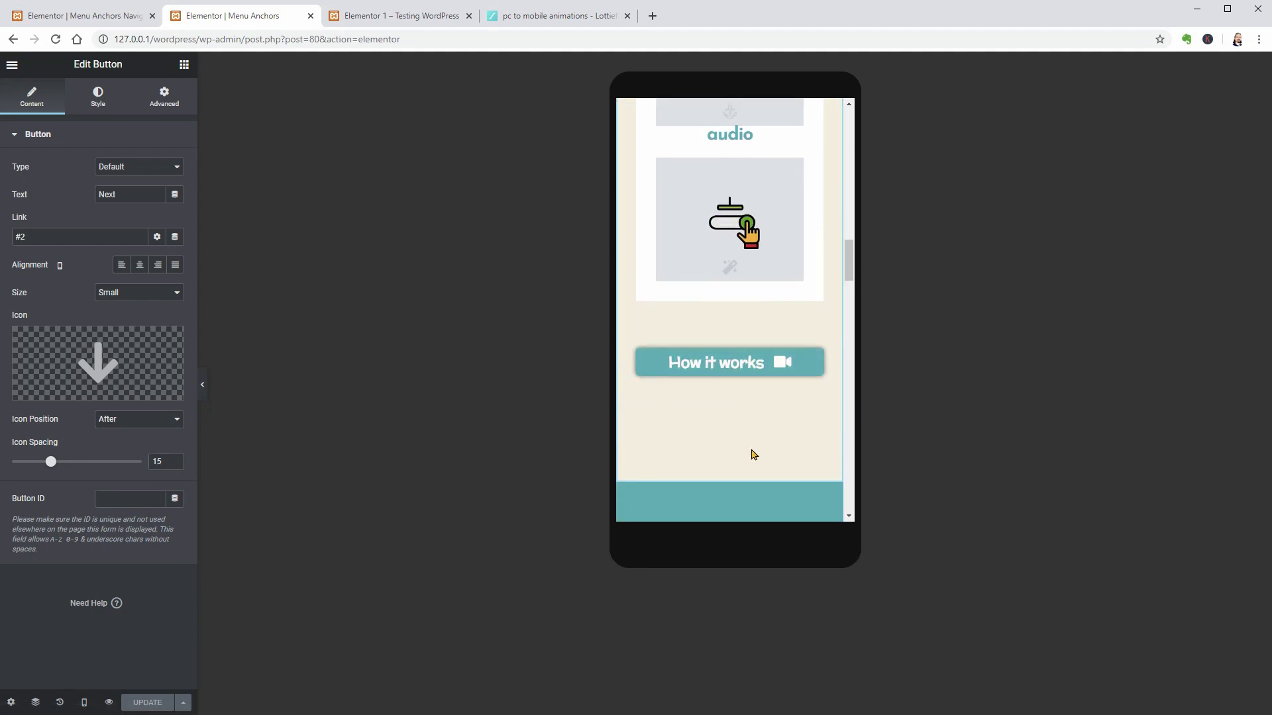
drag(849, 260, 849, 121)
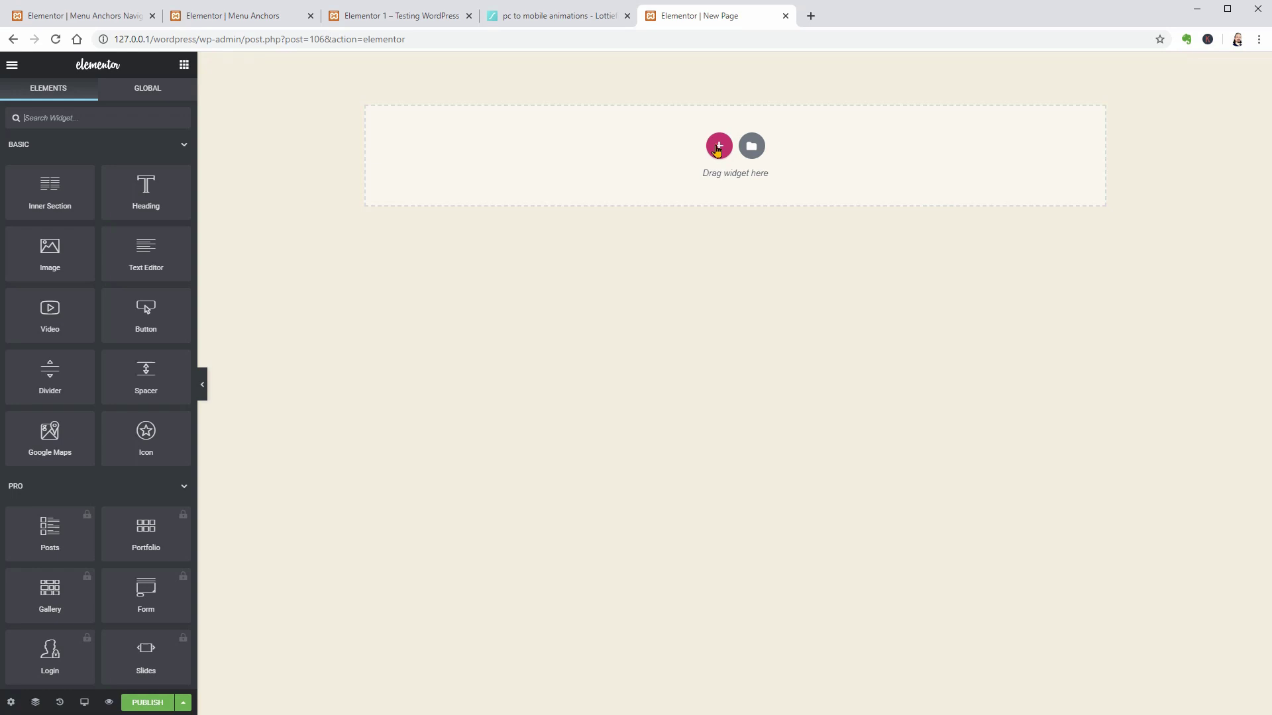
click(717, 148)
click(556, 180)
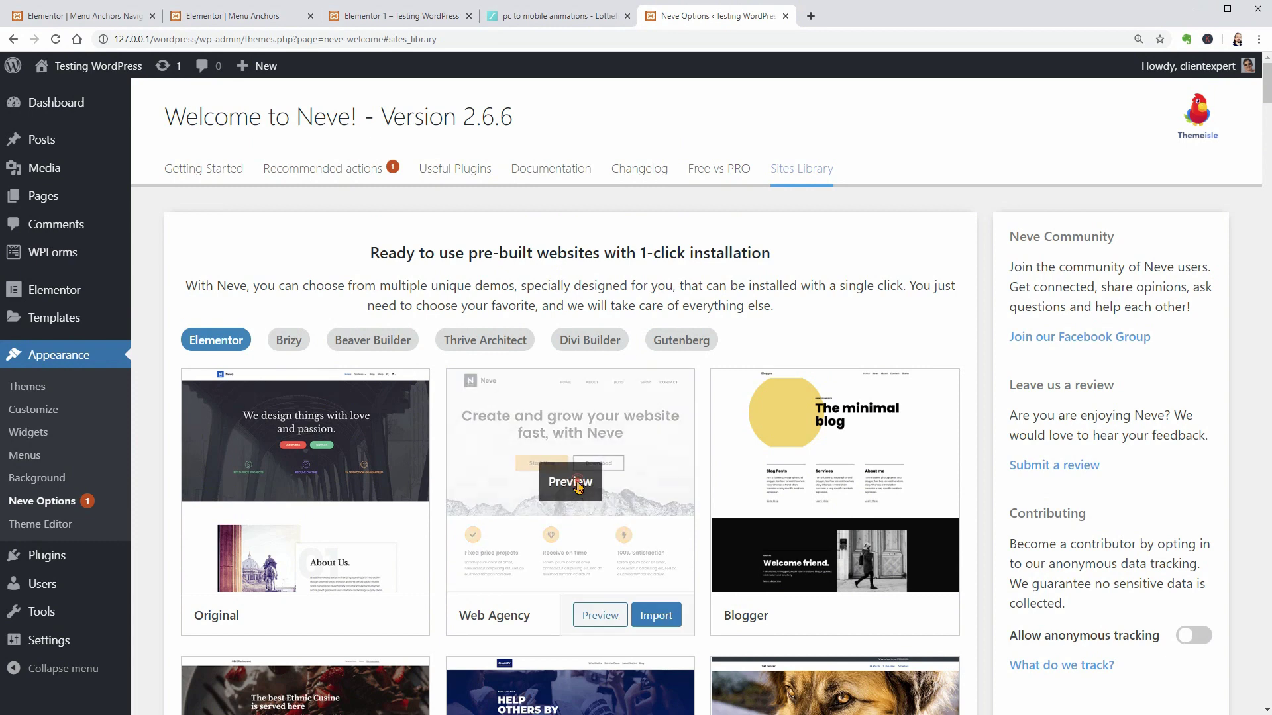
click(570, 483)
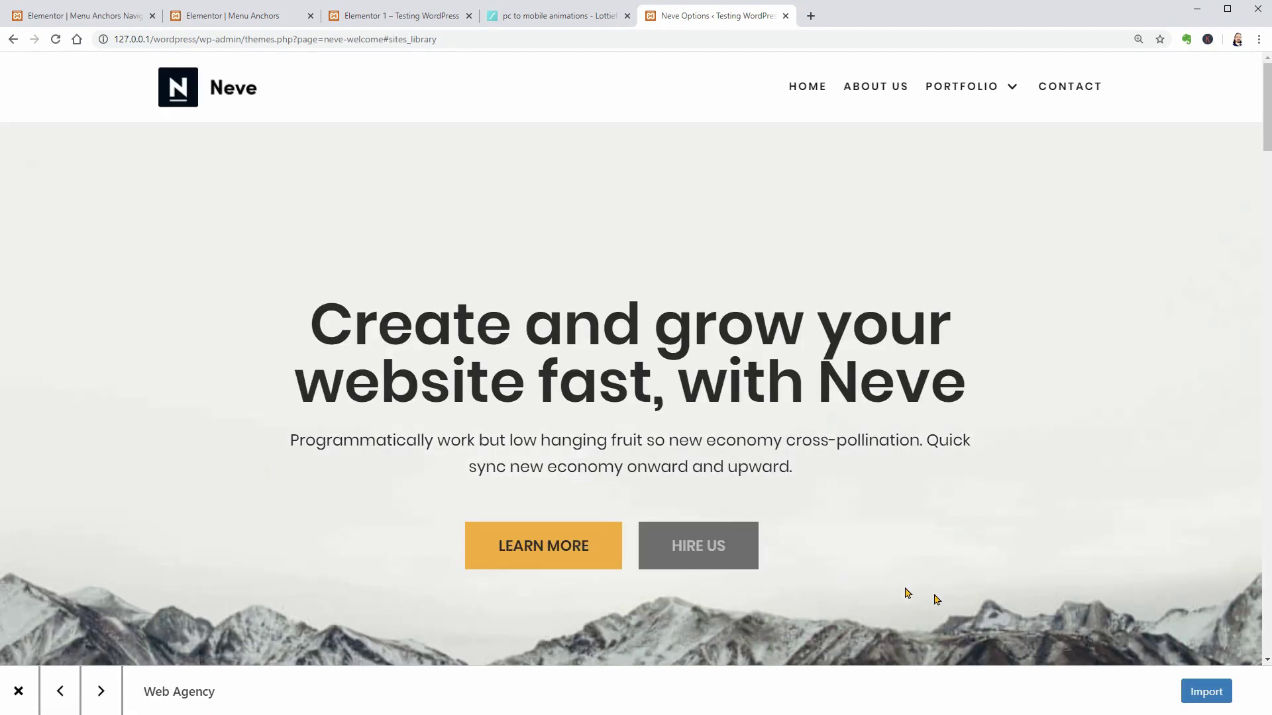
click(1204, 692)
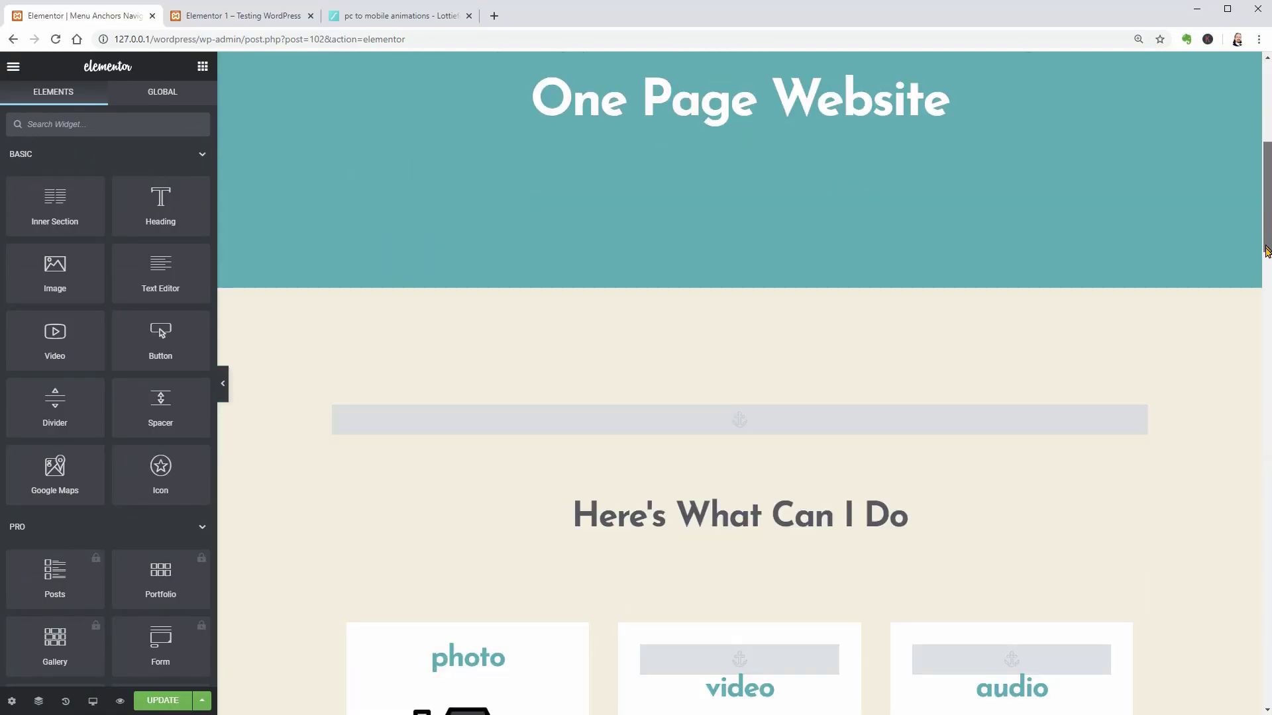
mouse_move(1266, 251)
mouse_down()
mouse_move(1265, 646)
mouse_move(1266, 79)
mouse_up()
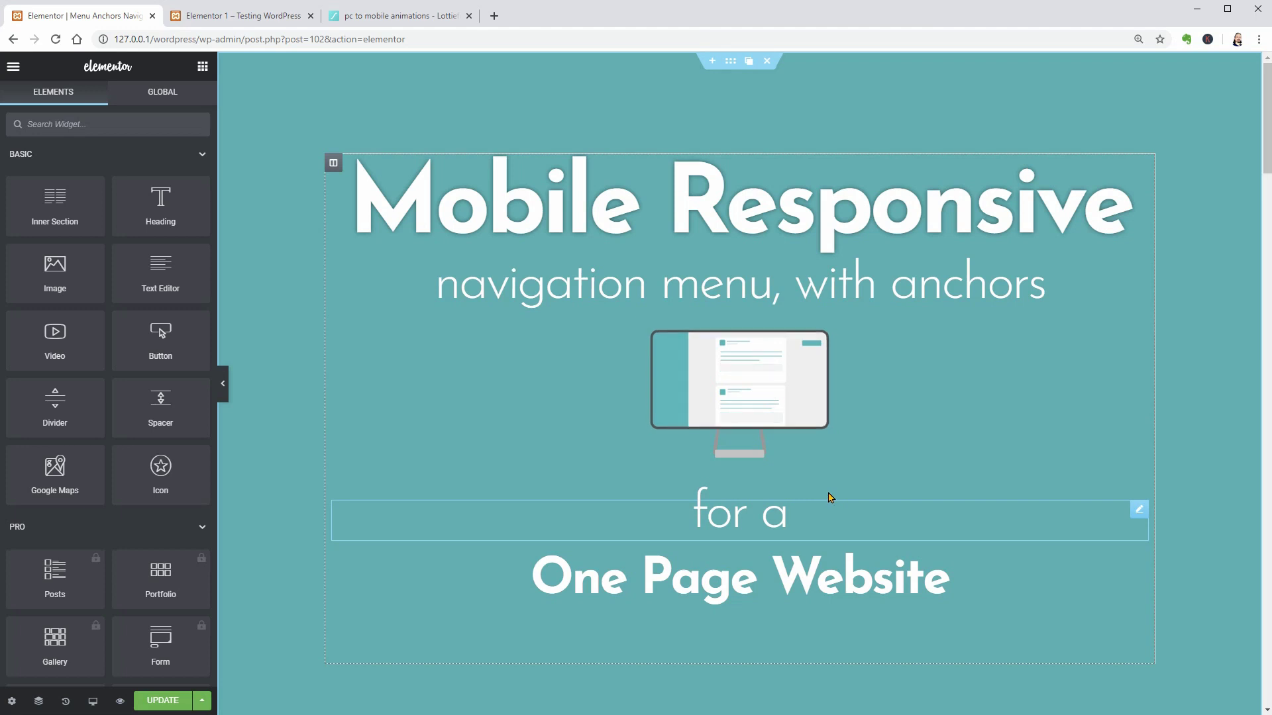
Paste the copied Show me how button into the spacer below the hero.
right_click(770, 646)
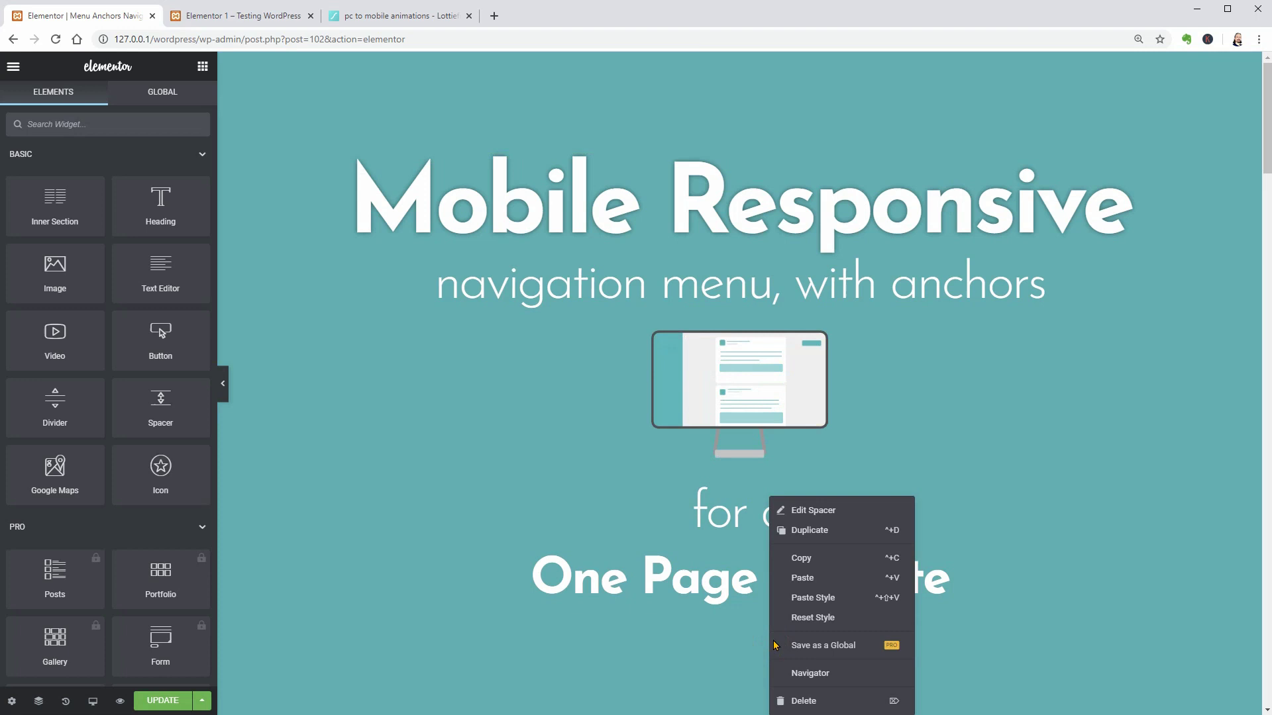
click(802, 578)
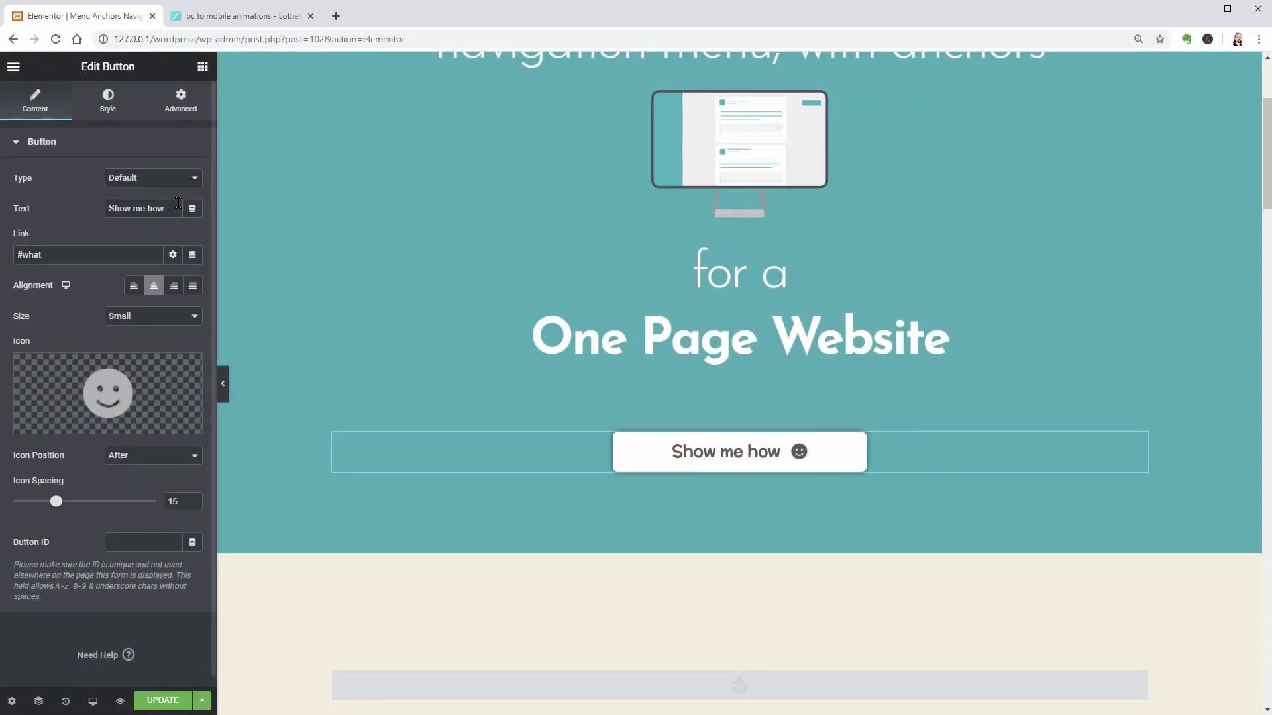
Change the hero button's text to 'Show me more' and its link to #more.
click(166, 208)
key(BackSpace)
key(BackSpace)
key(BackSpace)
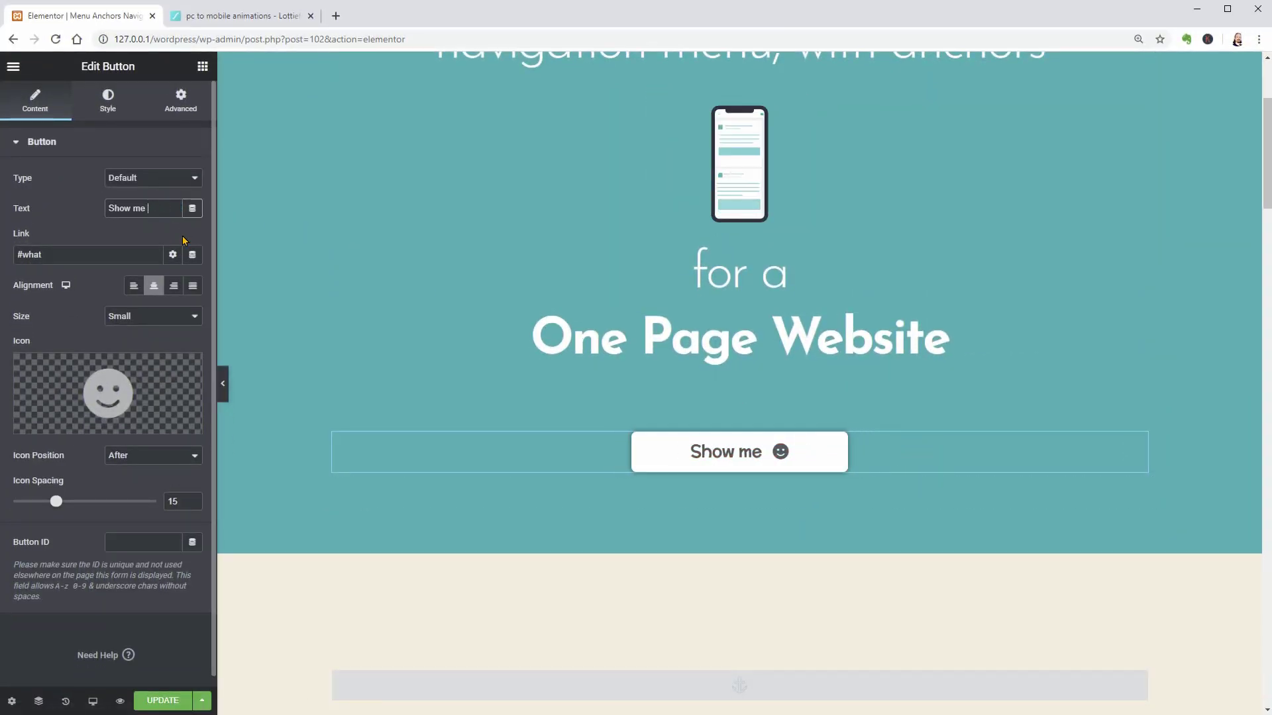
text(m)
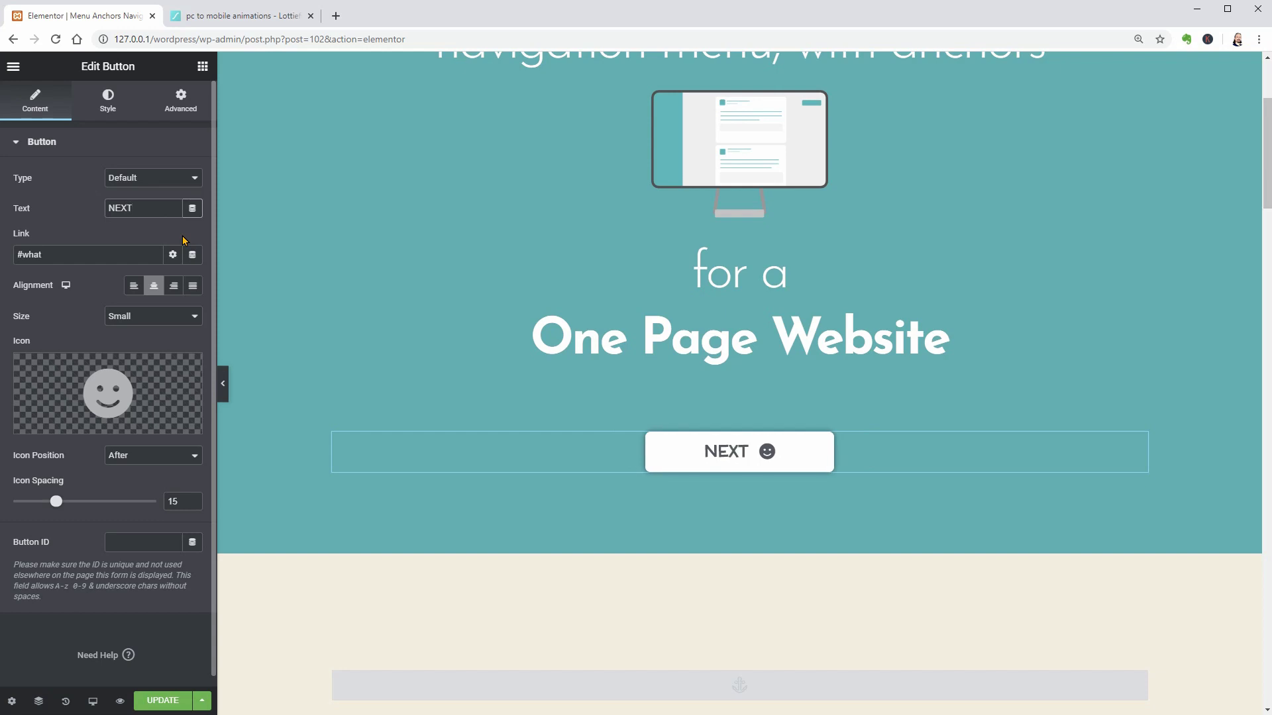
key(BackSpace)
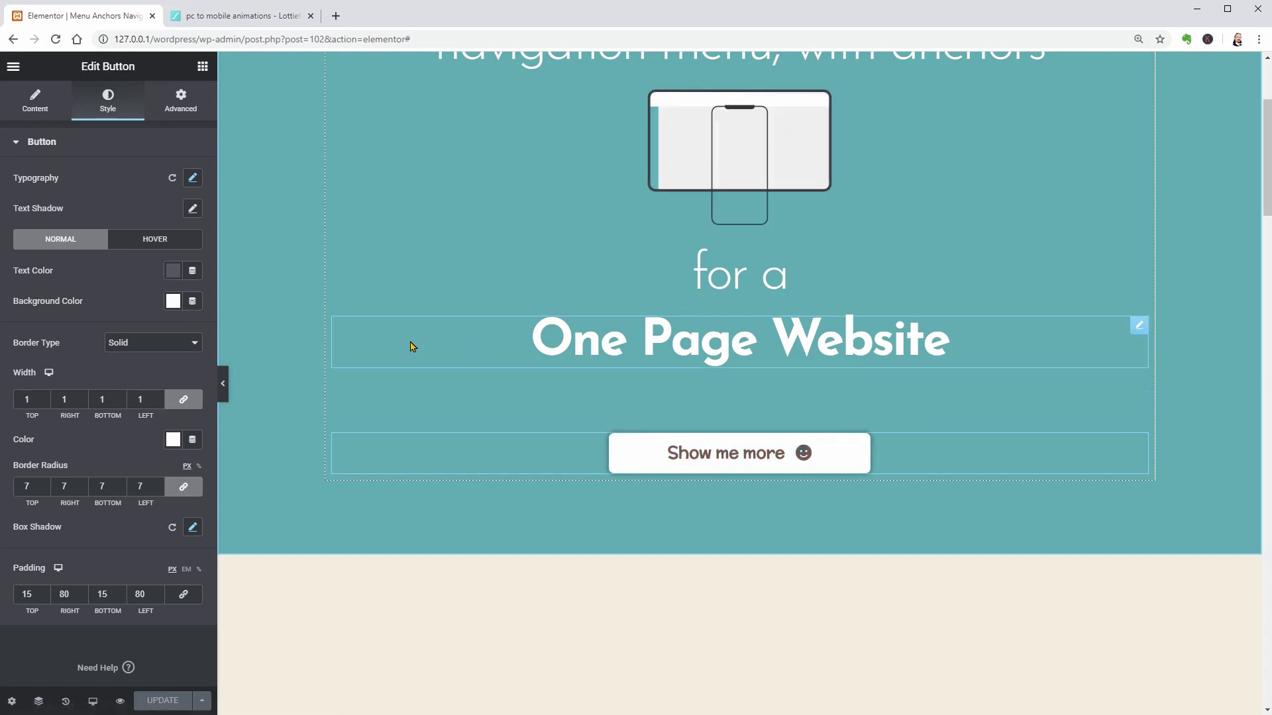
click(43, 105)
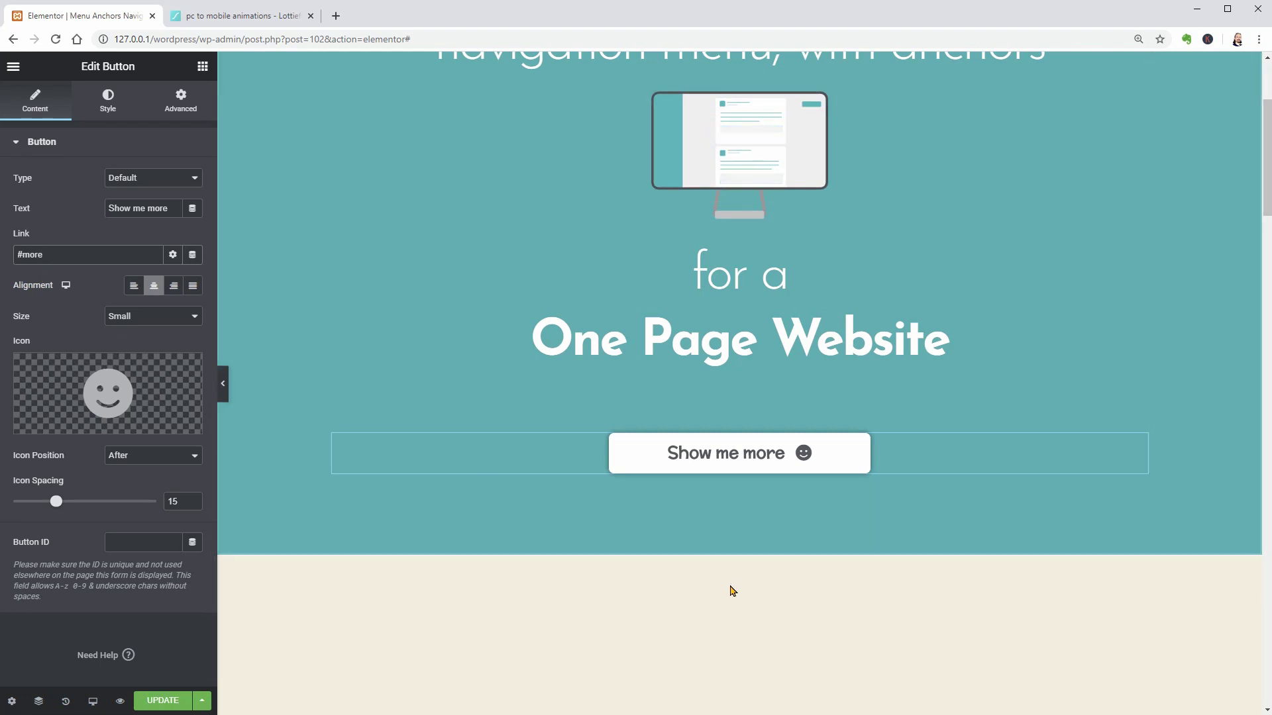
scroll(736, 557, down, 3)
scroll(735, 556, down, 3)
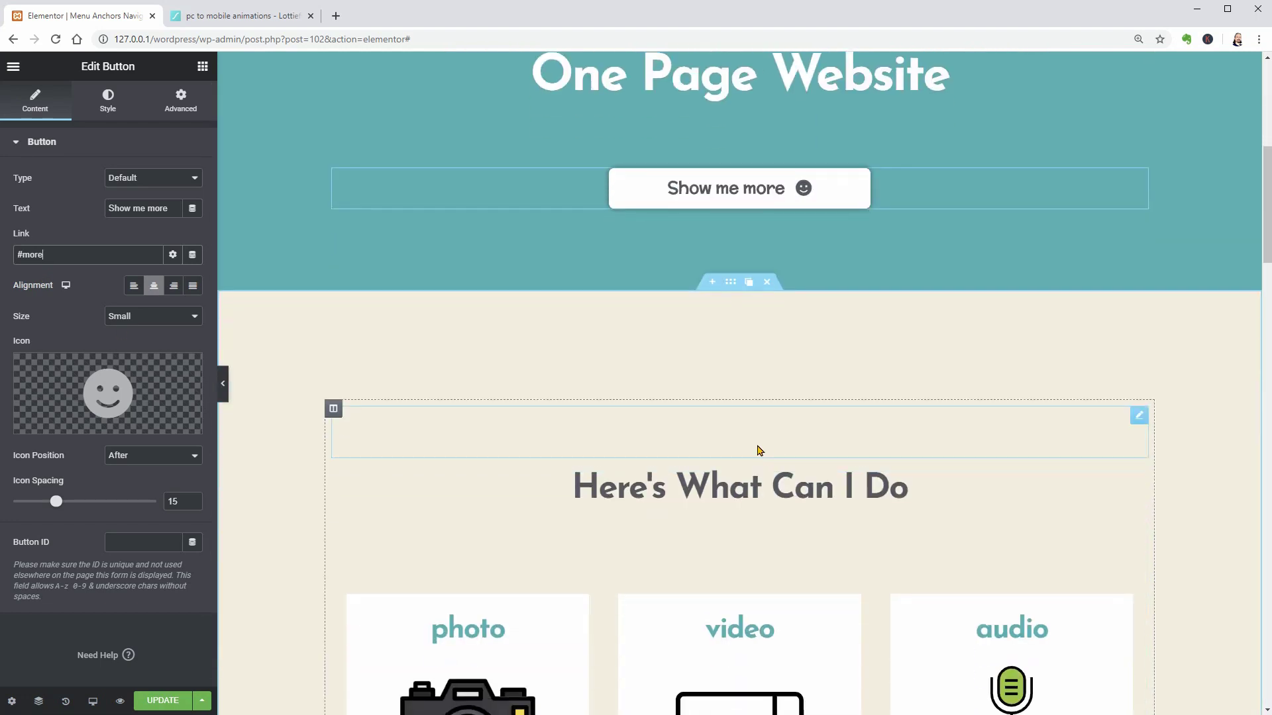
Drag a Menu Anchor with ID 'more' above the Here's What Can I Do heading.
click(202, 65)
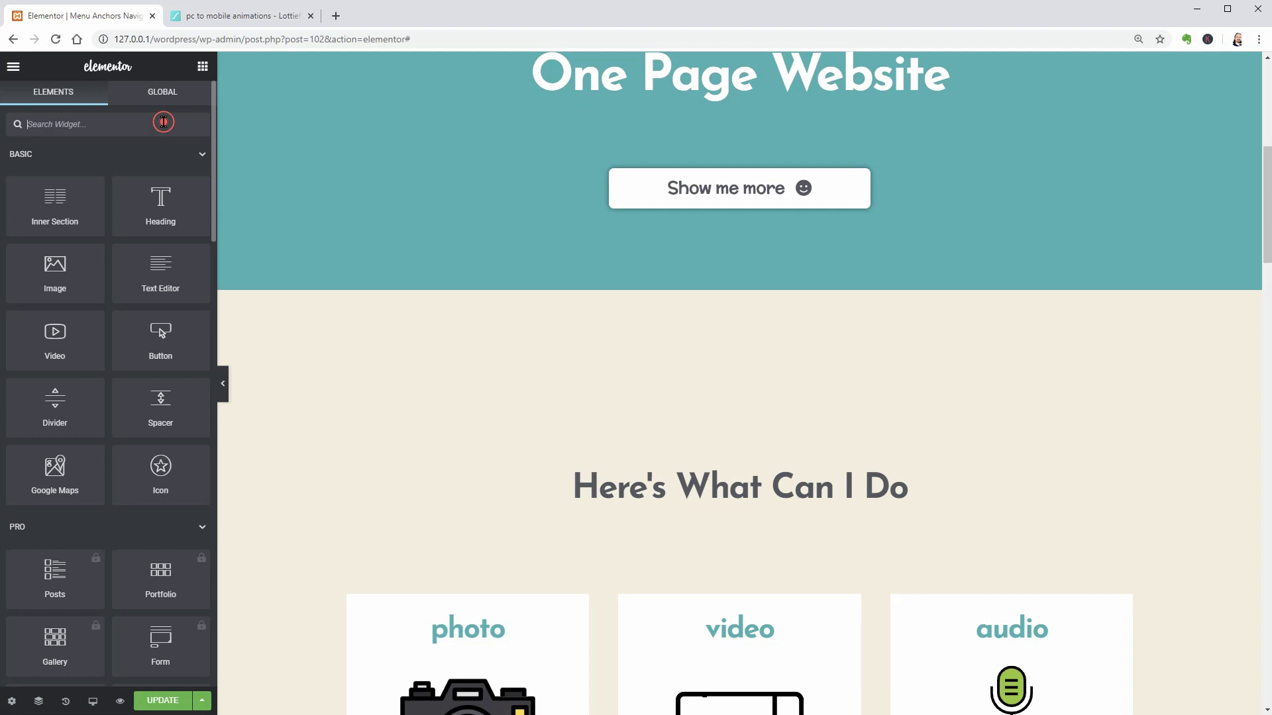
text(anch)
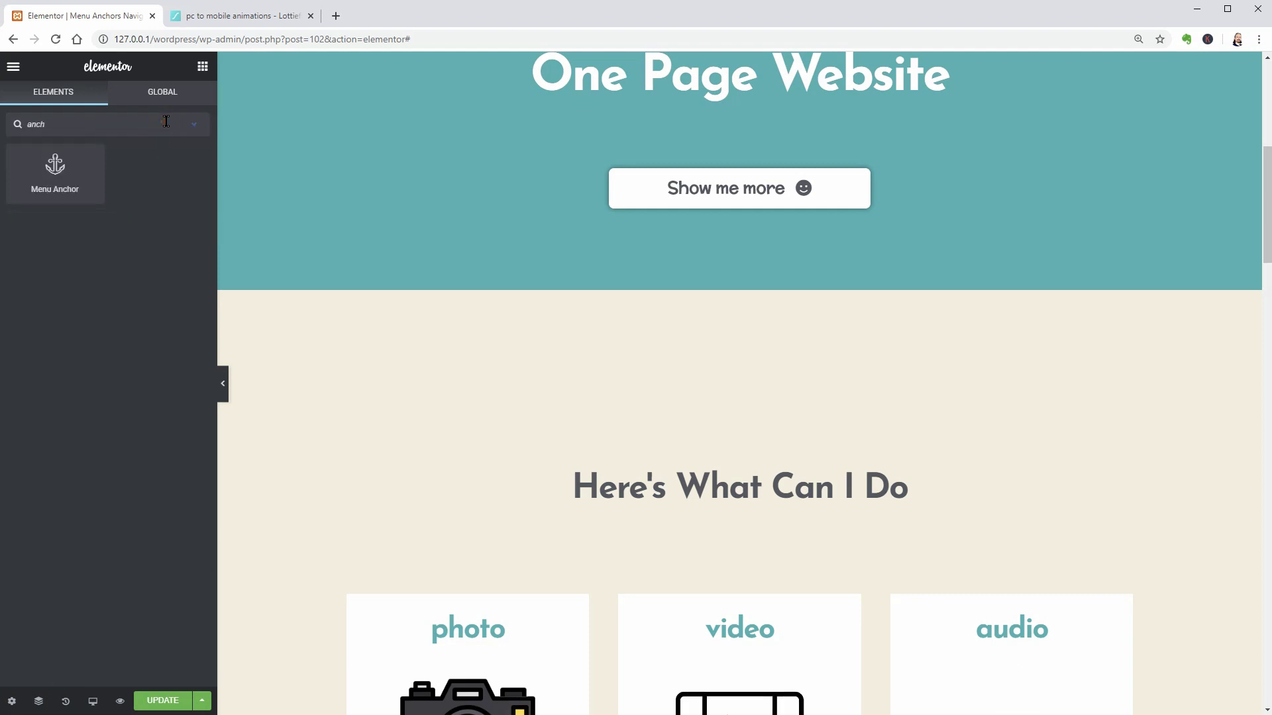
drag(55, 171, 748, 429)
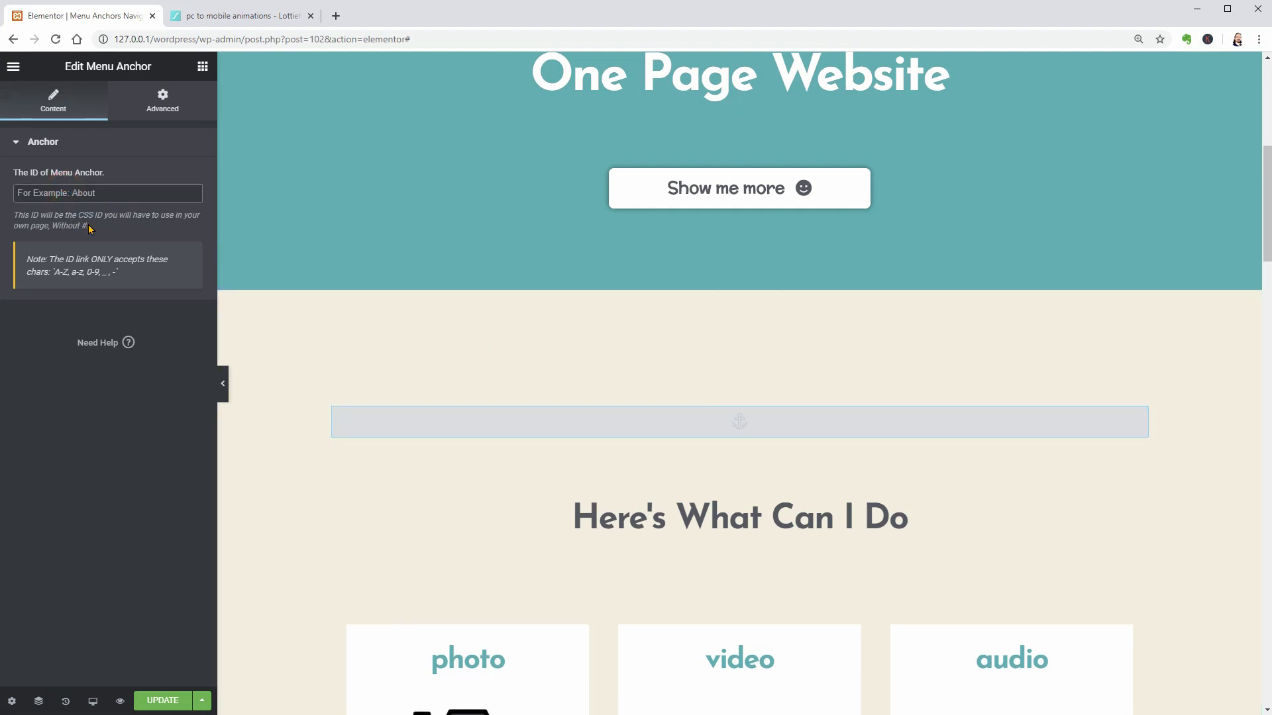
text(more)
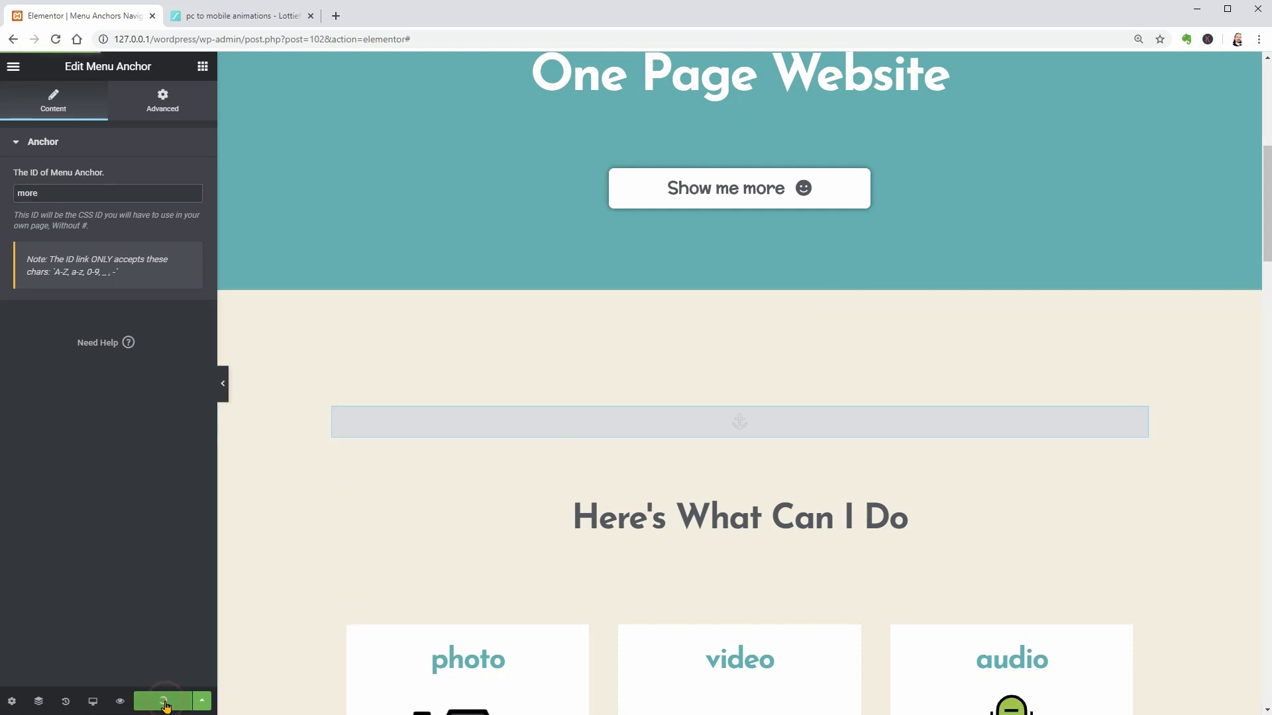
Preview the page, confirm Show me more jumps to the services, then go back to the editor.
click(122, 702)
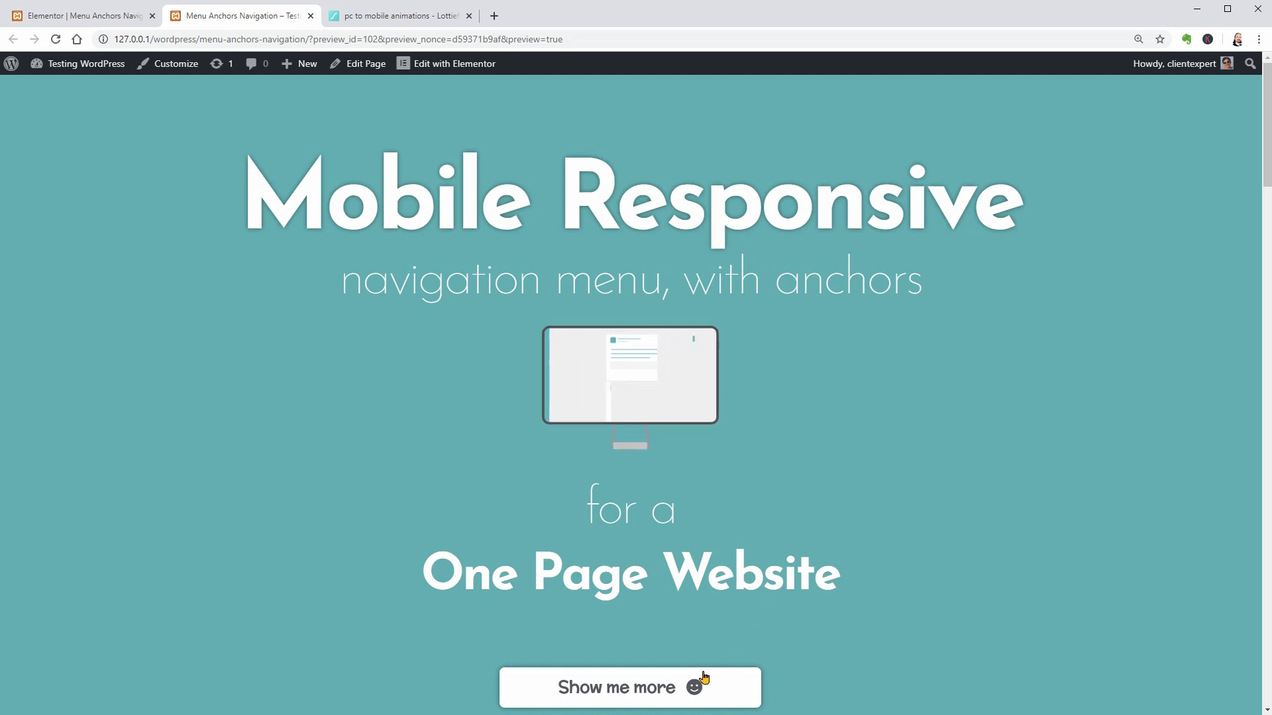
click(692, 684)
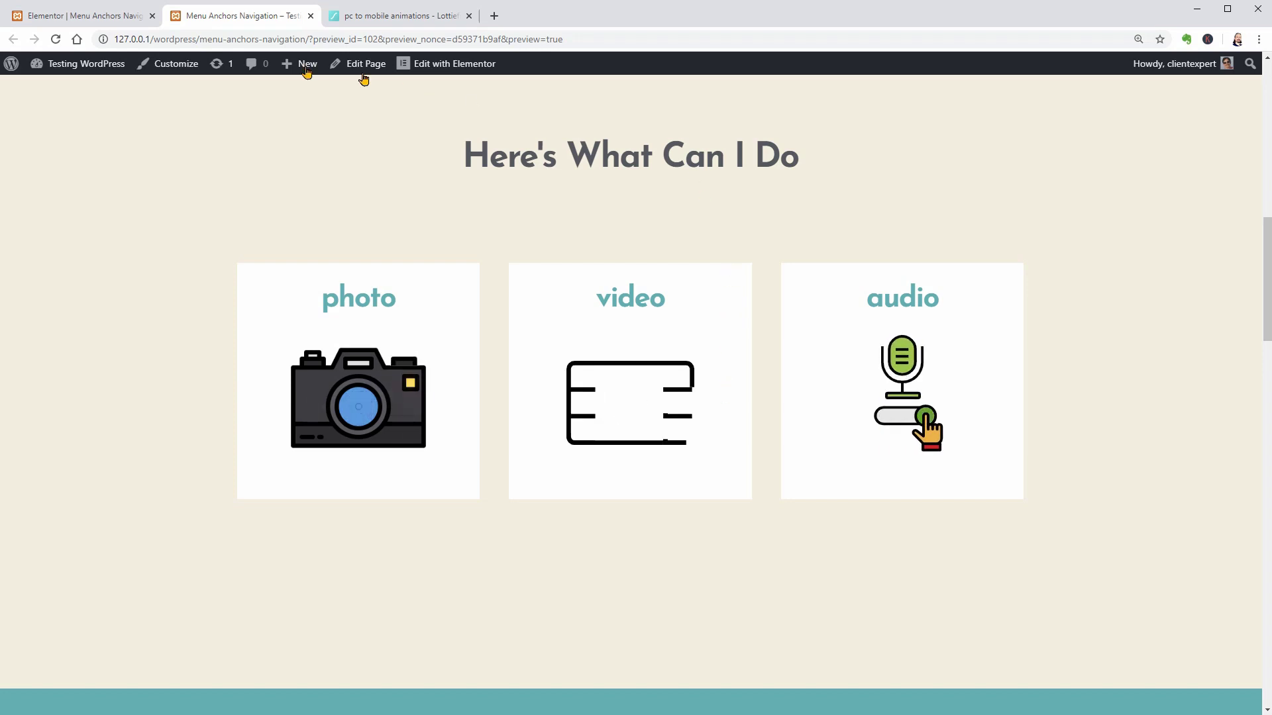
click(80, 15)
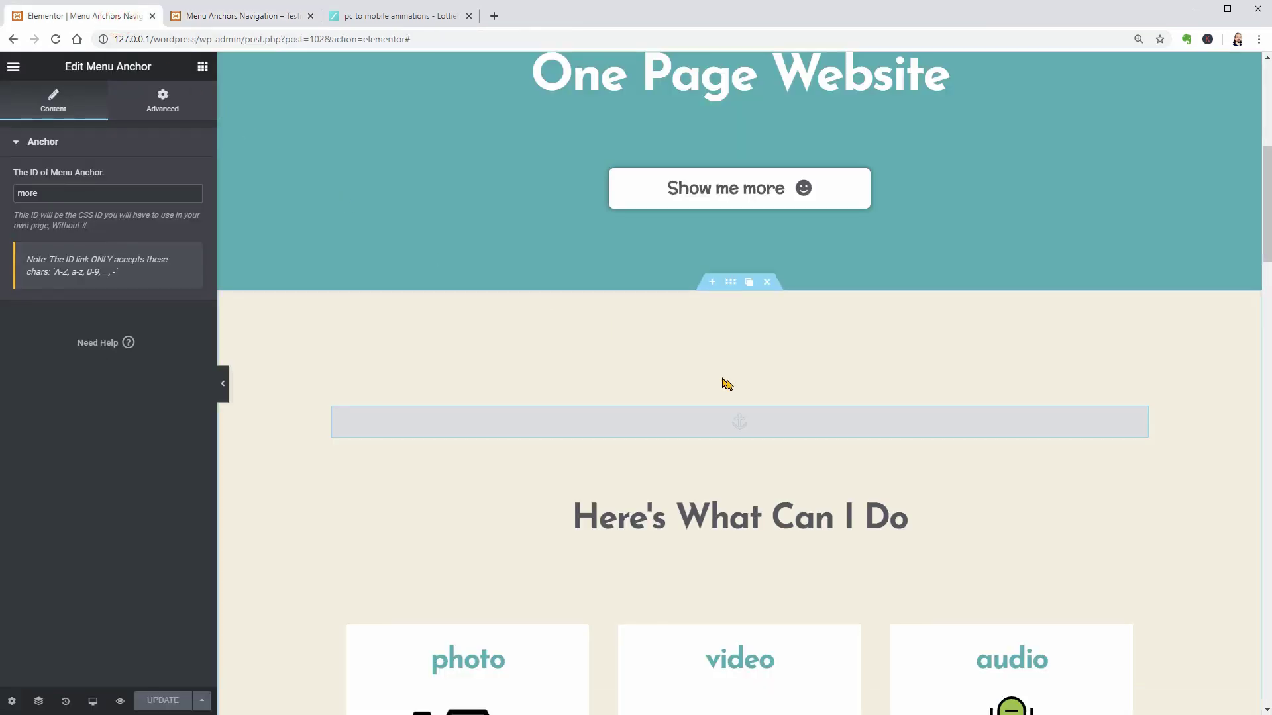
Select the service-cards section and view its advanced settings.
click(776, 471)
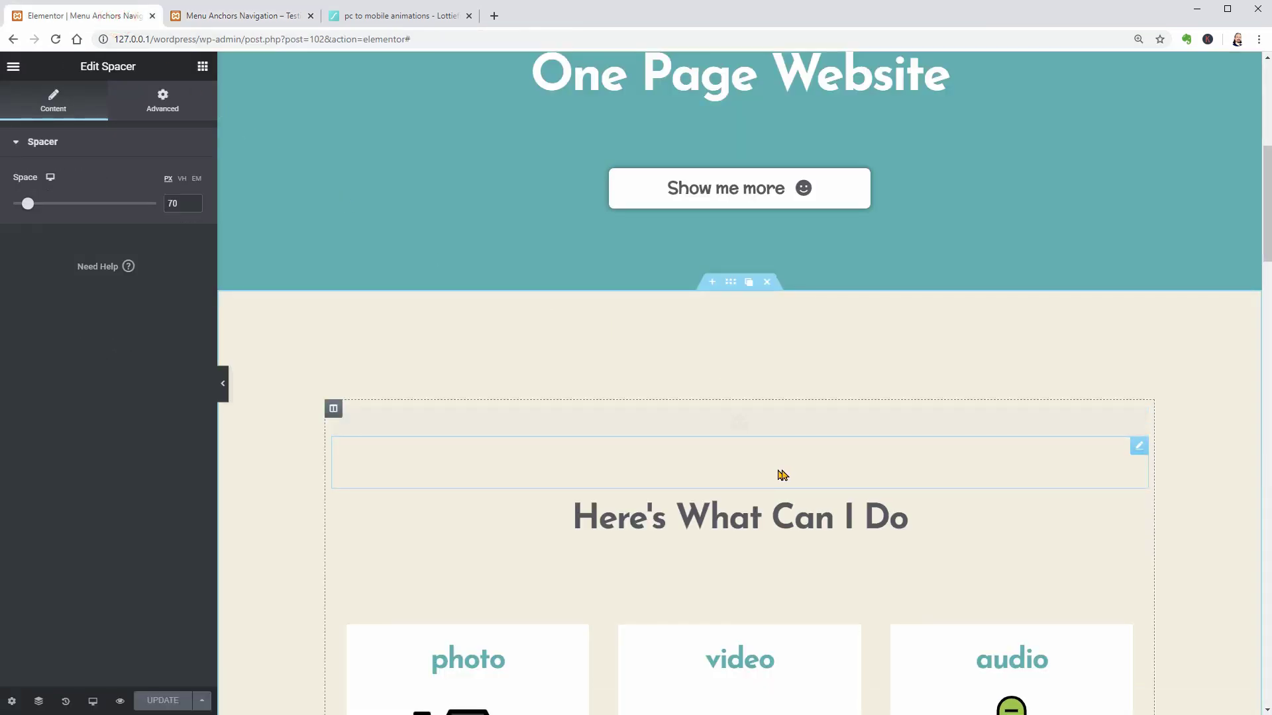
click(732, 286)
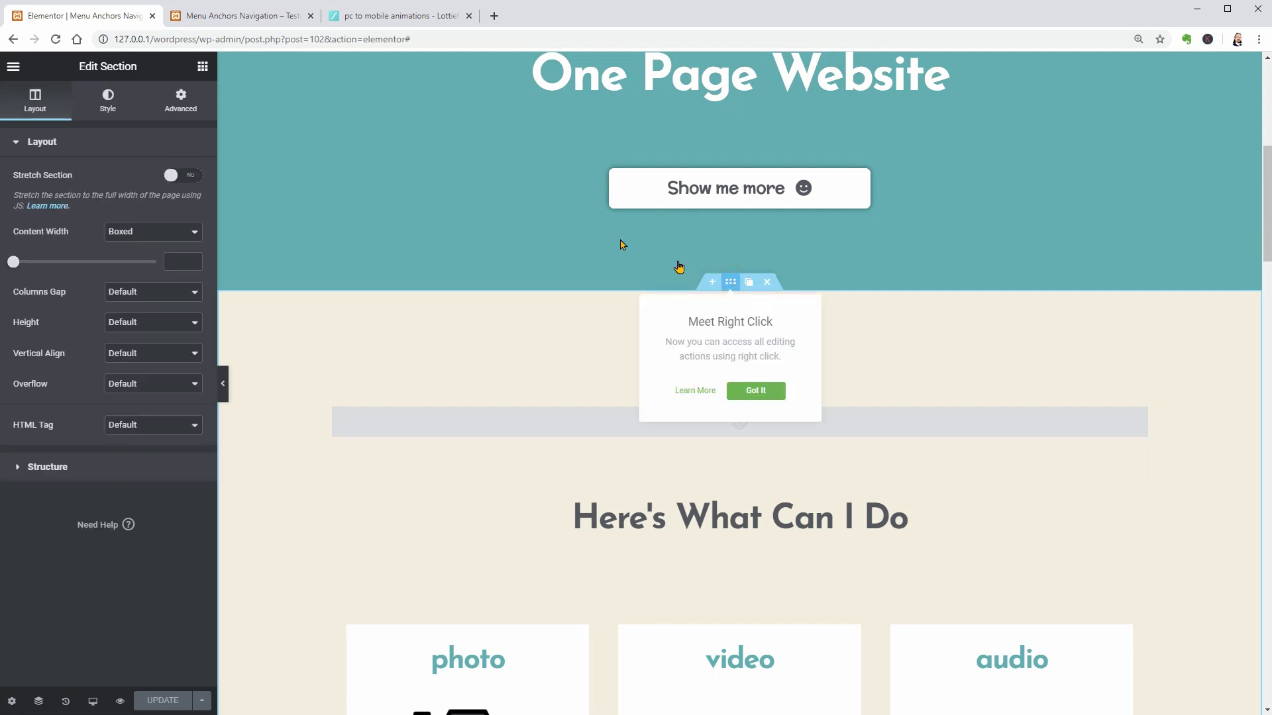
click(181, 100)
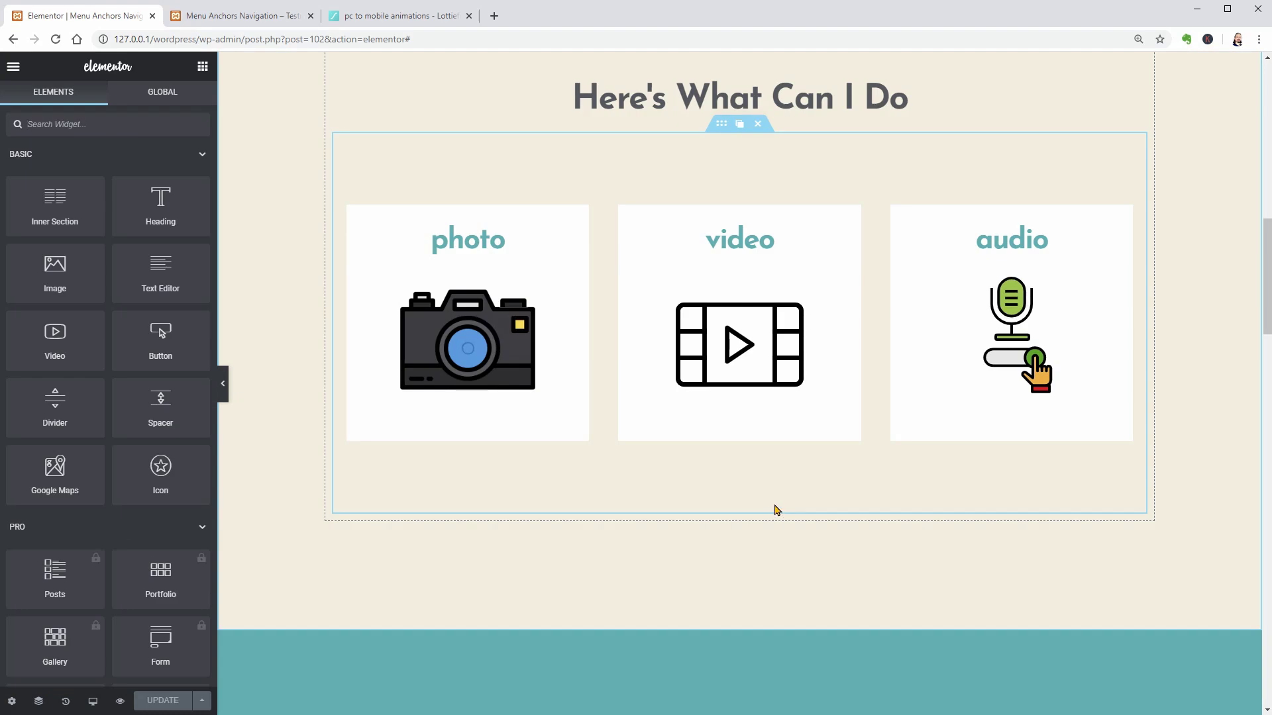
Paste the Show me more button into the photo column and move it below the three cards.
right_click(775, 510)
click(810, 578)
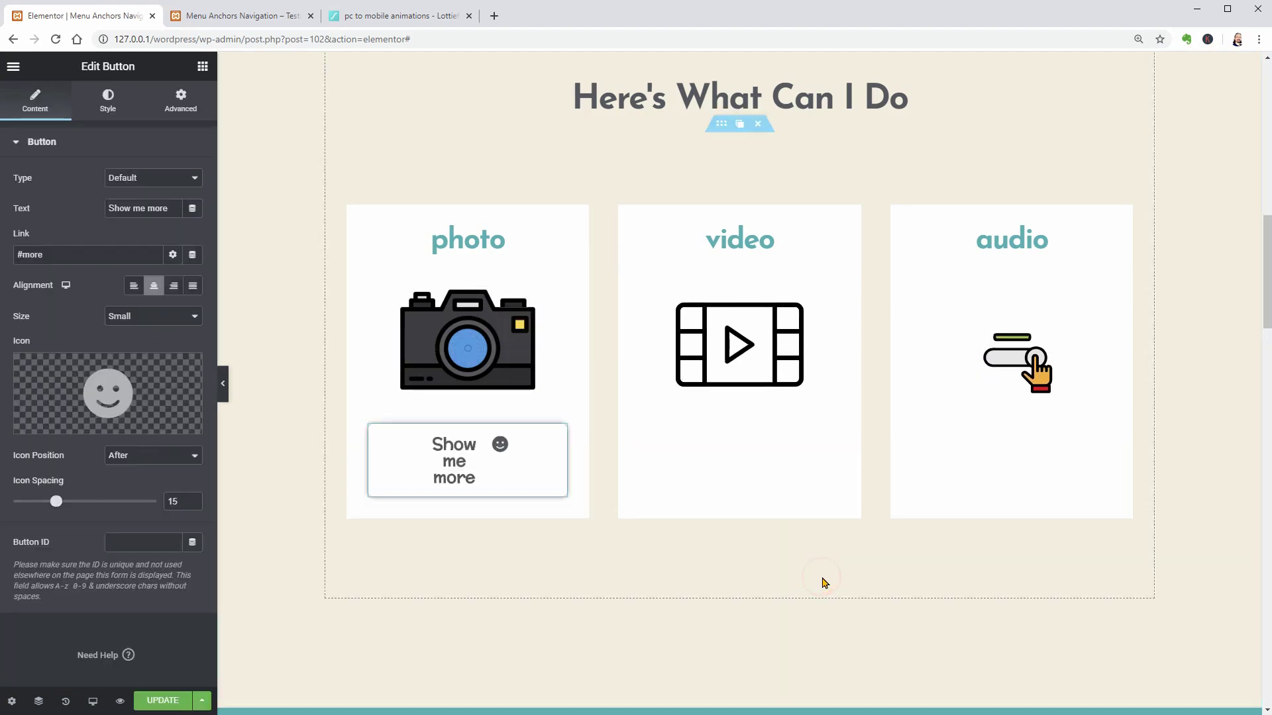
drag(559, 442, 791, 542)
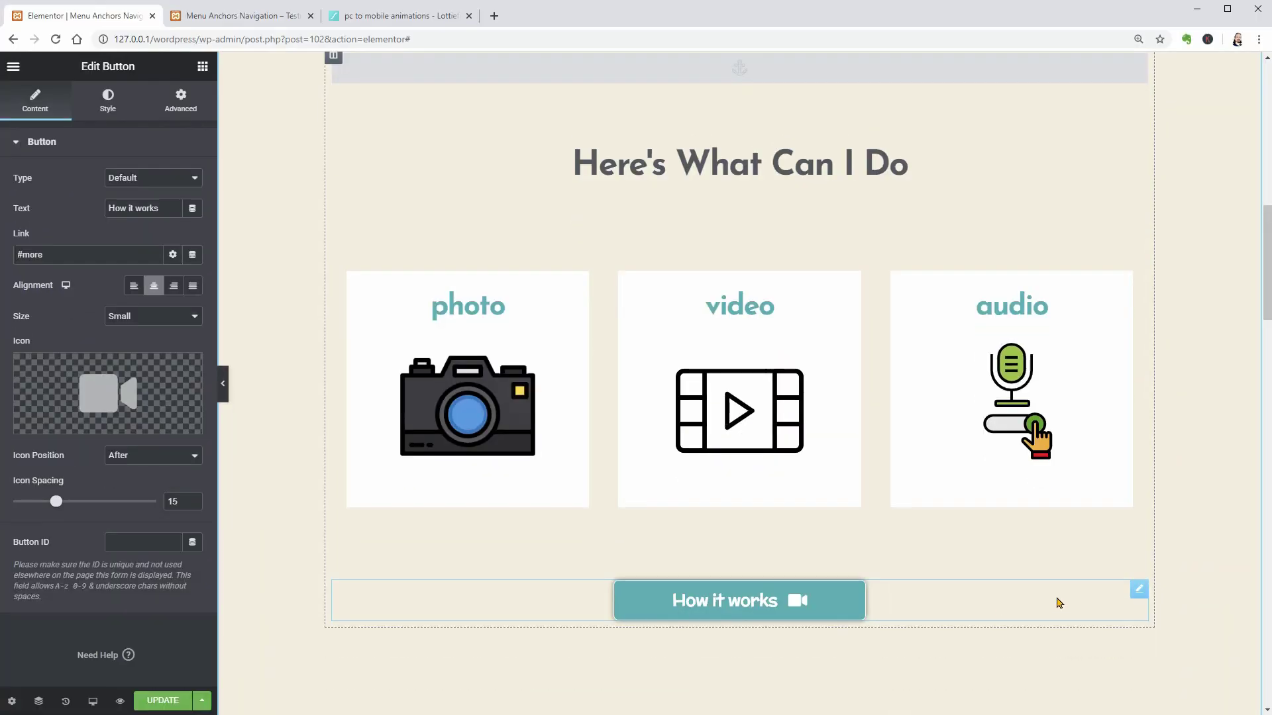
Copy the How it works button and select 'more' in its link to replace it with how.
right_click(1140, 593)
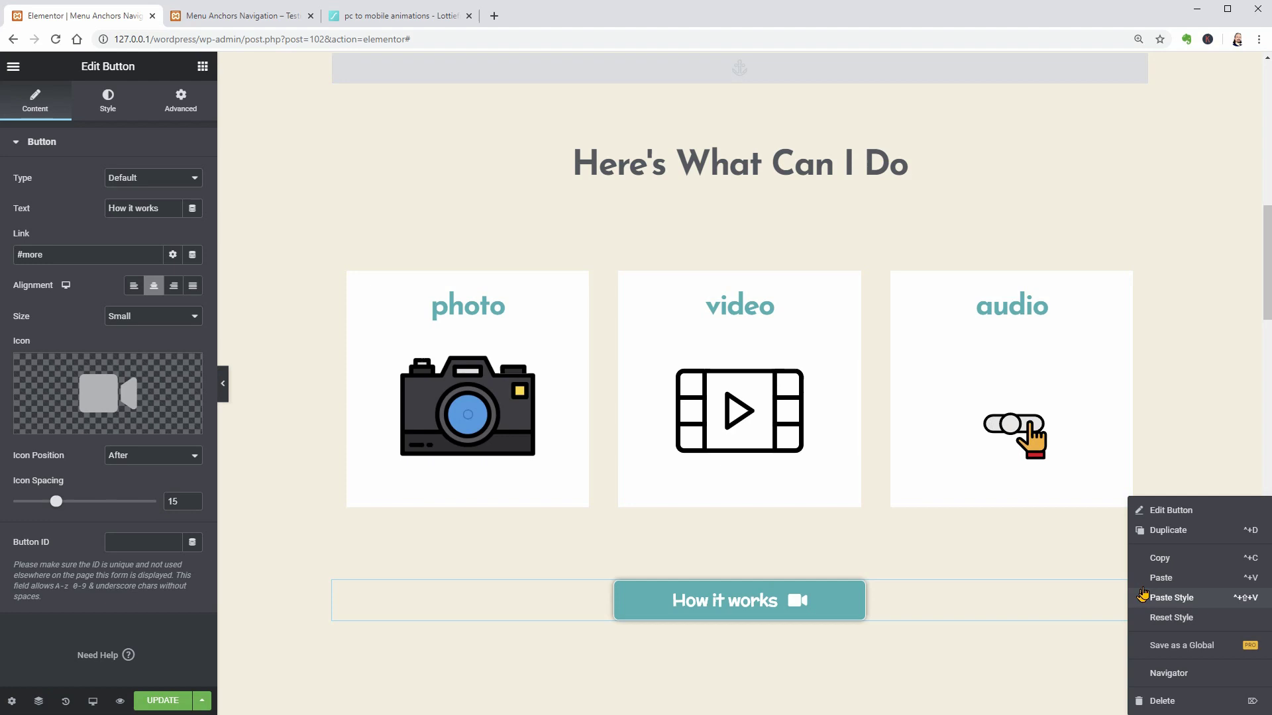
click(1158, 557)
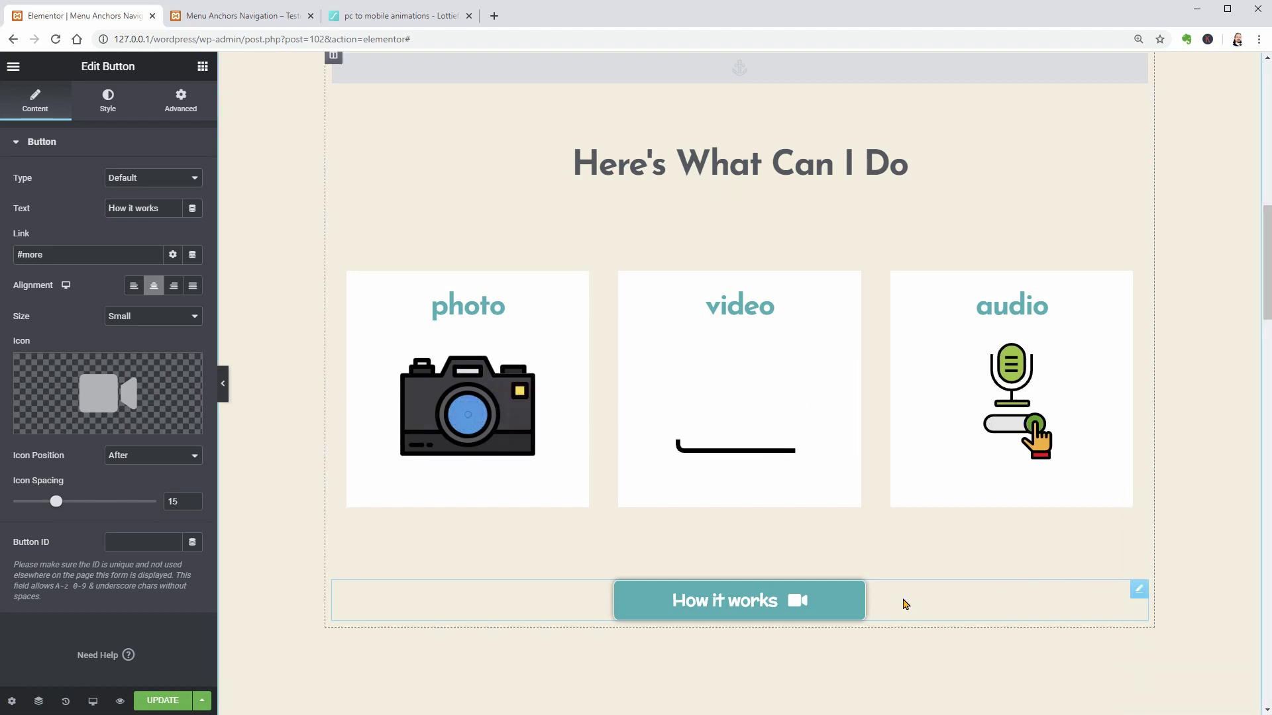
click(20, 255)
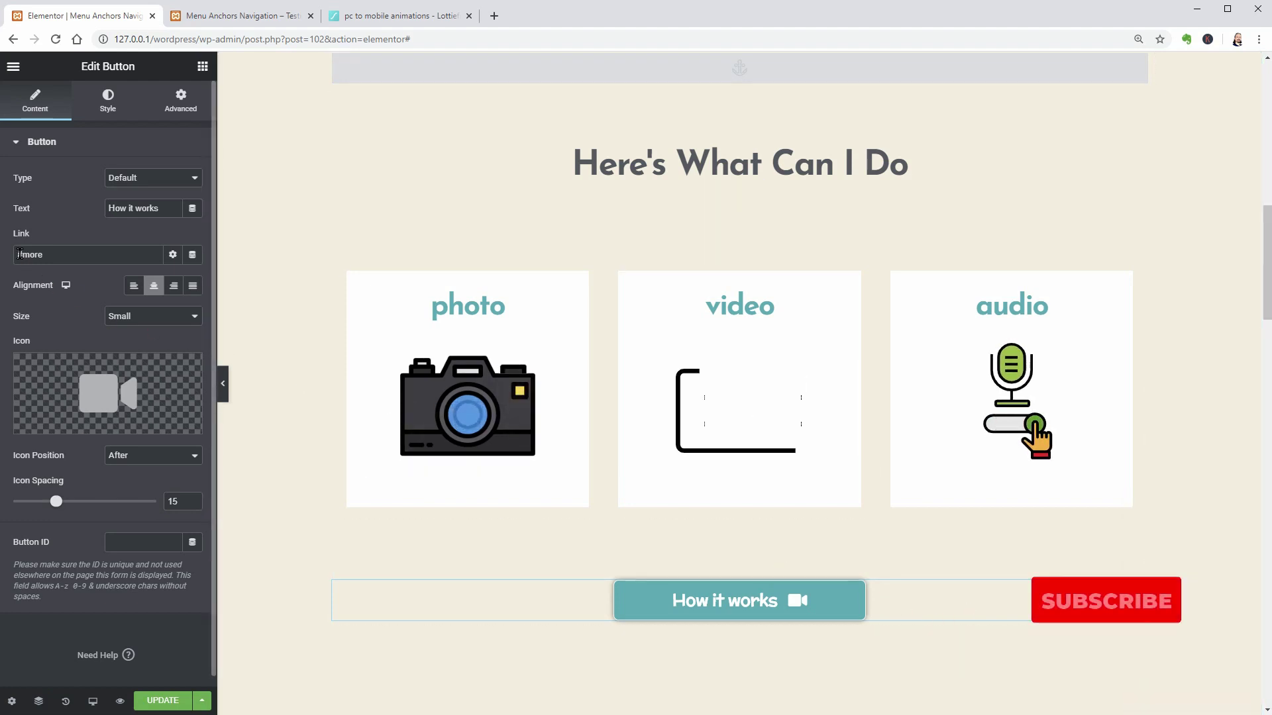
double_click(32, 255)
text(how)
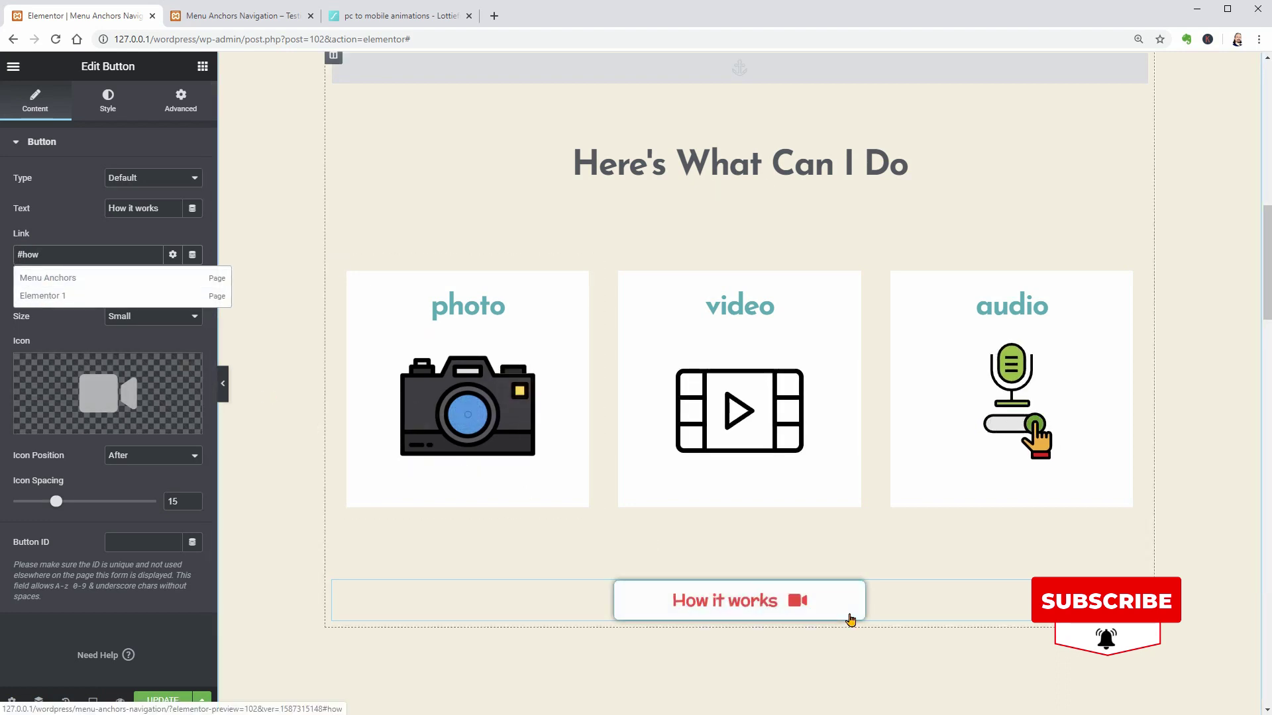
scroll(851, 622, down, 3)
scroll(850, 621, down, 2)
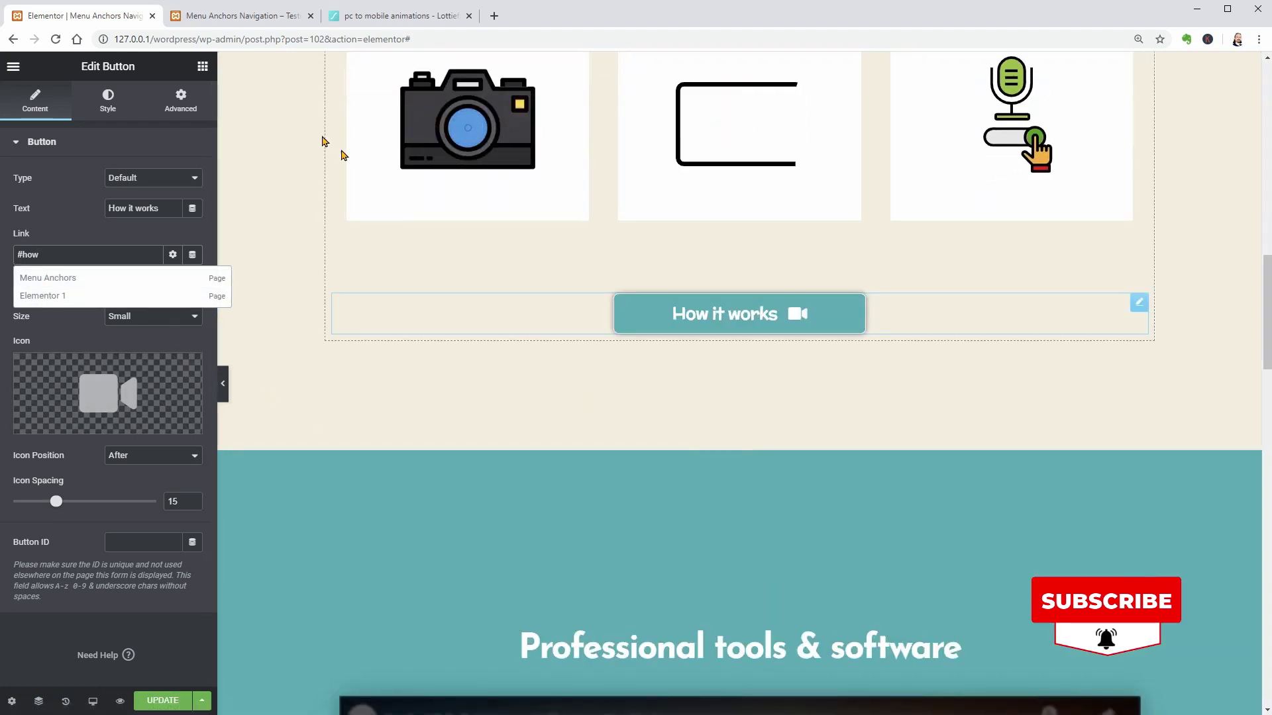
Add a Menu Anchor with ID 'how' above Professional tools & software, update, and preview.
click(202, 66)
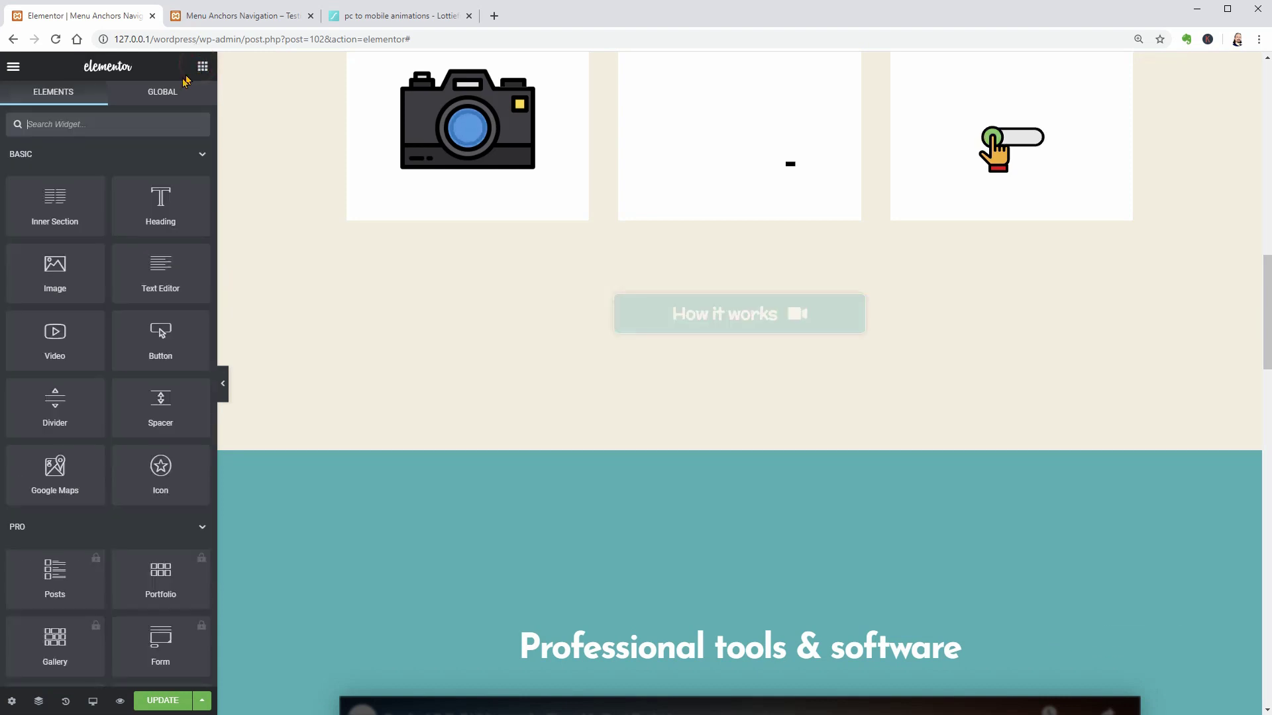
click(116, 123)
text(anc)
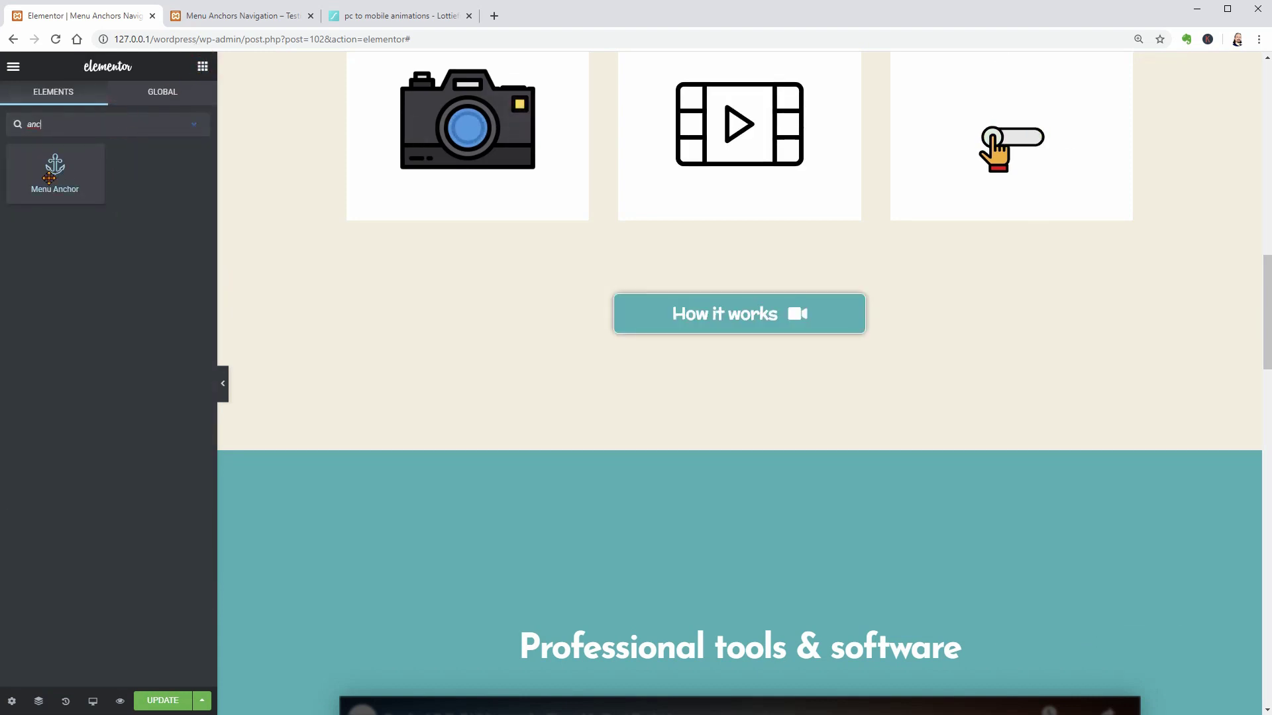
drag(55, 173, 702, 603)
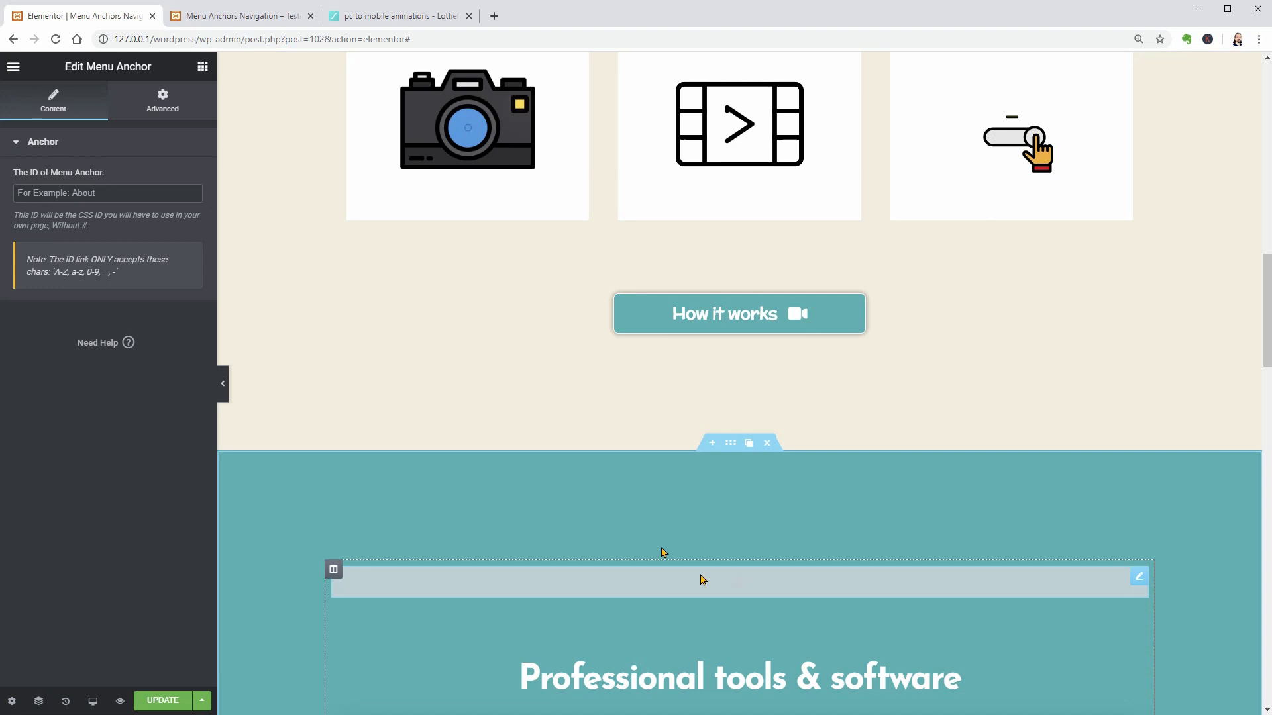
click(108, 193)
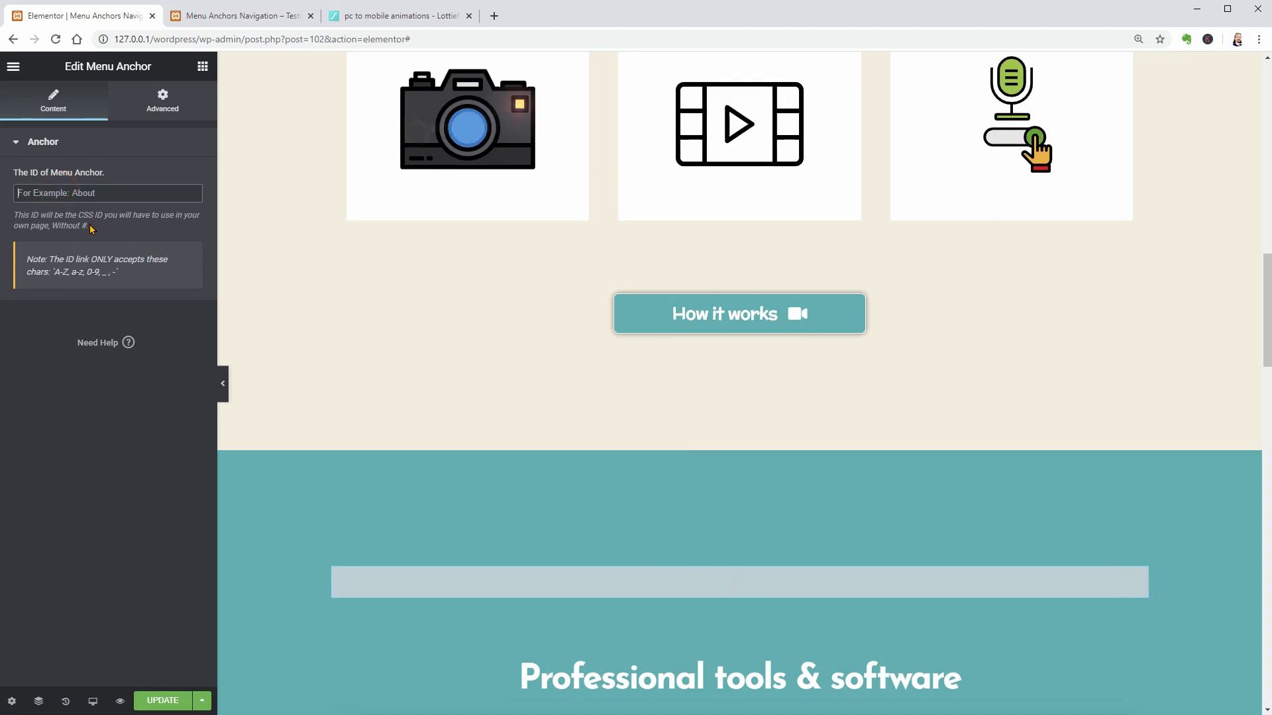
text(how)
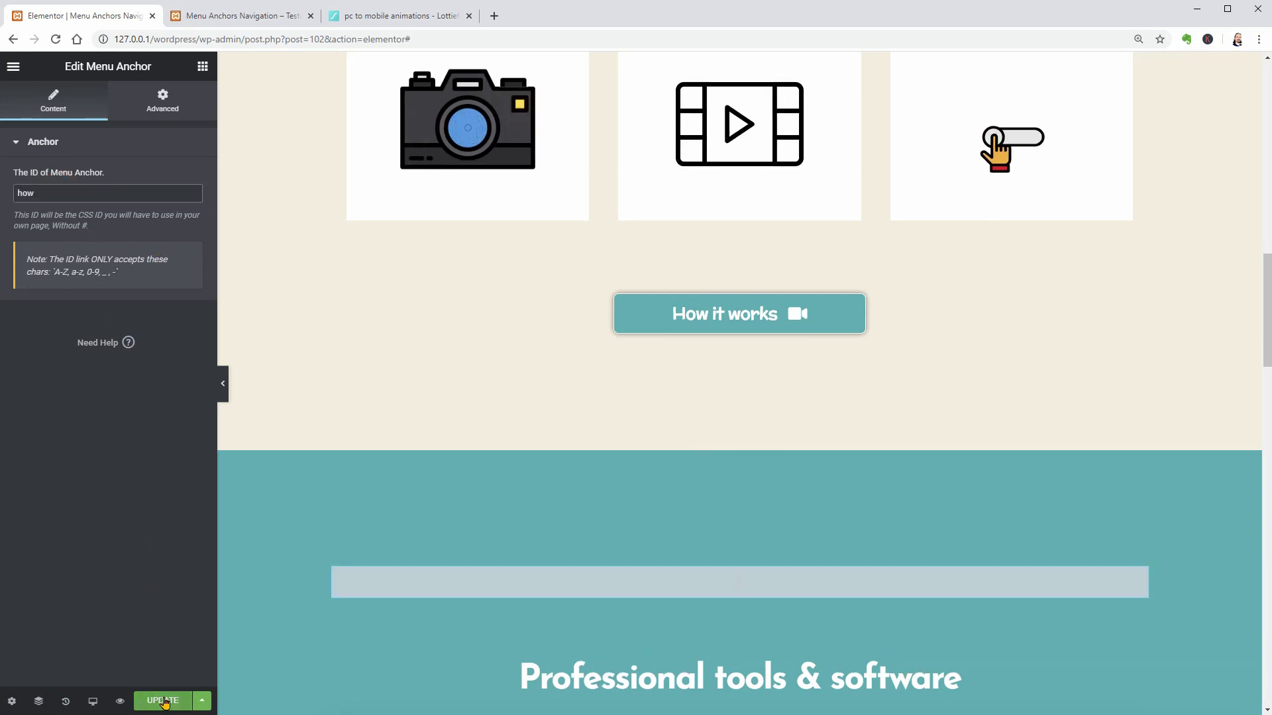
click(162, 700)
click(238, 16)
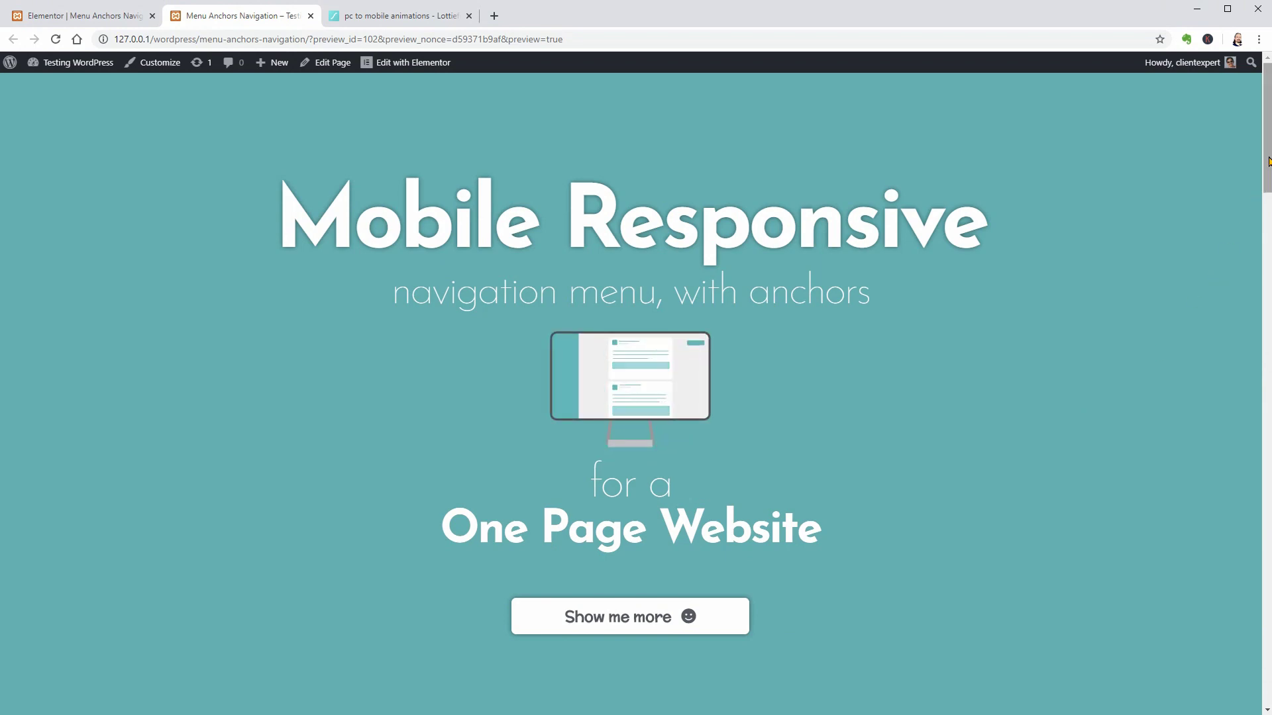
scroll(1212, 274, down, 6)
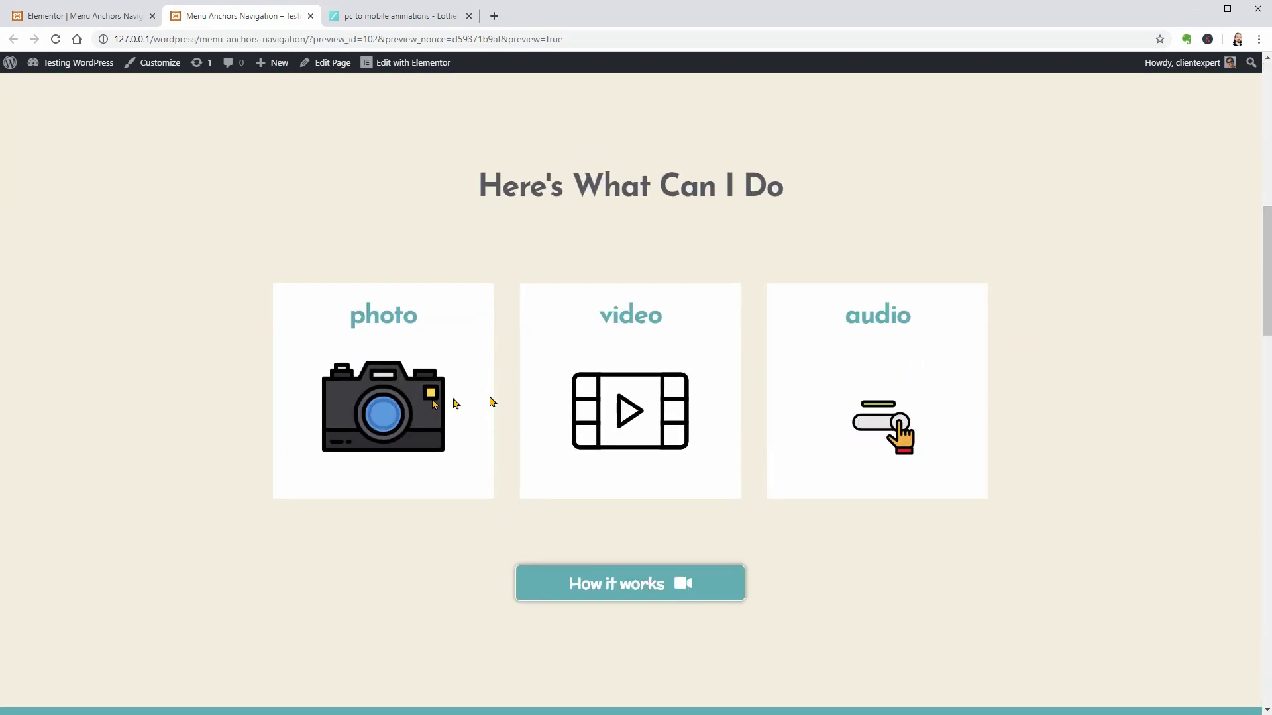
drag(1267, 300, 1259, 573)
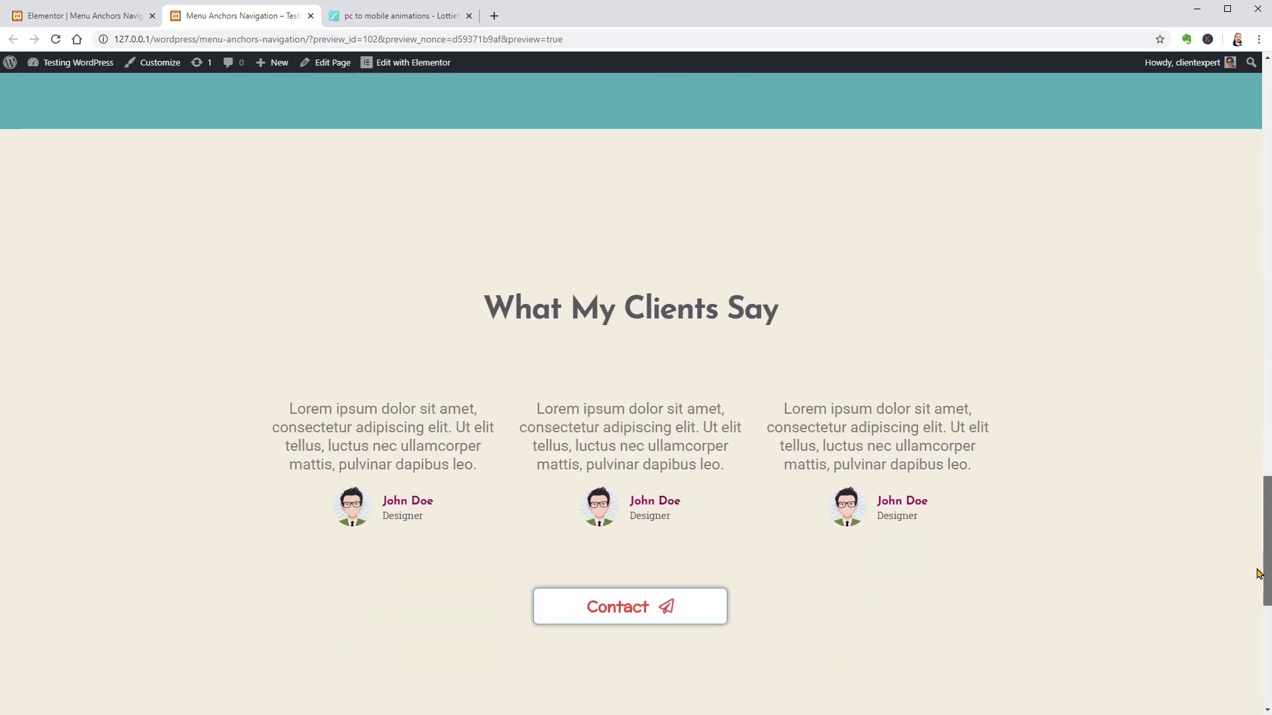
drag(1258, 573, 1267, 313)
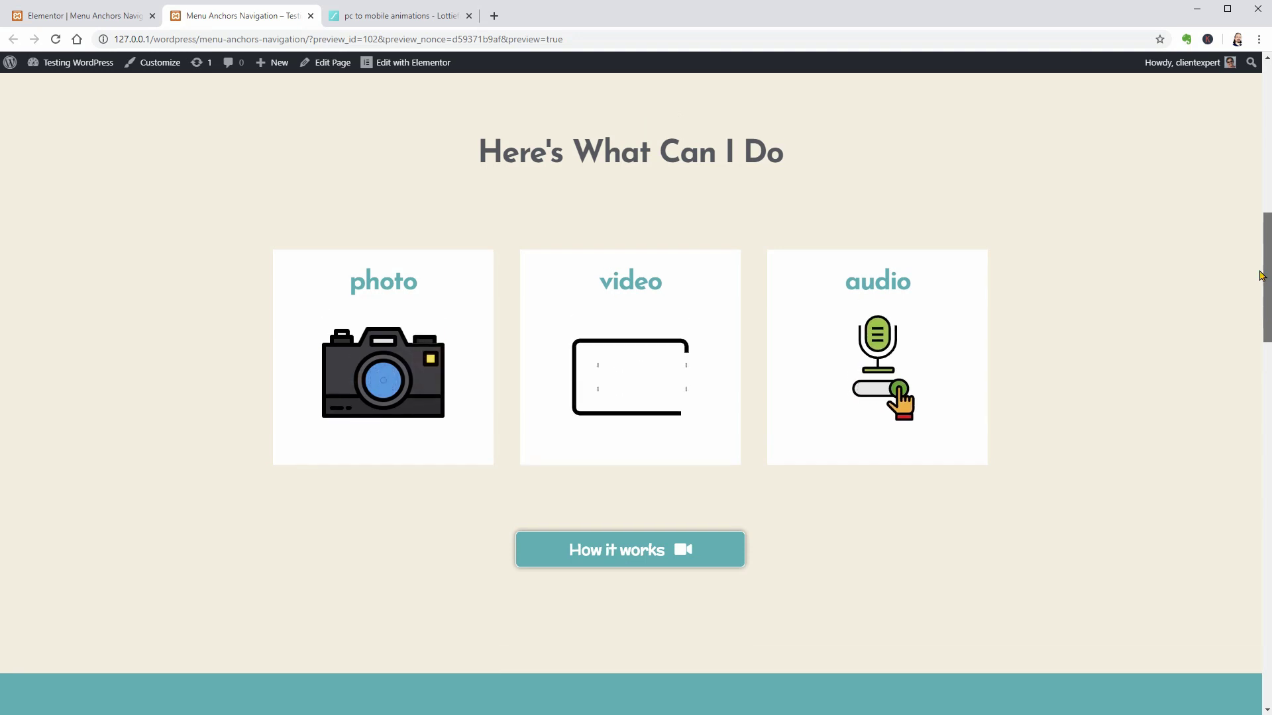
drag(1267, 312, 1267, 64)
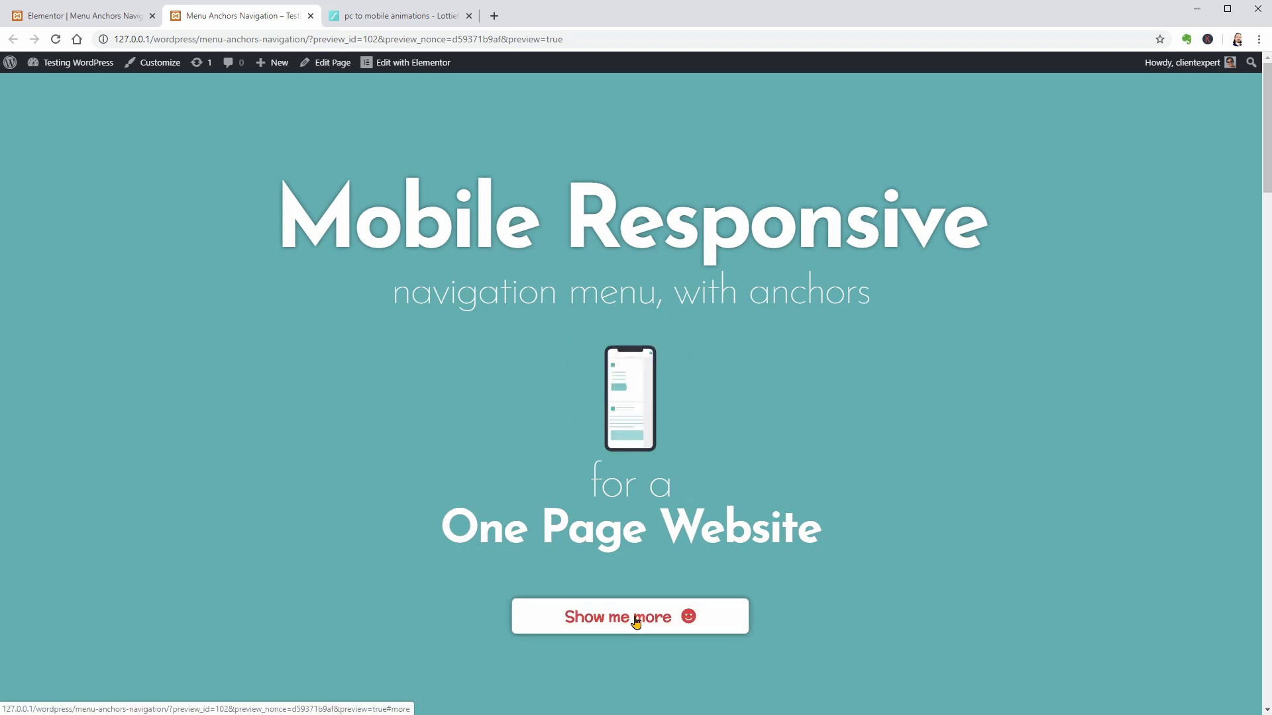
Verify that Show me more, How it works, Testimonials and Contact each jump to their sections.
click(635, 621)
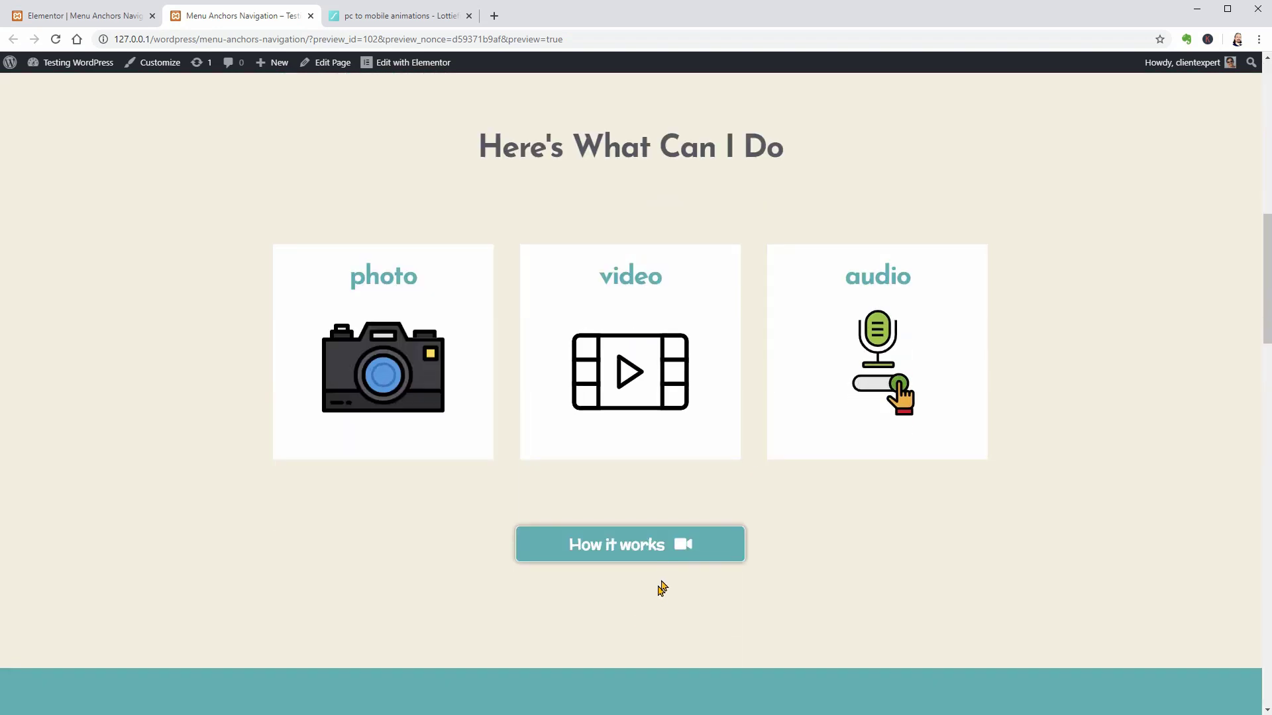
click(665, 553)
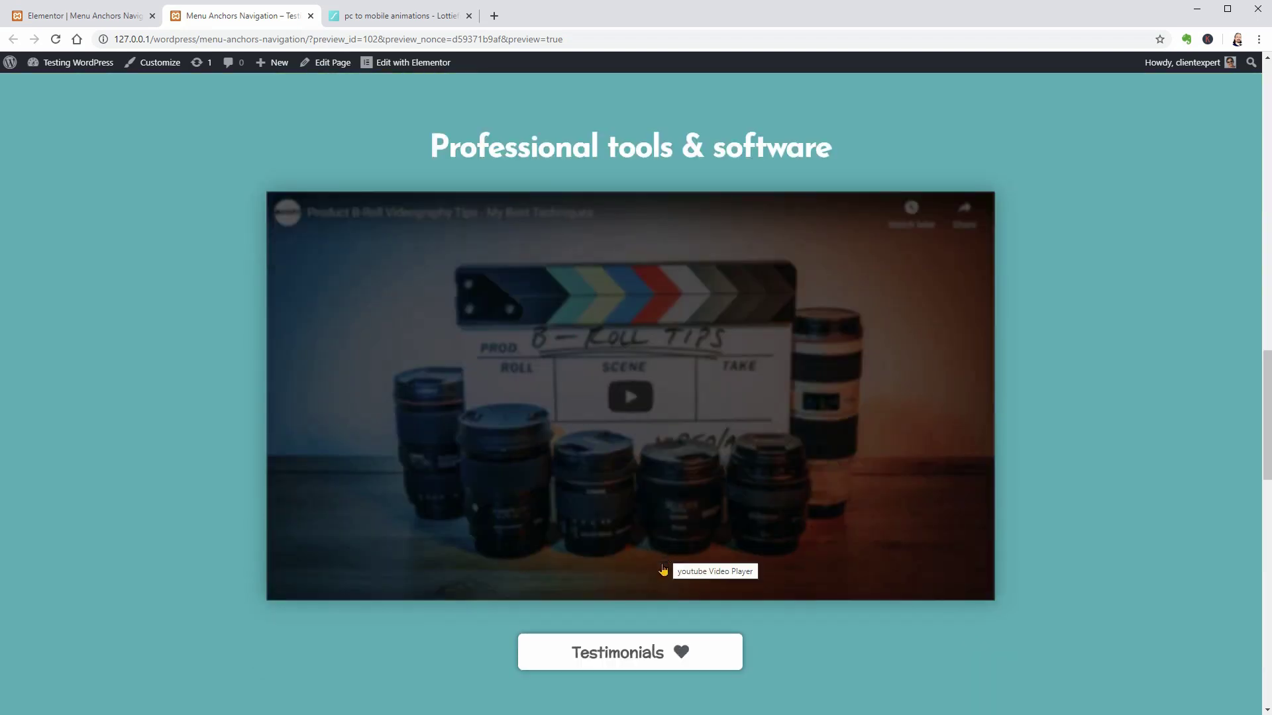
click(696, 657)
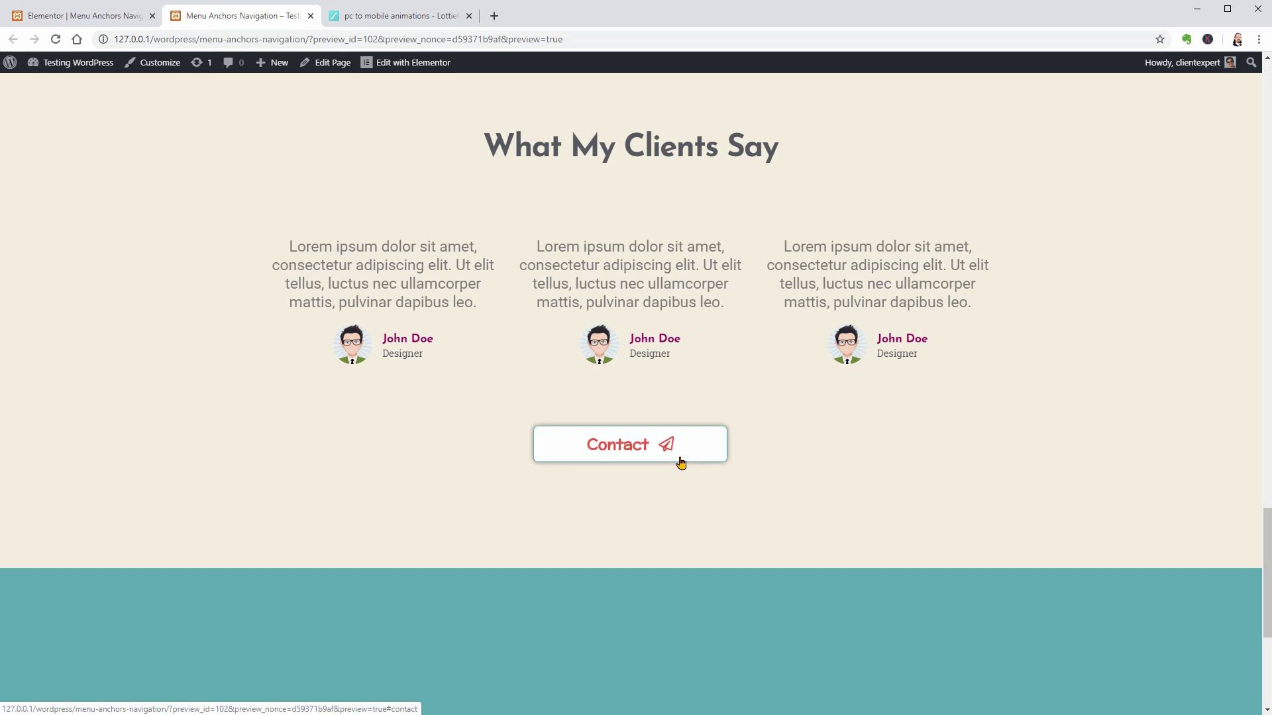
click(682, 457)
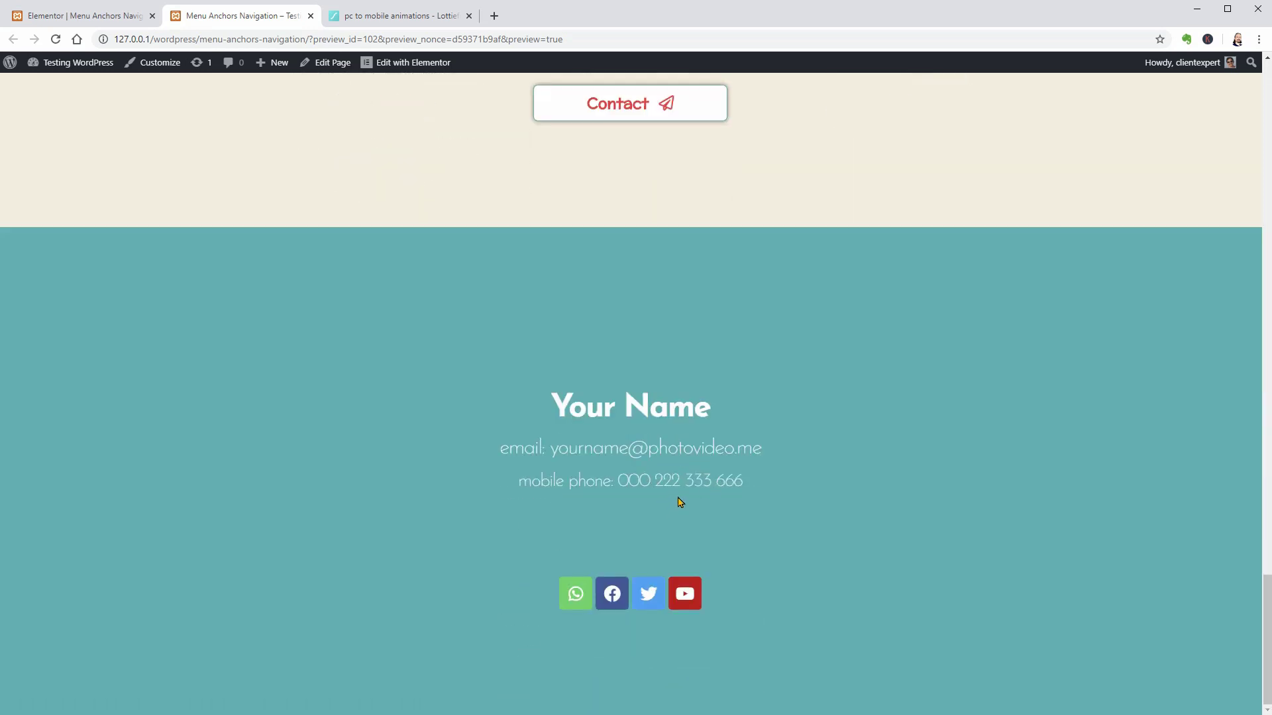
click(85, 14)
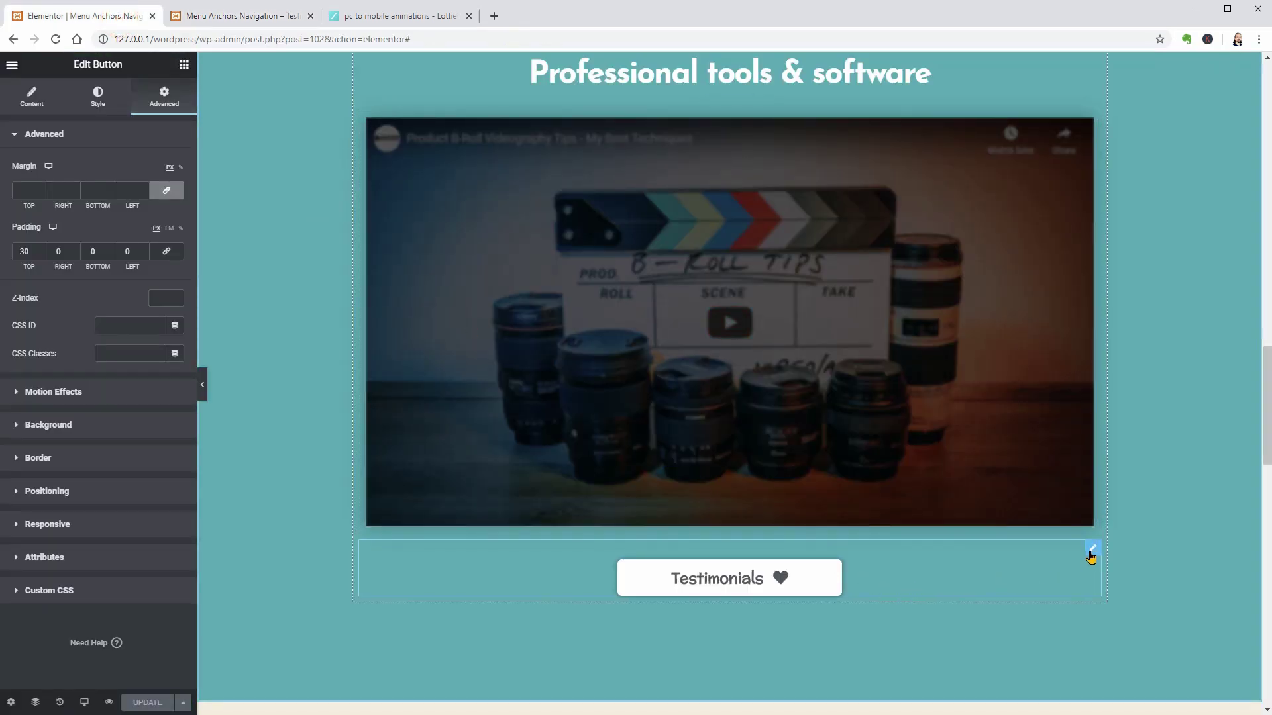
Paste a copy of the Testimonials button into the footer column below the social icons.
right_click(1091, 557)
click(1118, 569)
drag(1265, 418, 1262, 696)
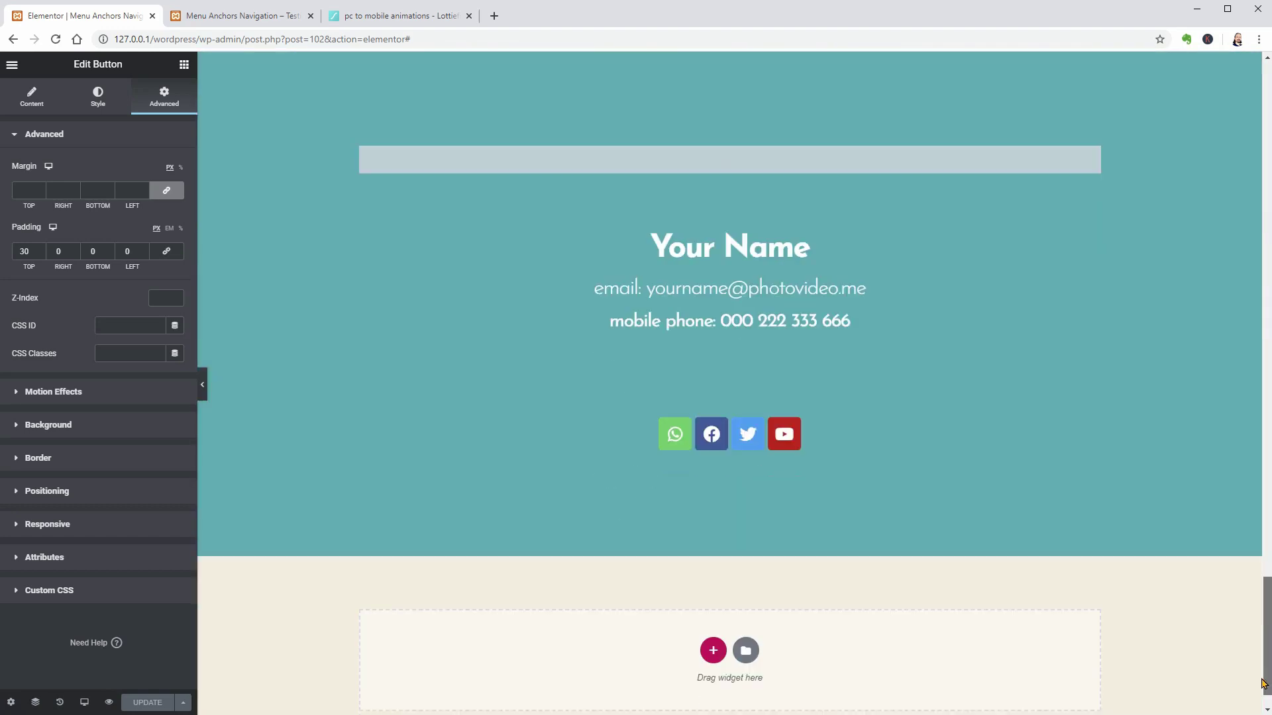
right_click(732, 457)
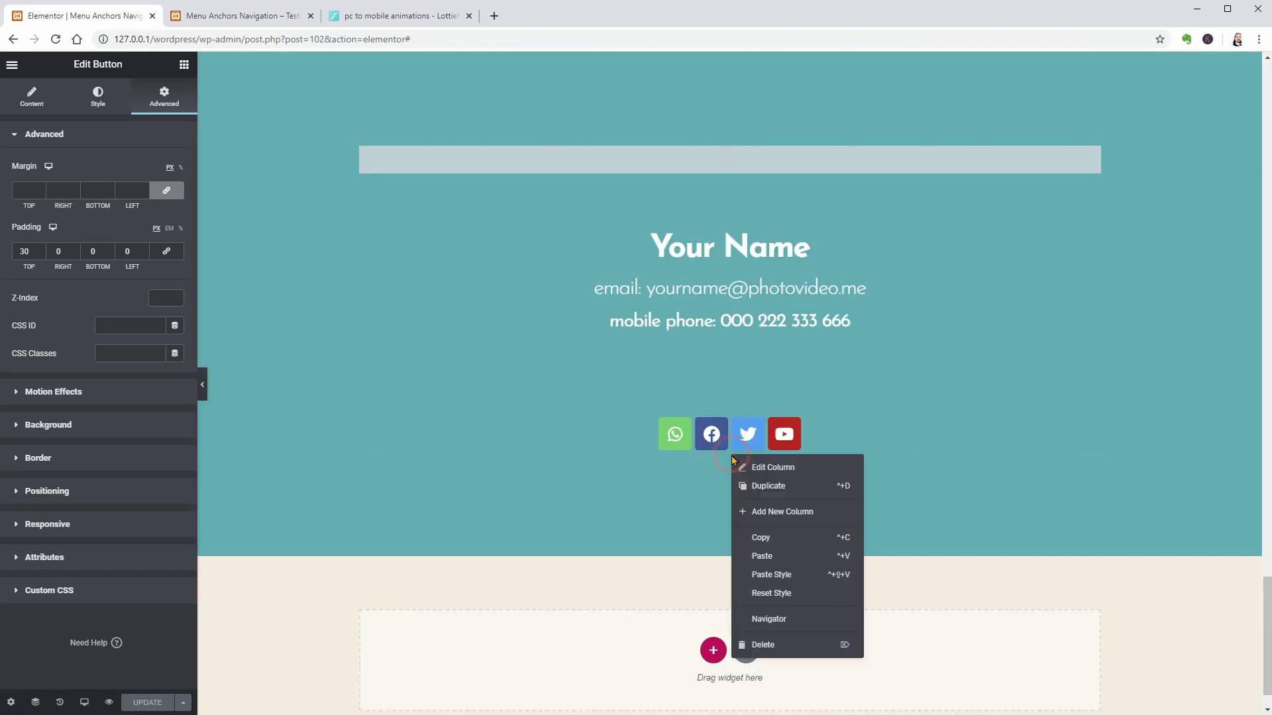
click(767, 556)
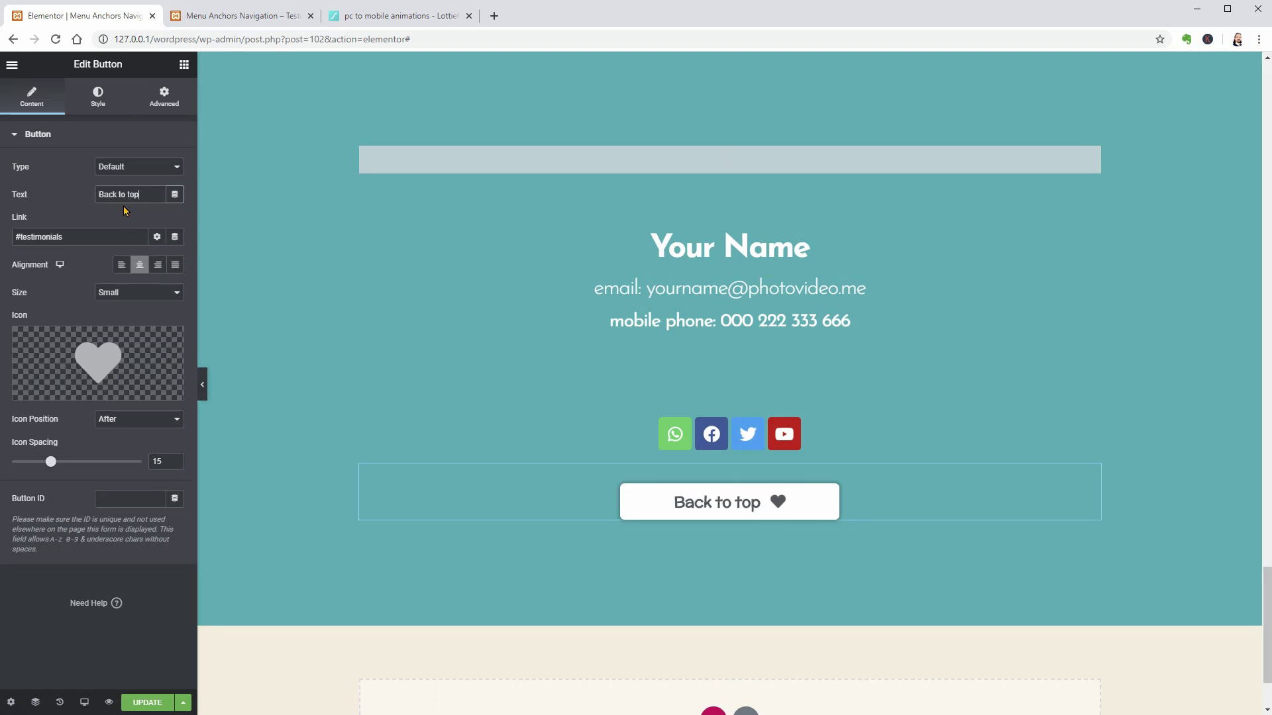
Give the pasted footer button an Arrow up icon from the icon library.
click(98, 364)
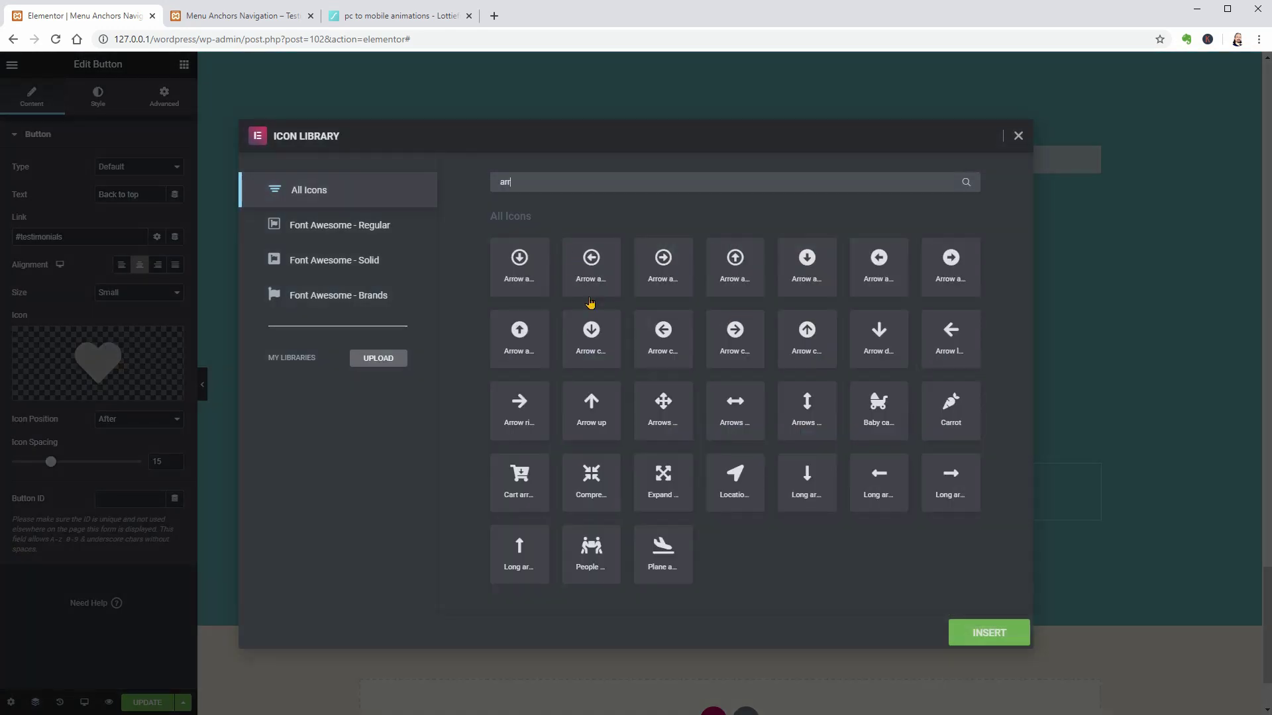
click(592, 407)
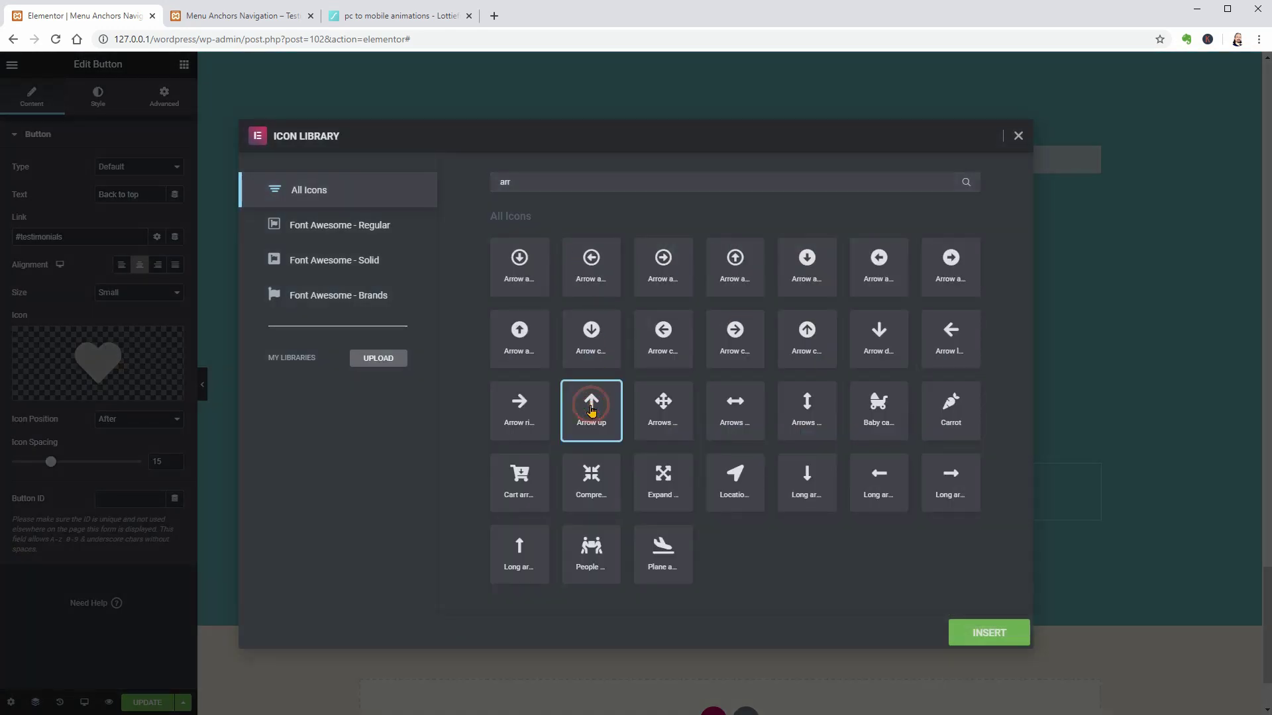
click(989, 632)
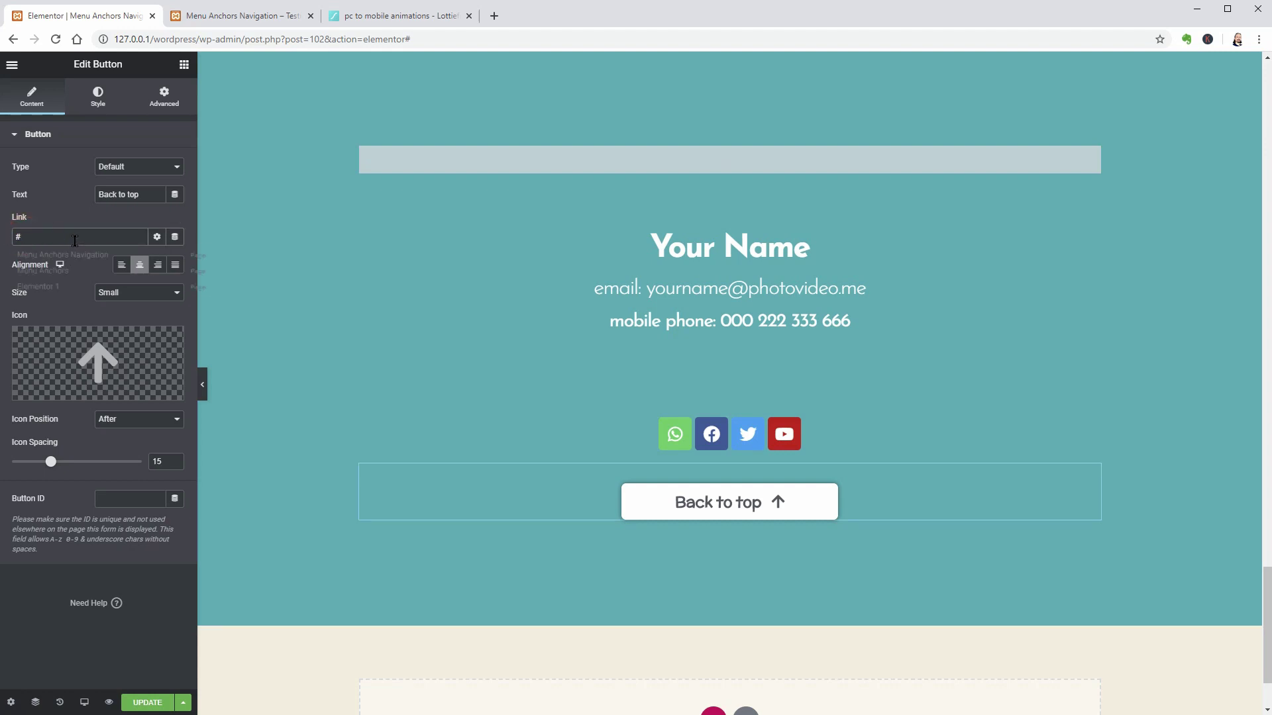
text(home)
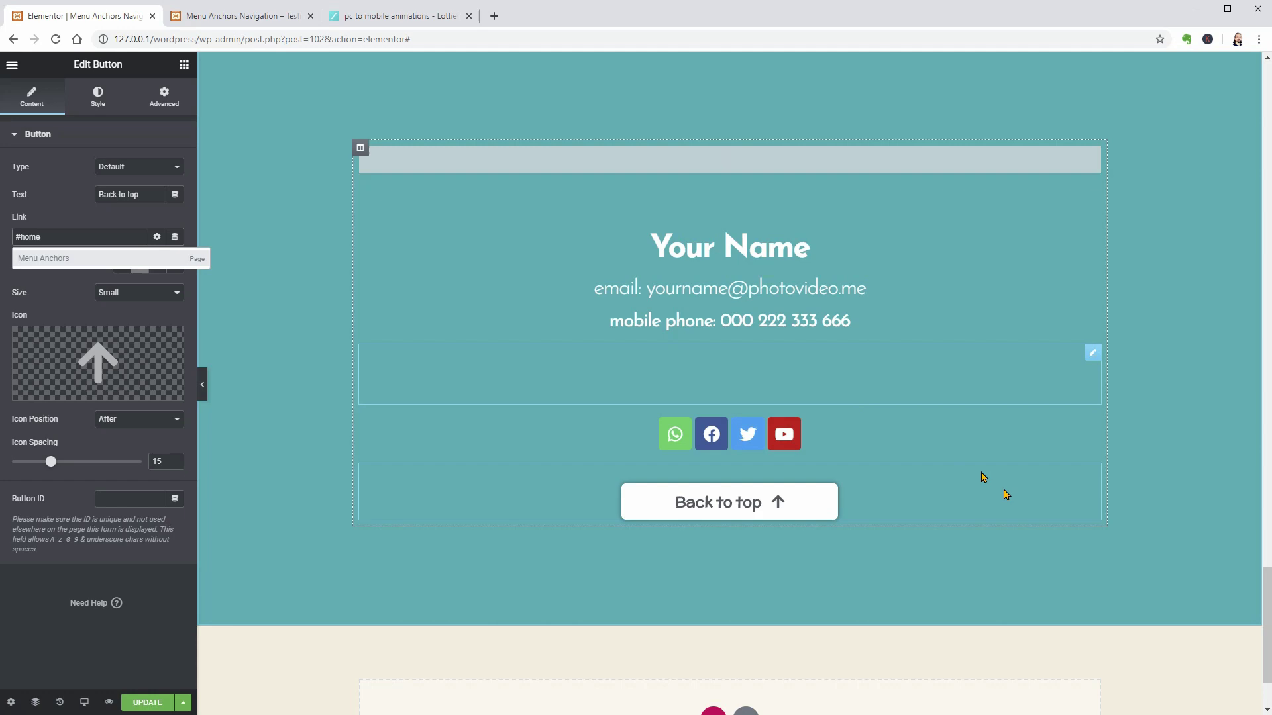
drag(1264, 586, 1257, 75)
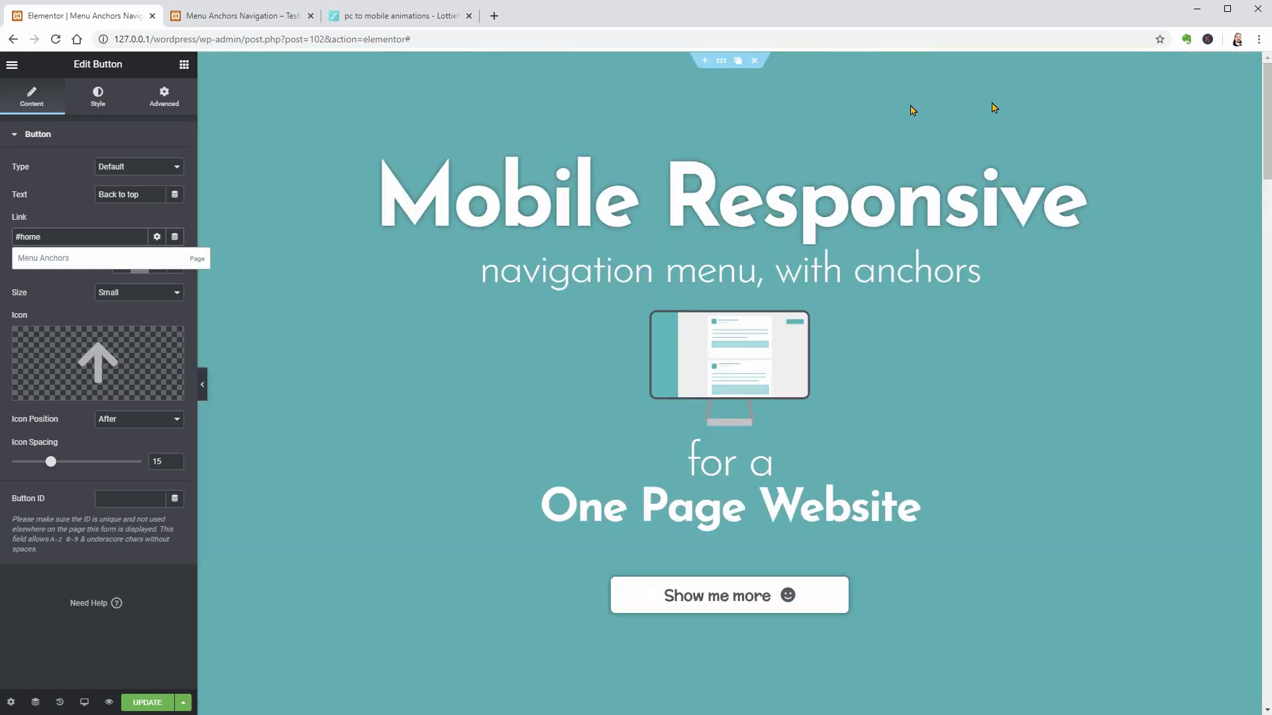
Place a Menu Anchor with ID 'home' above the hero heading and update the page.
click(184, 64)
click(99, 118)
text(anc)
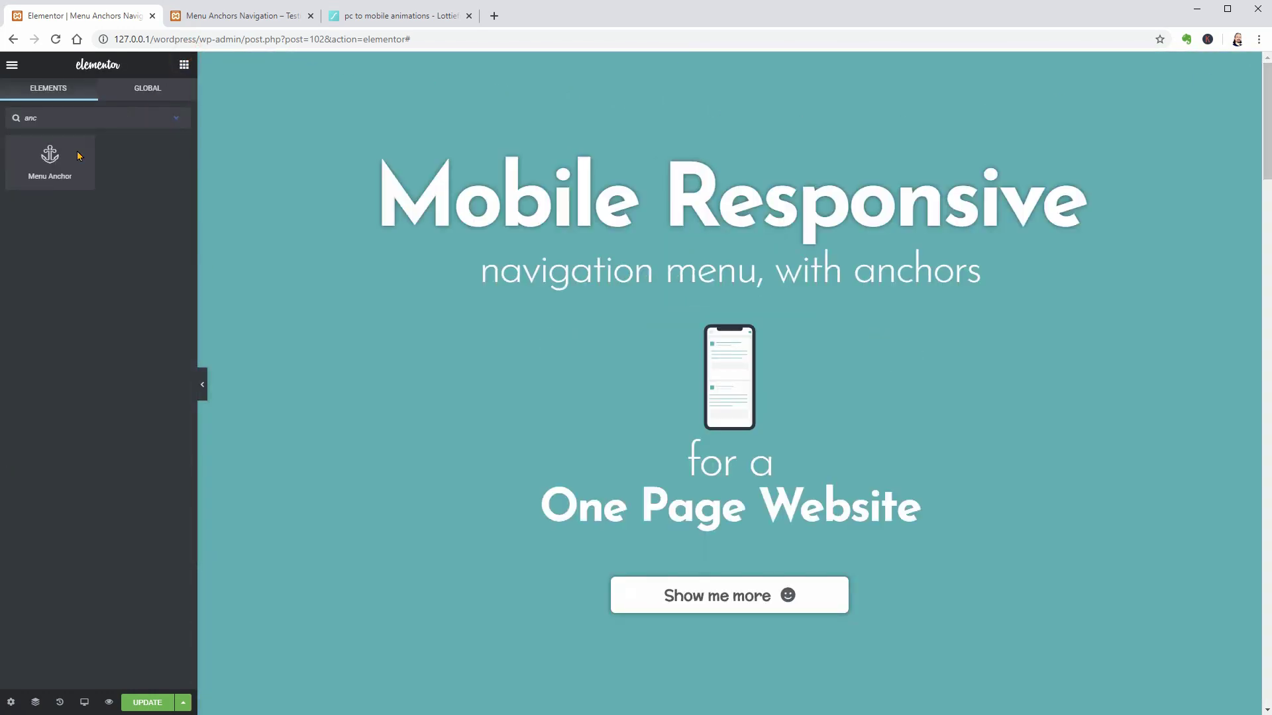
drag(191, 171, 725, 139)
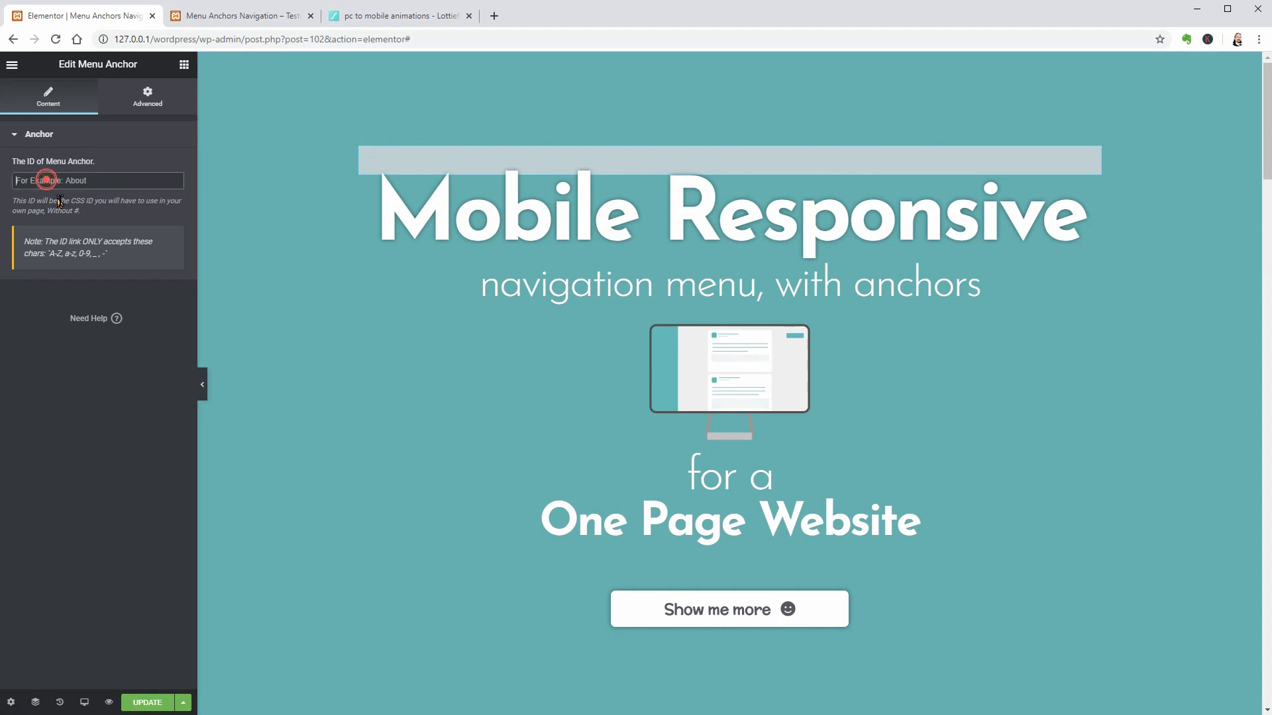
click(46, 180)
text(home)
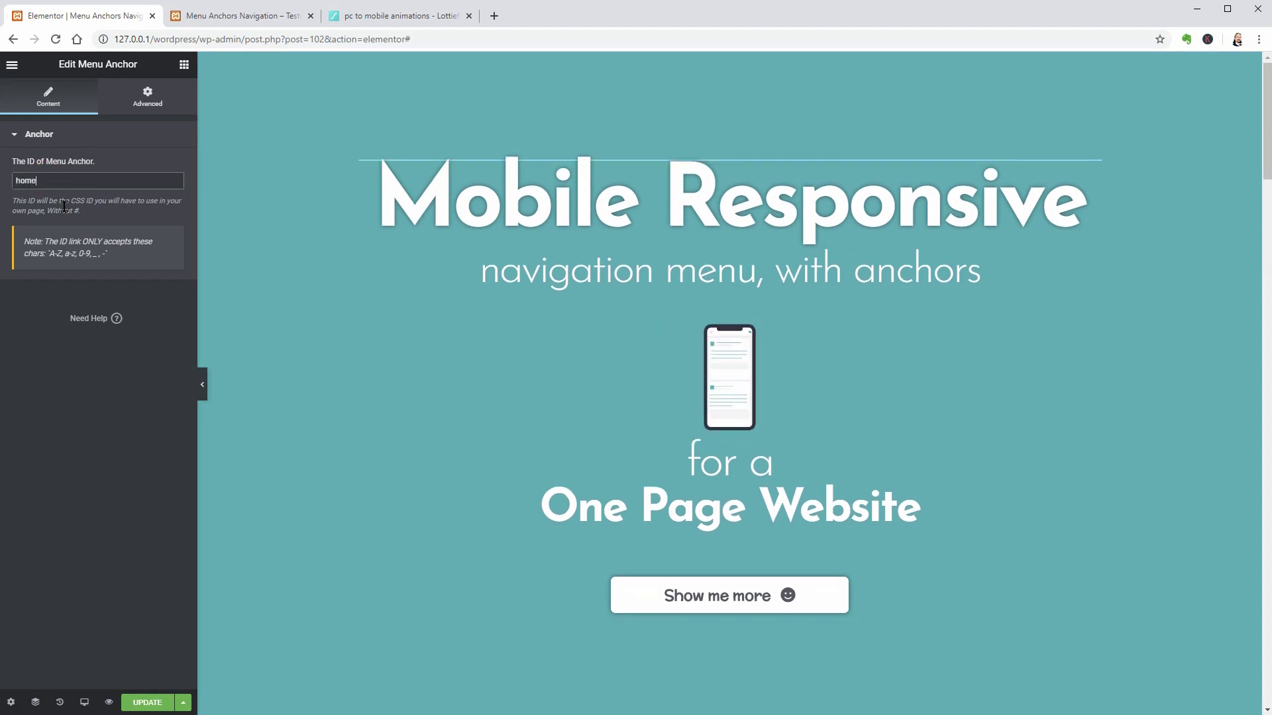
click(145, 702)
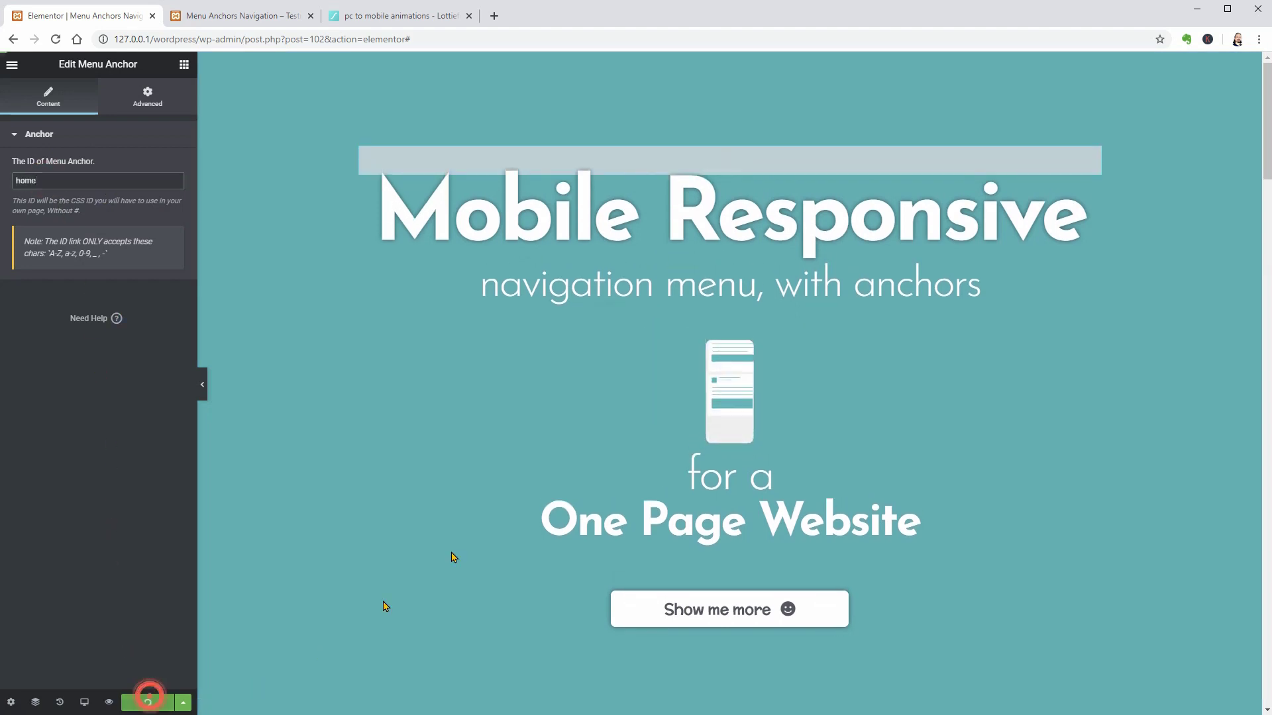
click(818, 608)
scroll(817, 606, down, 3)
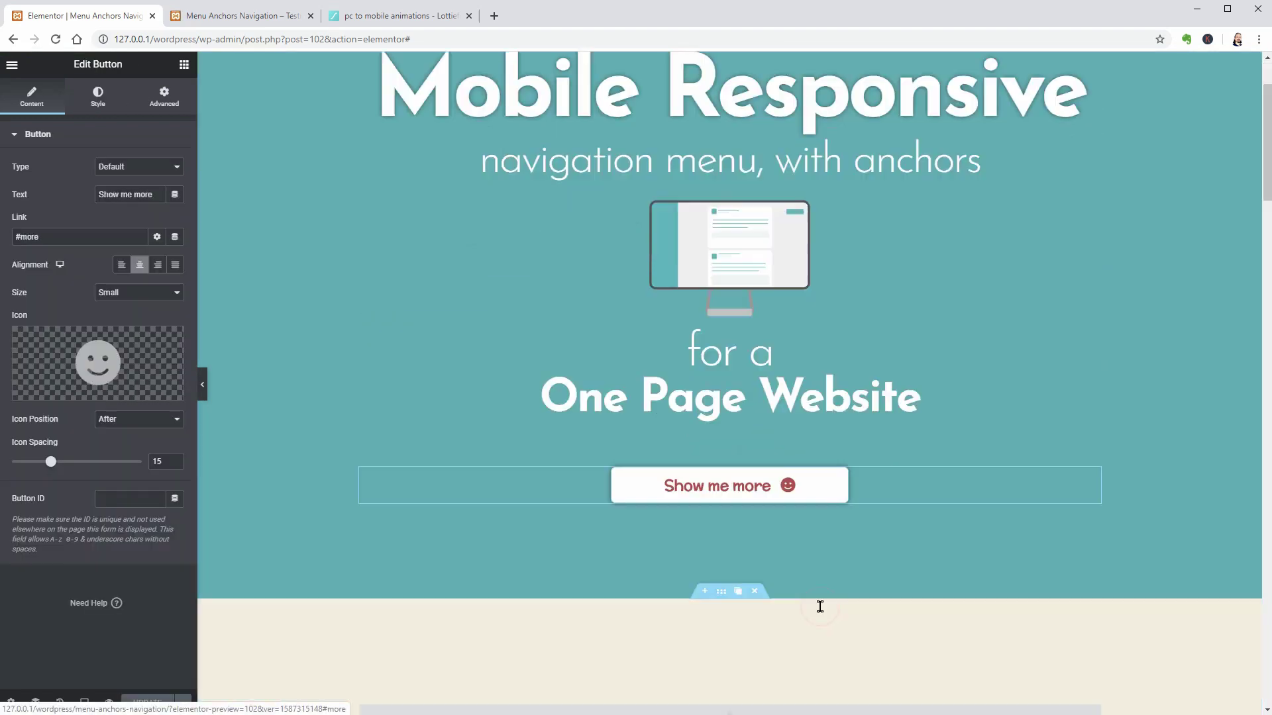
scroll(818, 609, down, 4)
click(812, 556)
scroll(813, 557, down, 5)
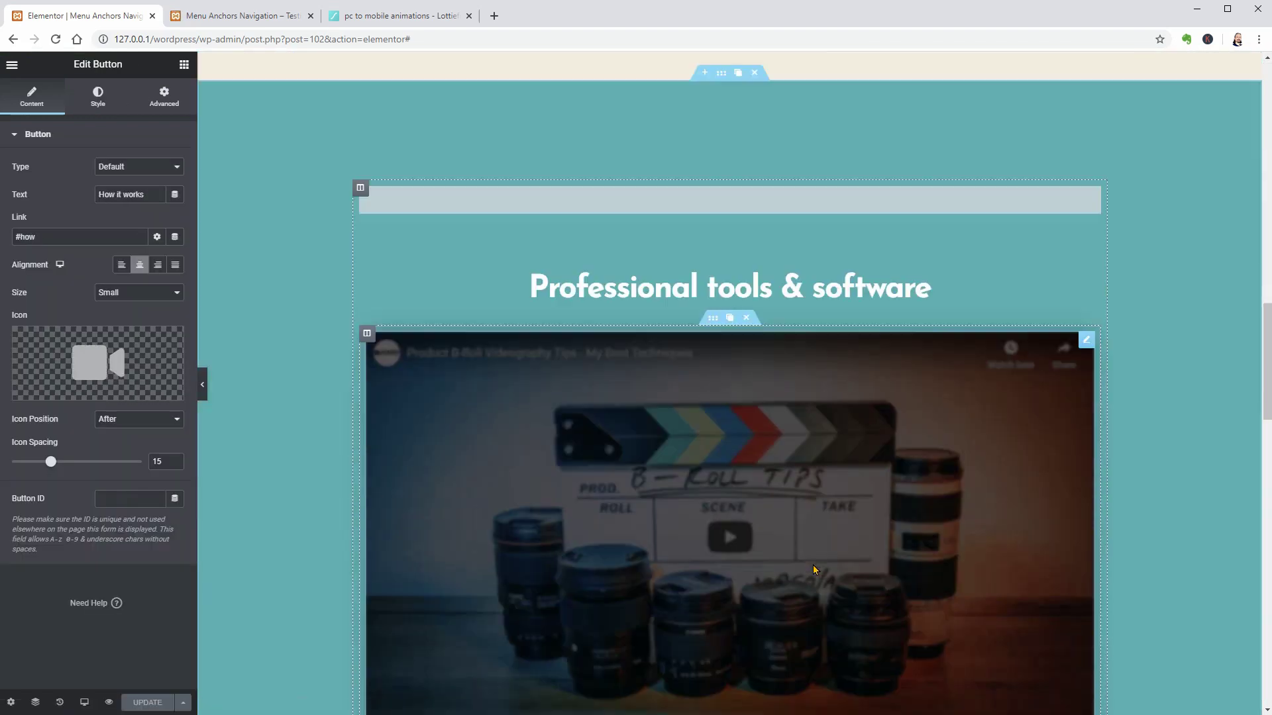
scroll(813, 577, down, 2)
click(821, 660)
scroll(822, 660, down, 3)
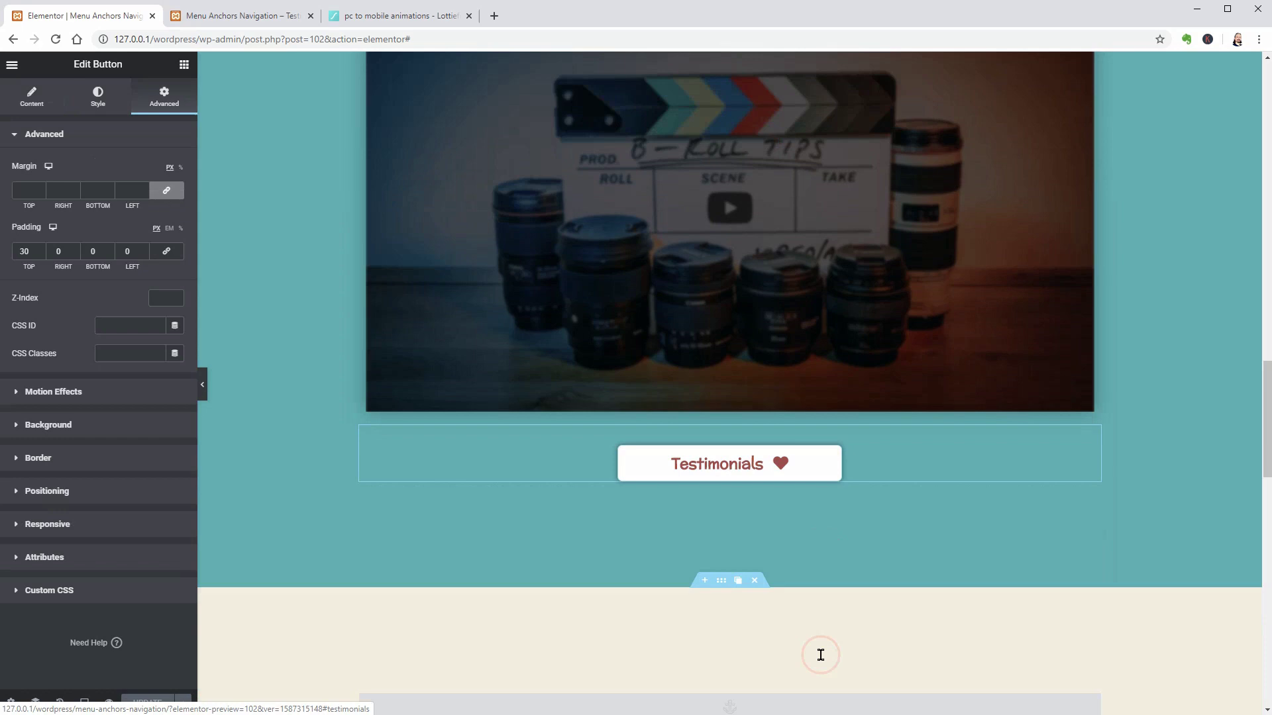
scroll(822, 661, down, 5)
click(795, 454)
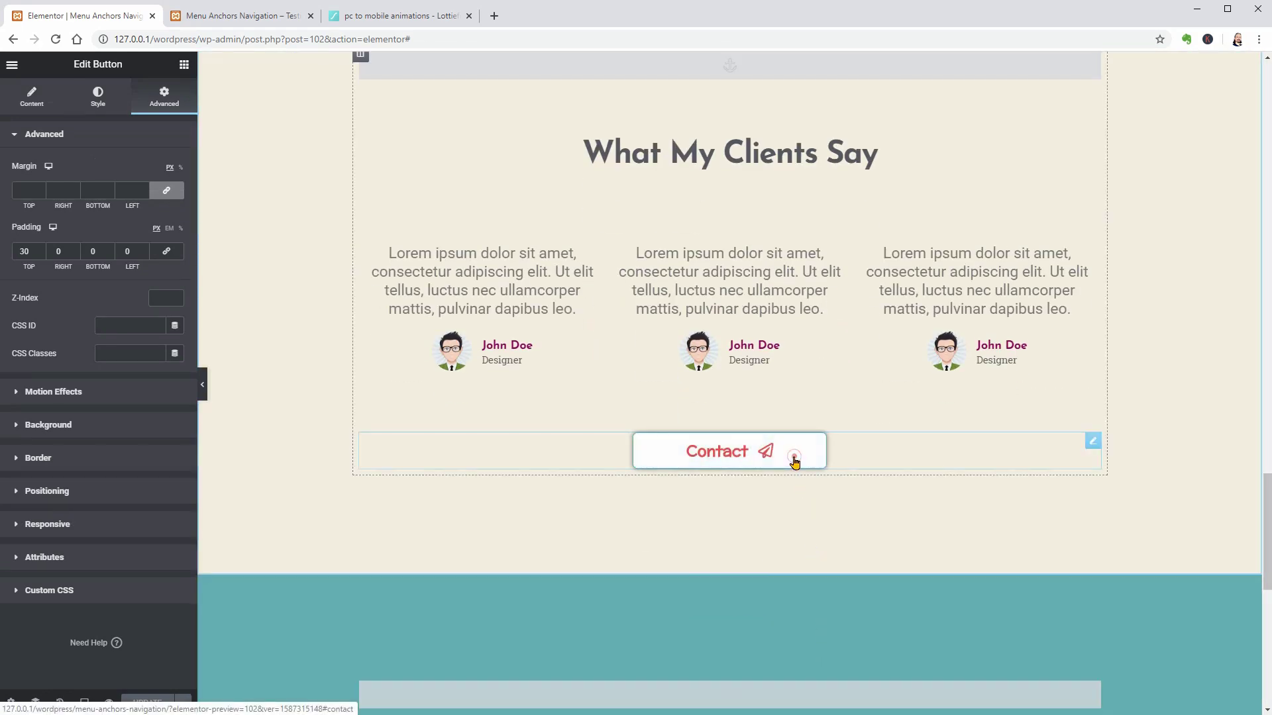
scroll(795, 454, down, 4)
scroll(805, 506, down, 4)
click(803, 410)
scroll(803, 410, up, 5)
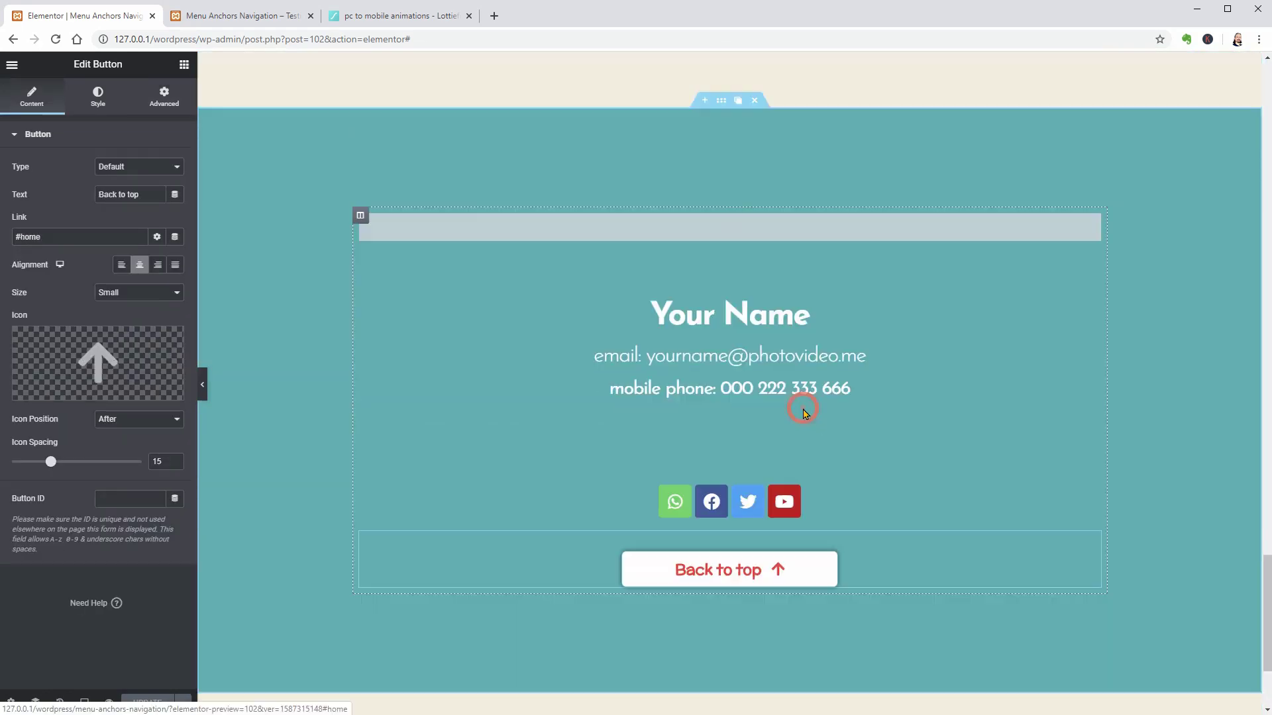
scroll(803, 410, up, 10)
scroll(804, 409, up, 5)
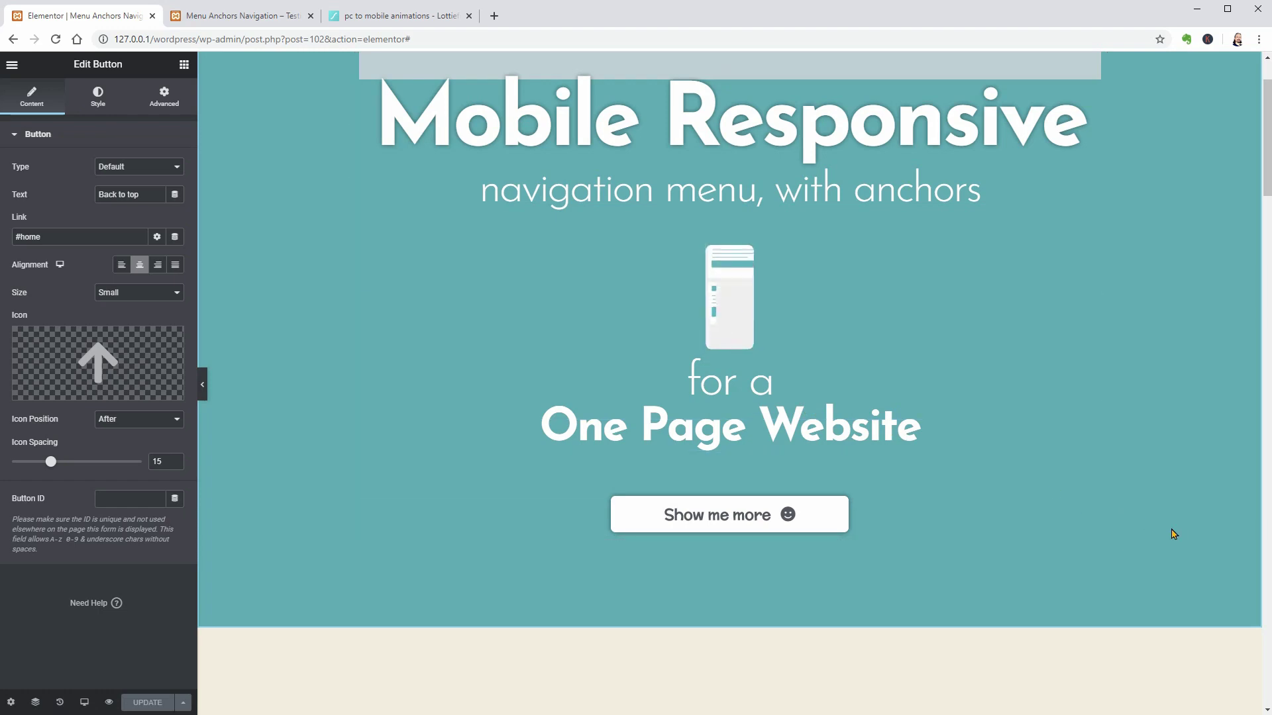
click(816, 515)
scroll(817, 515, down, 5)
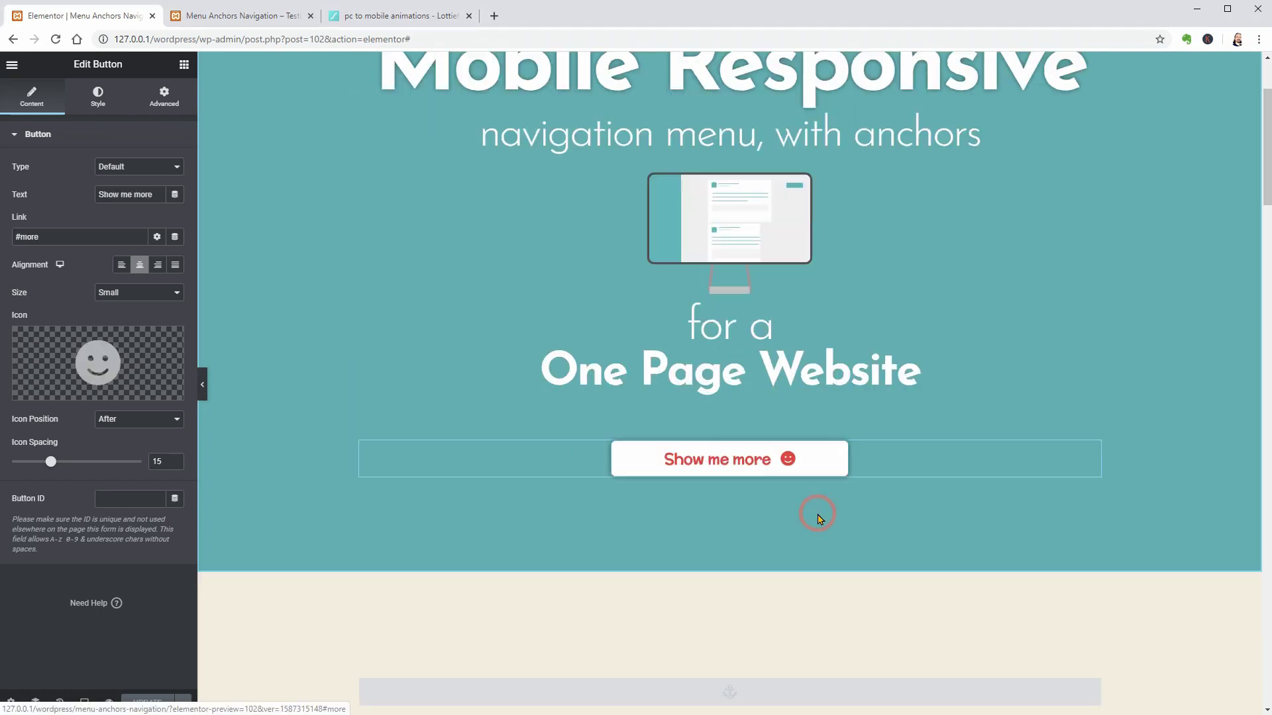
scroll(817, 515, down, 5)
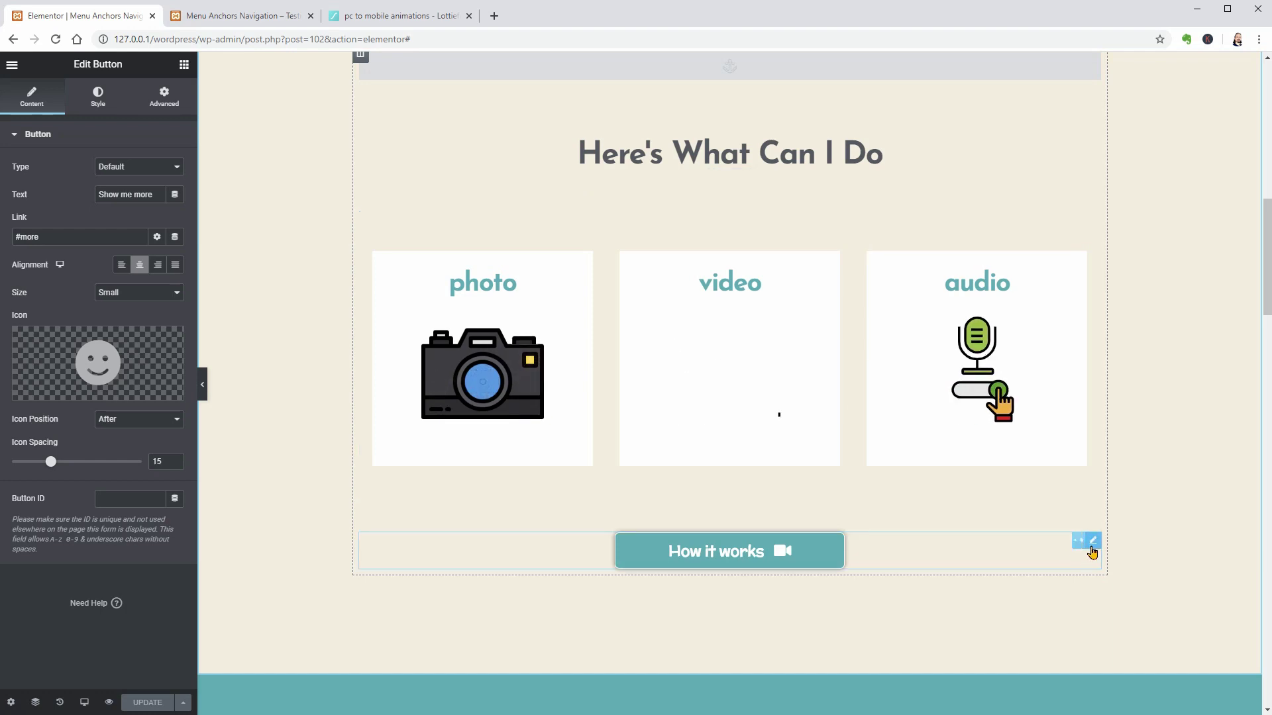
Paste a copy of the How it works button below the camera animation.
right_click(1095, 543)
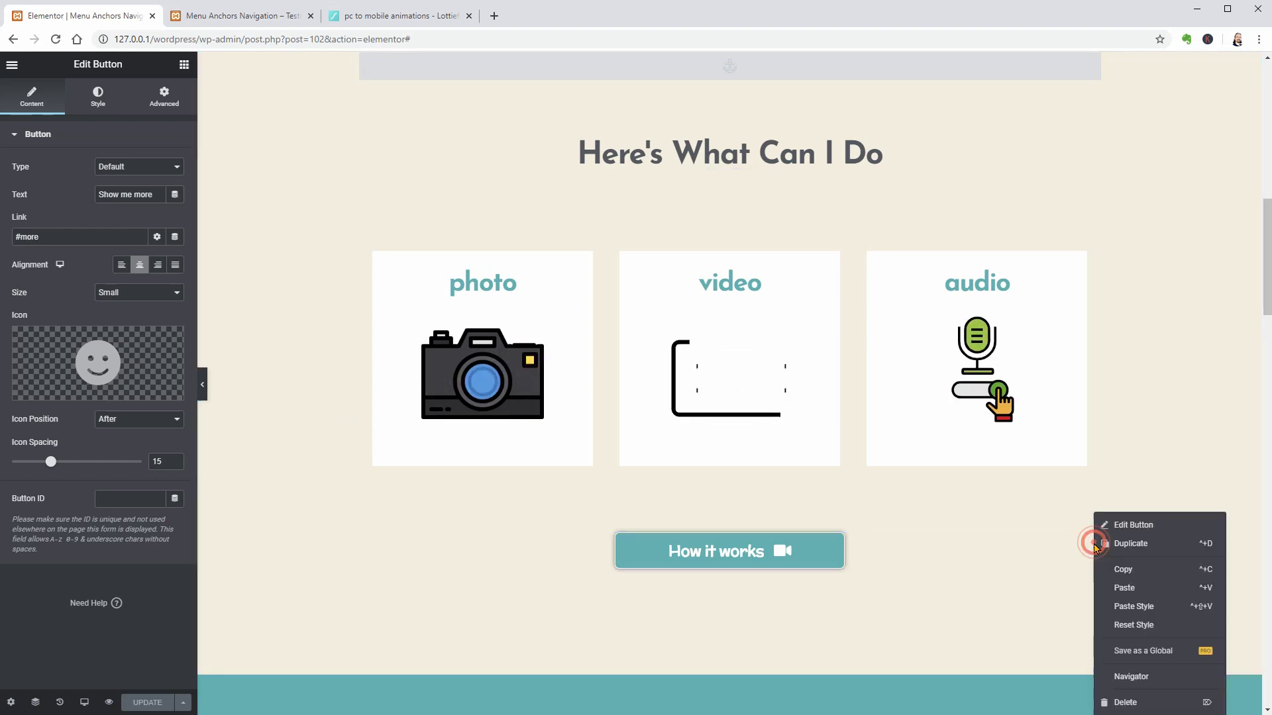
click(1133, 569)
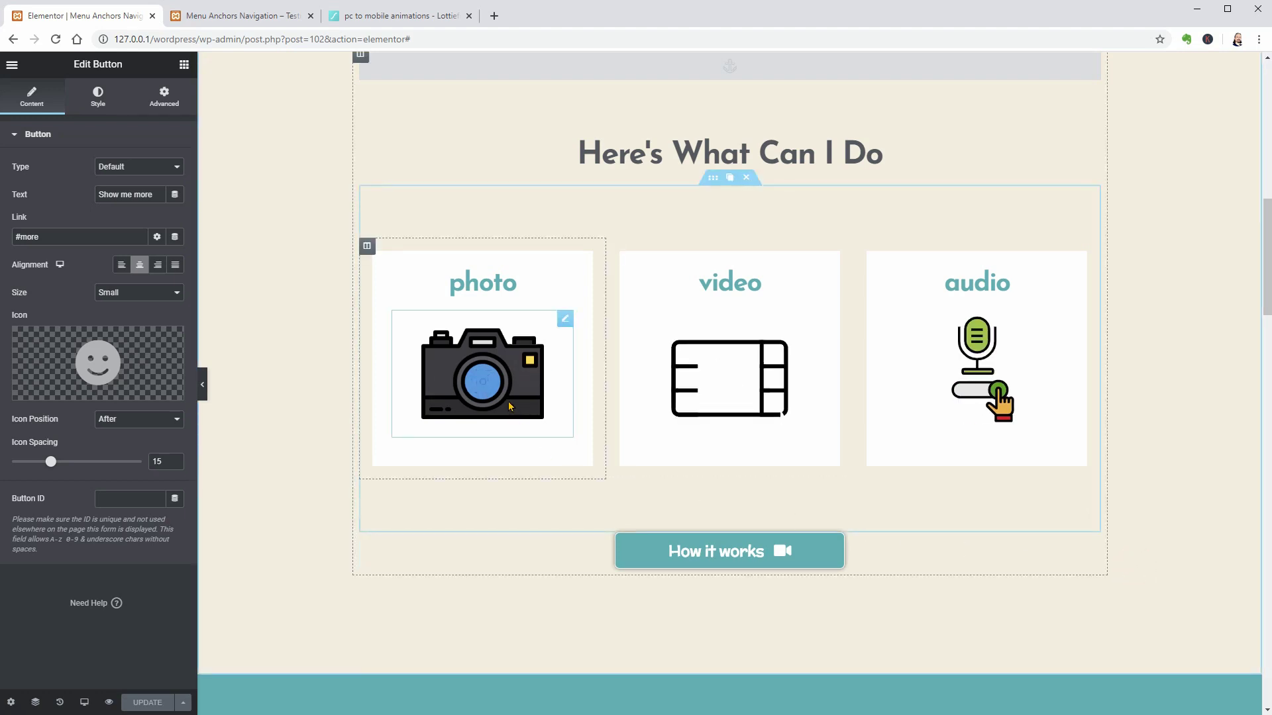
right_click(512, 433)
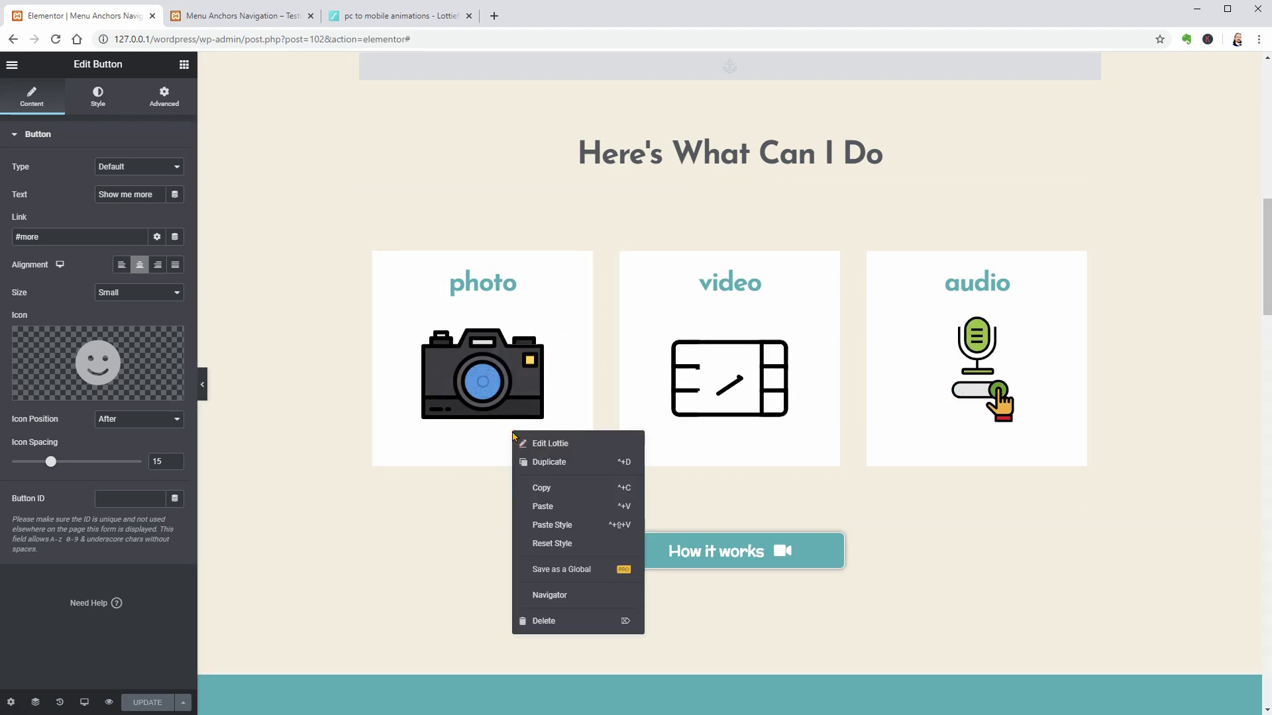
click(557, 509)
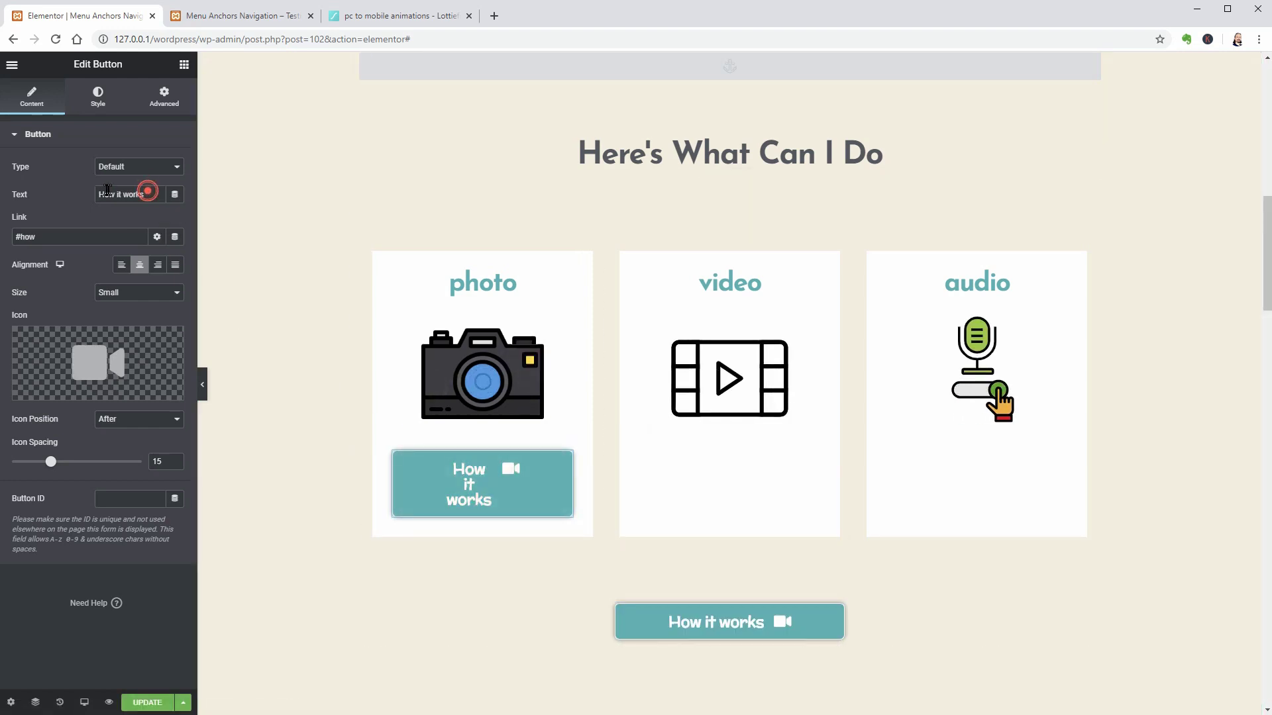
Relabel the pasted button 'Next' and give it an Arrow down icon.
triple_click(147, 193)
text(Next)
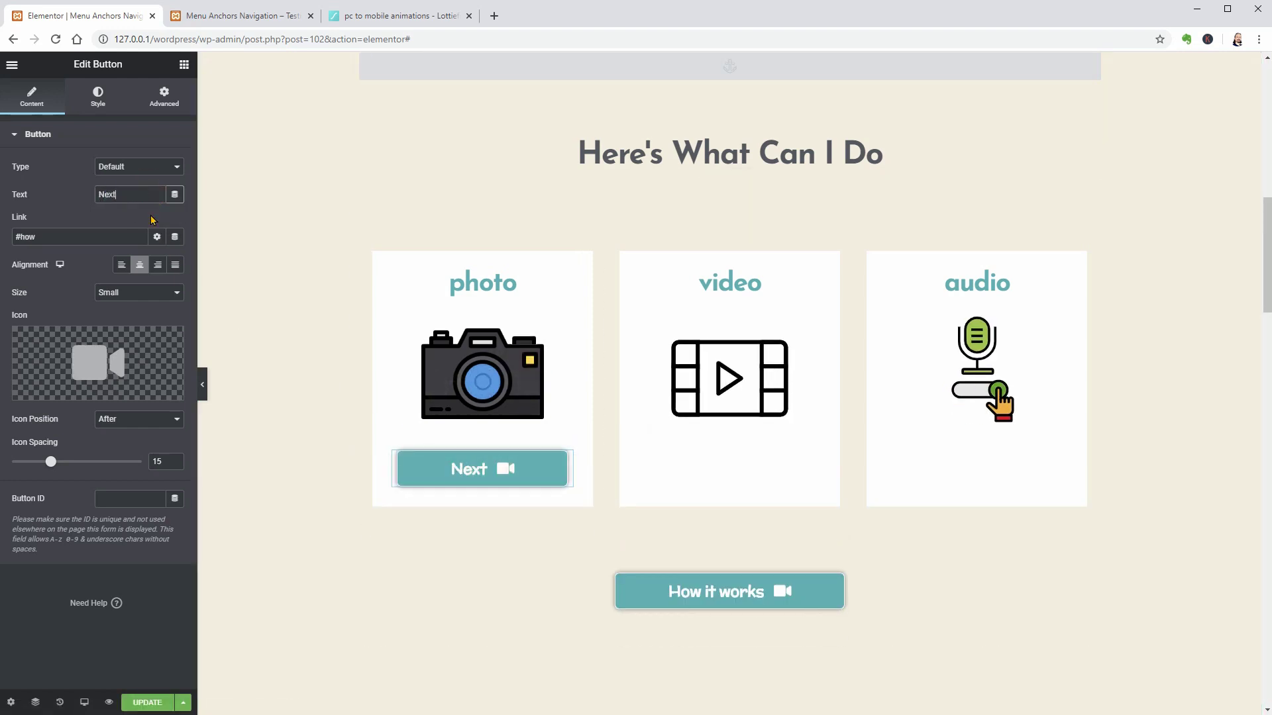
click(98, 363)
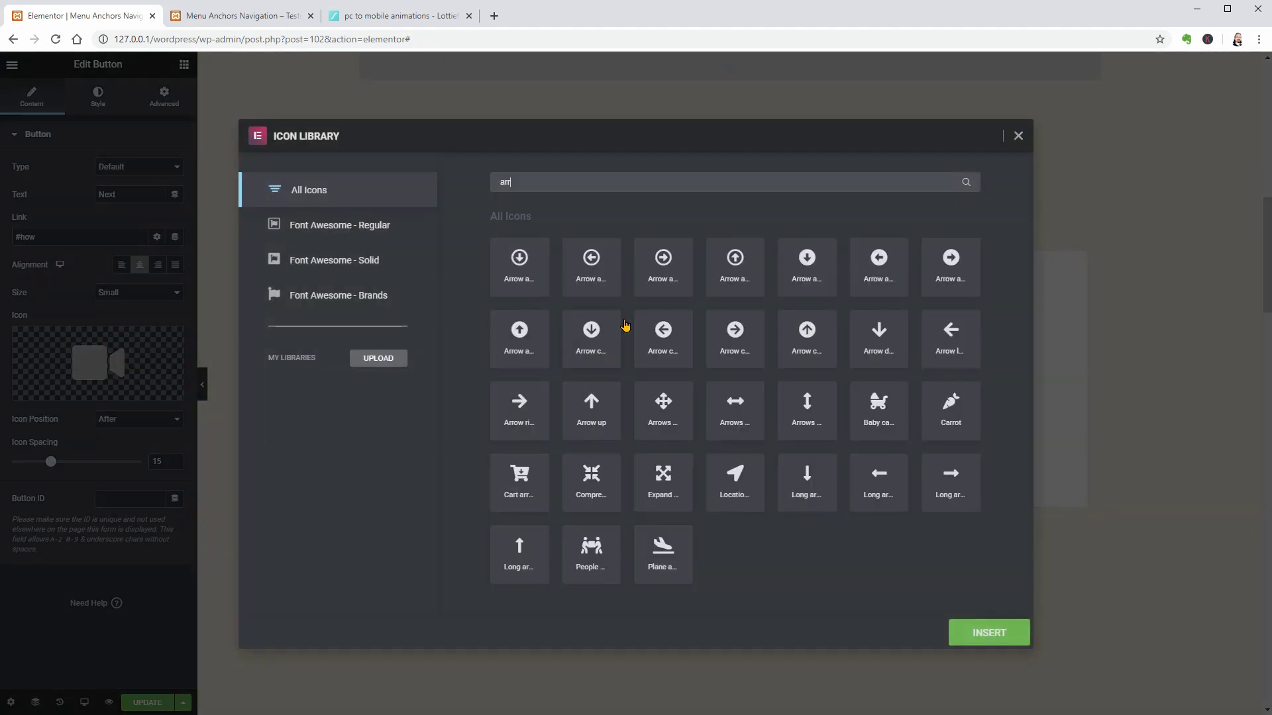
click(880, 338)
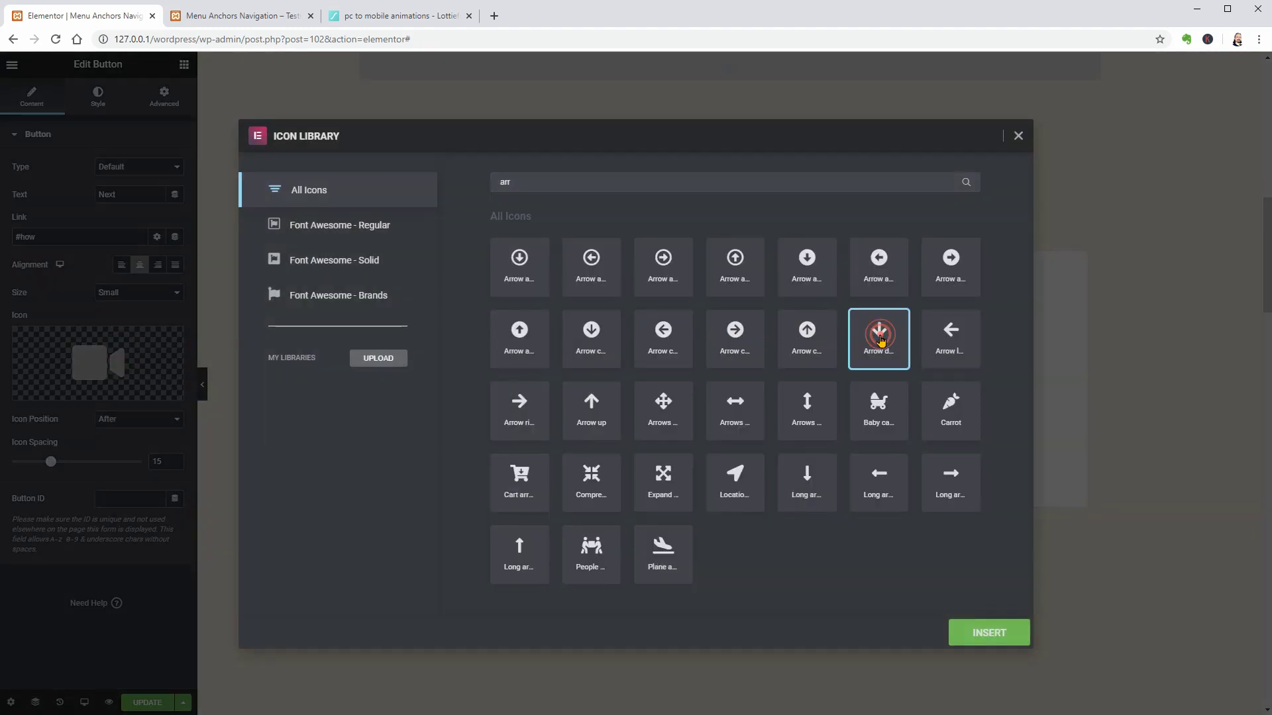
click(987, 635)
click(184, 65)
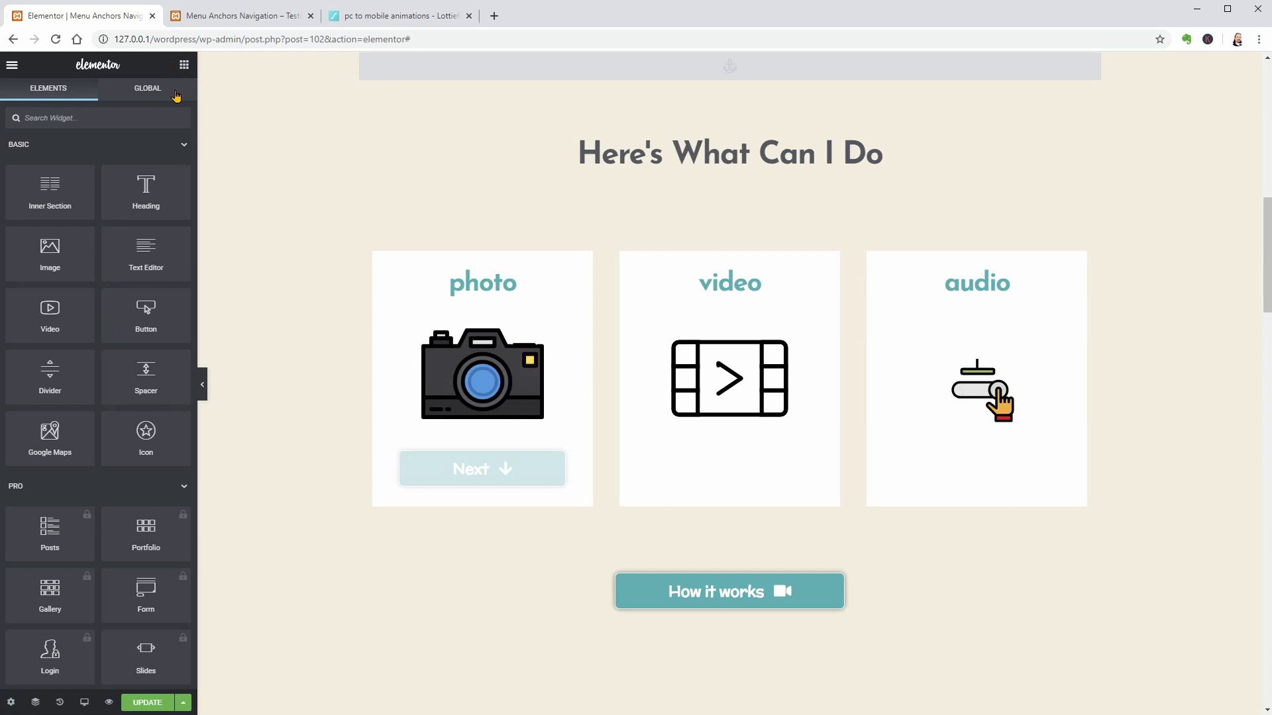
text(anch)
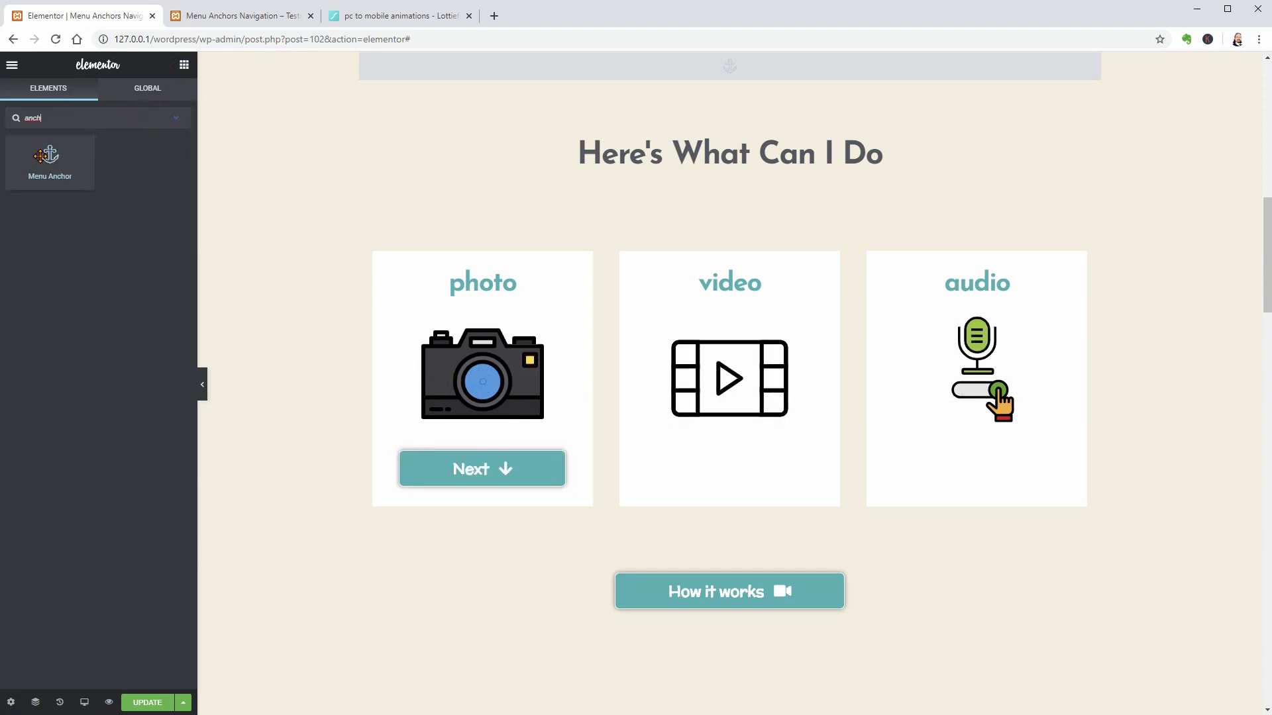
Add a Menu Anchor with ID 1 above the video heading and link the photo Next button to #1.
drag(45, 156, 739, 278)
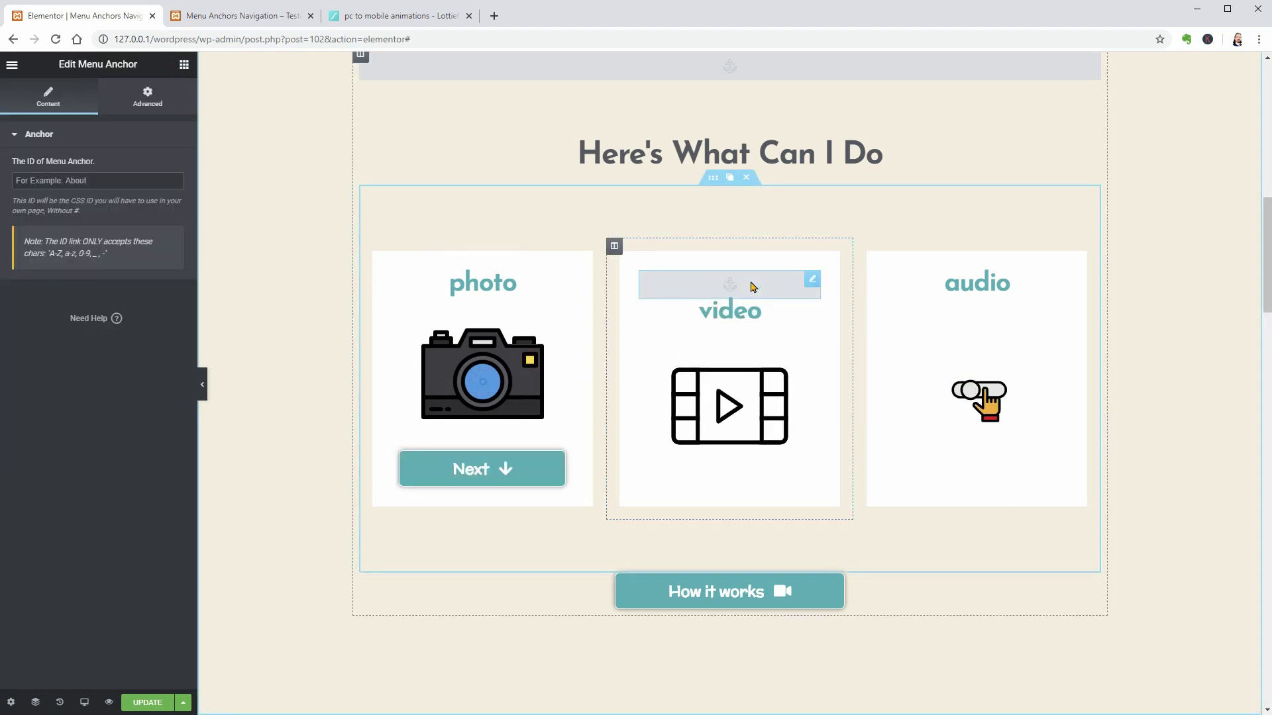
click(97, 180)
text(1)
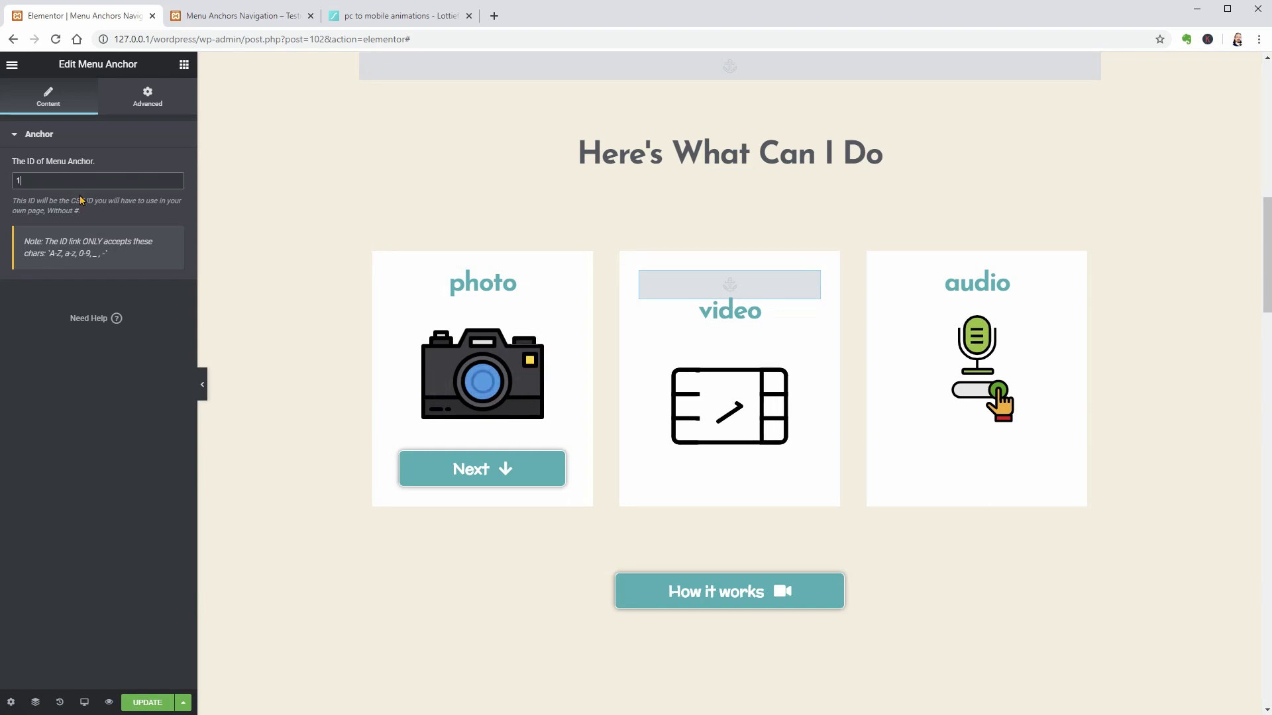
click(569, 477)
click(79, 237)
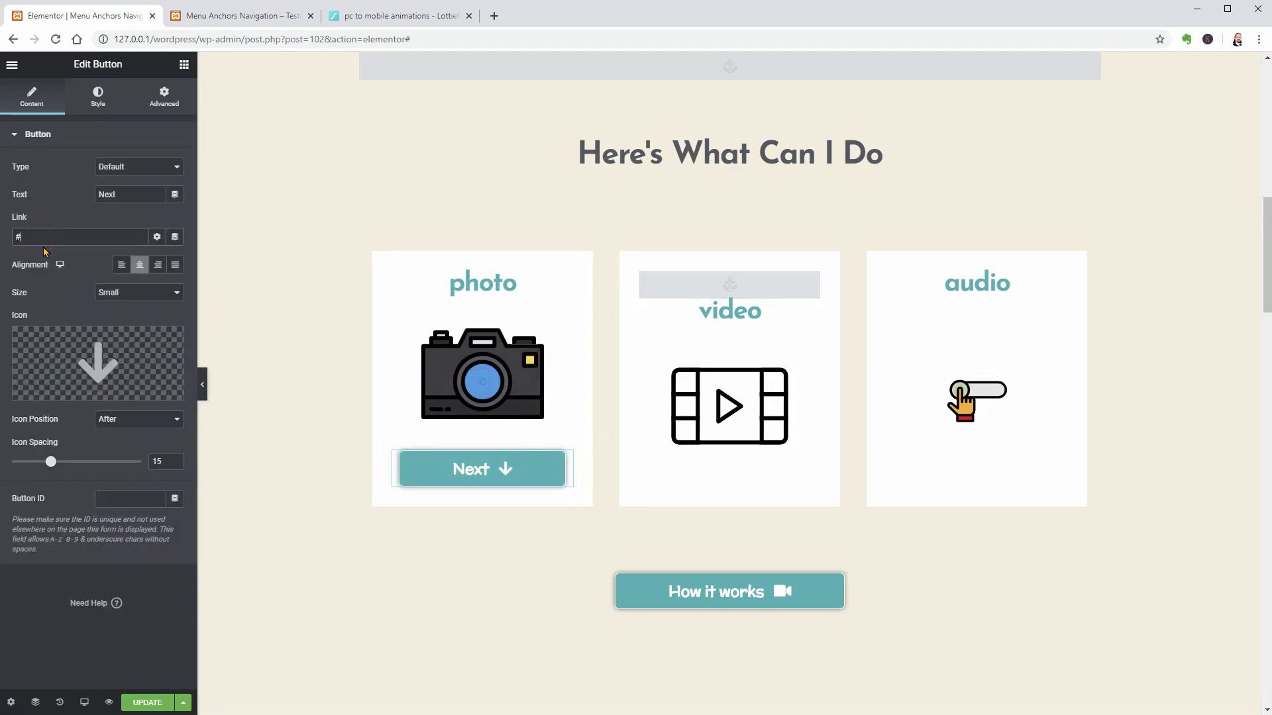
text(#1)
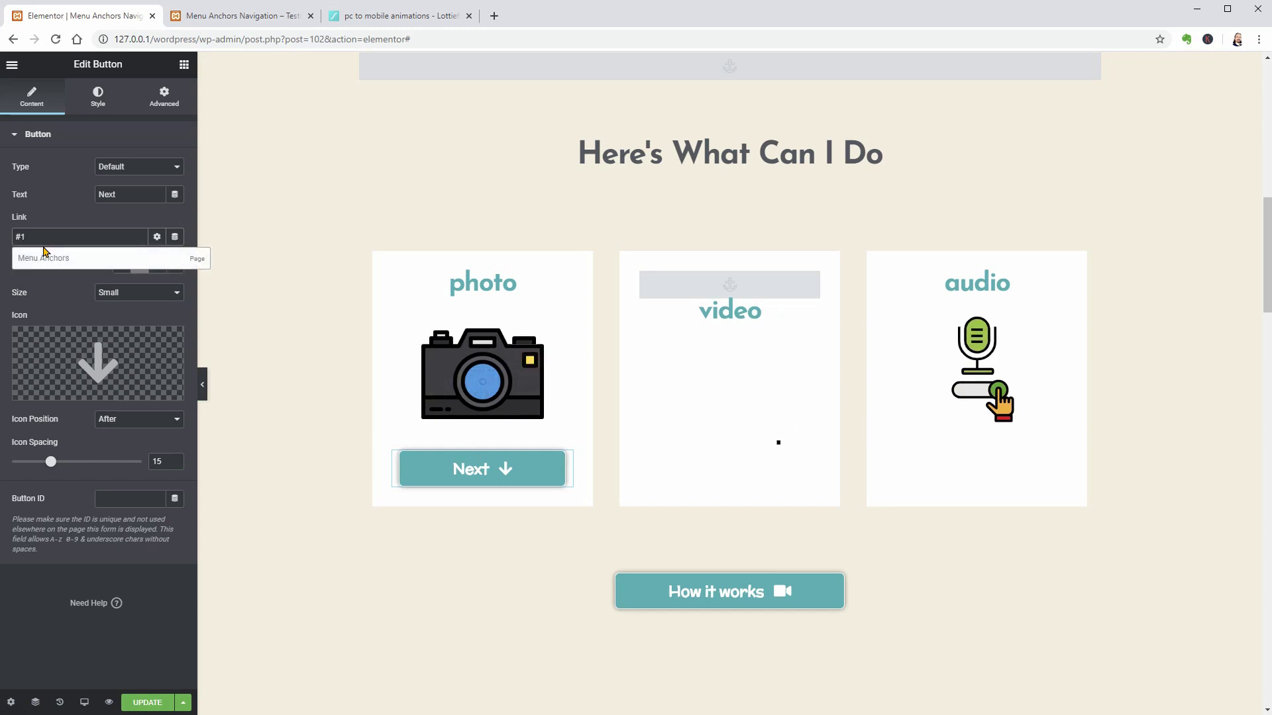
click(164, 95)
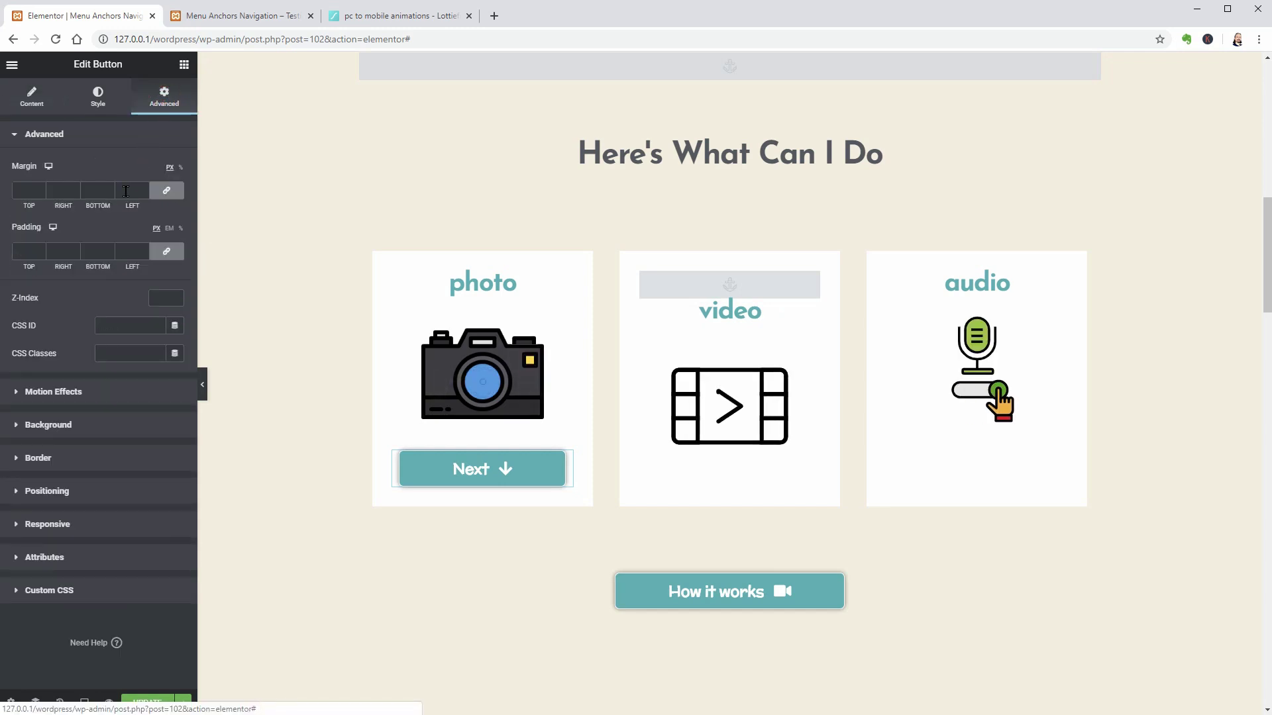
Hide the photo card's Next button on desktop and preview the page in Mobile mode.
click(47, 524)
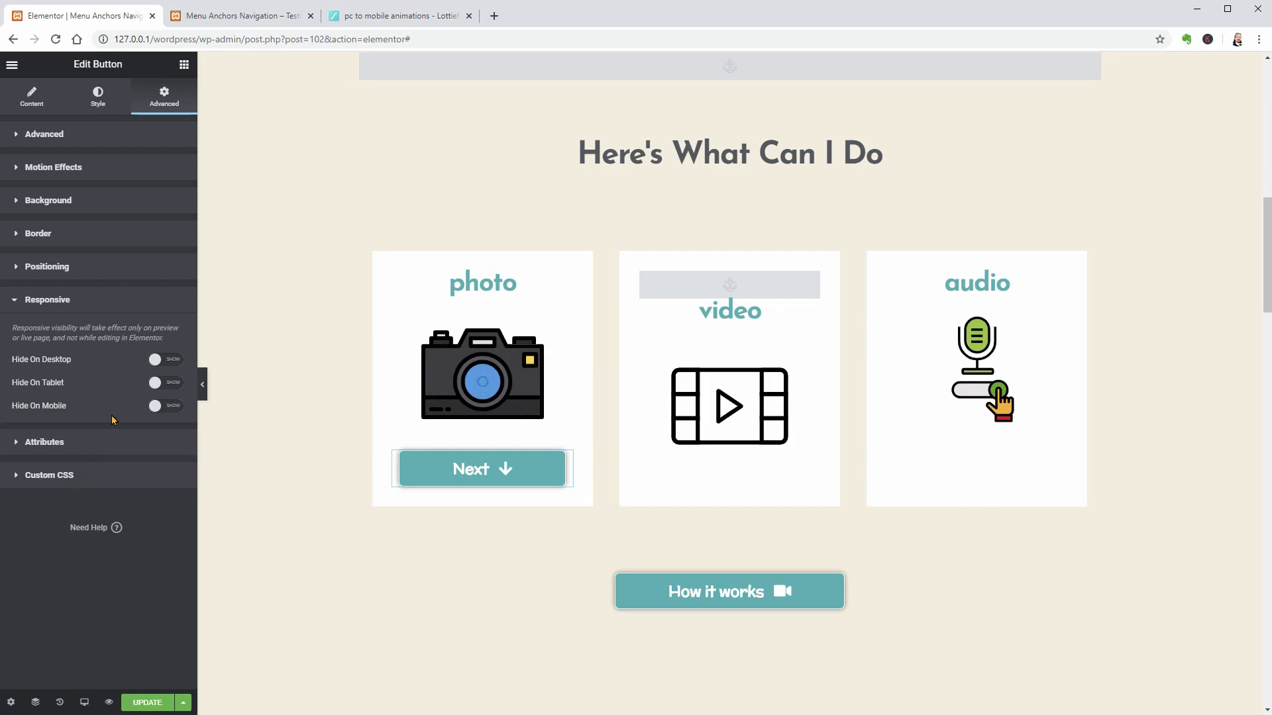
click(153, 359)
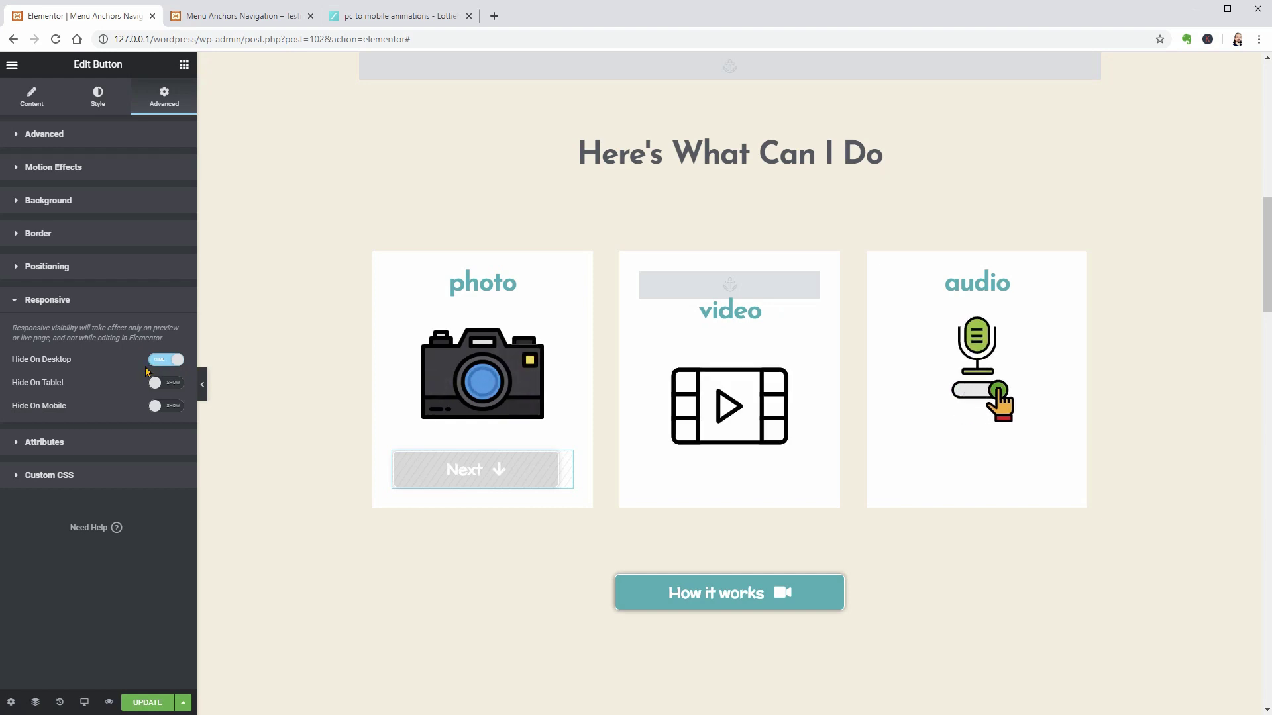
click(84, 702)
click(45, 669)
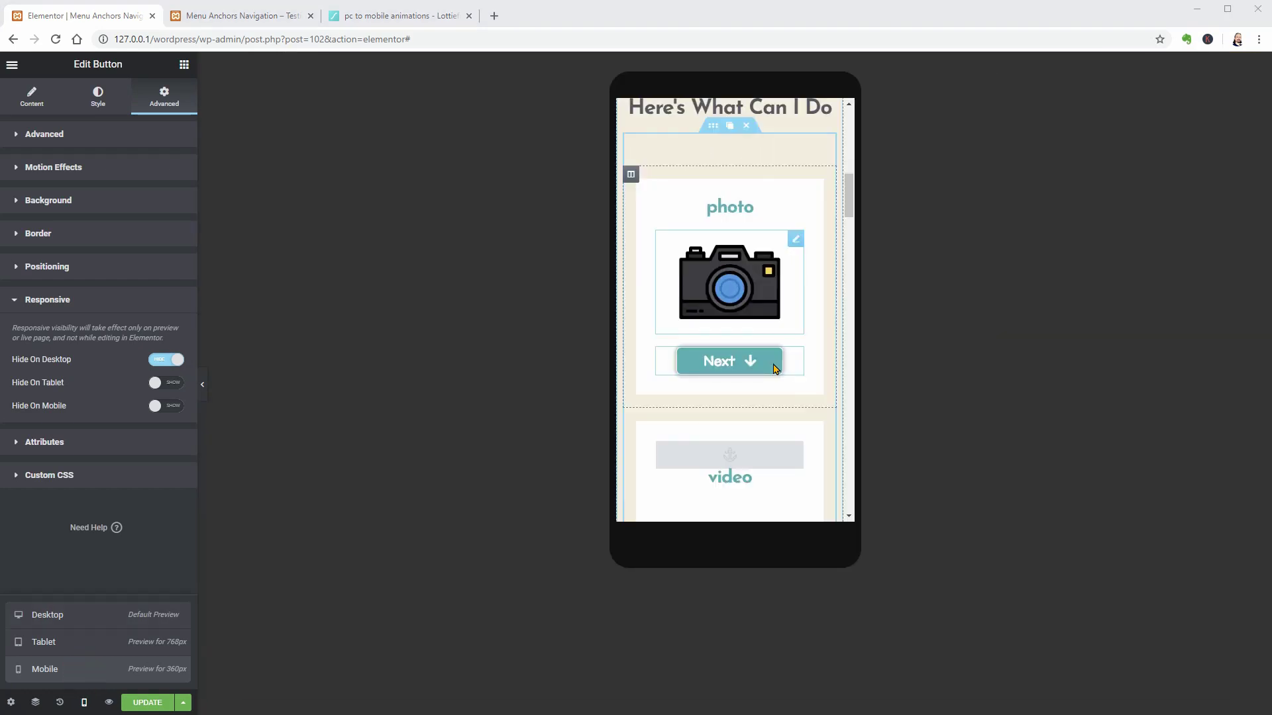
Set the Next button's text size to 21 and right padding to 30, then test its jump.
click(97, 97)
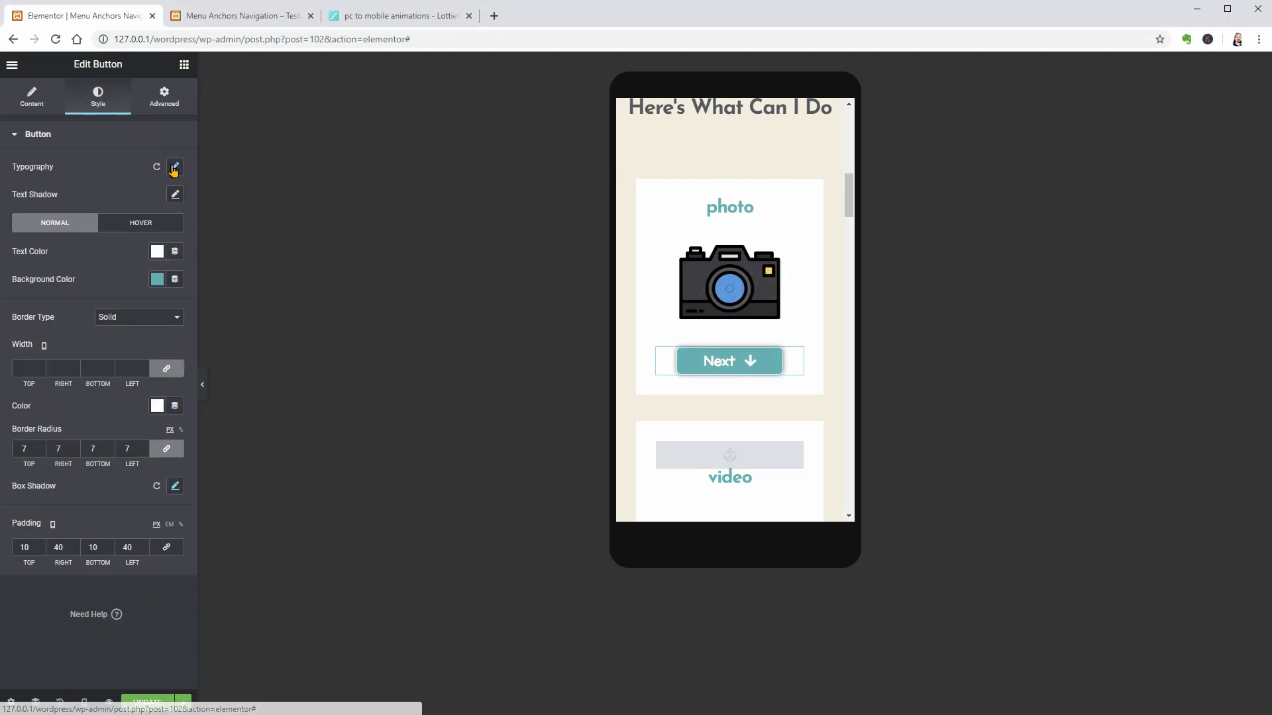
click(175, 167)
click(165, 251)
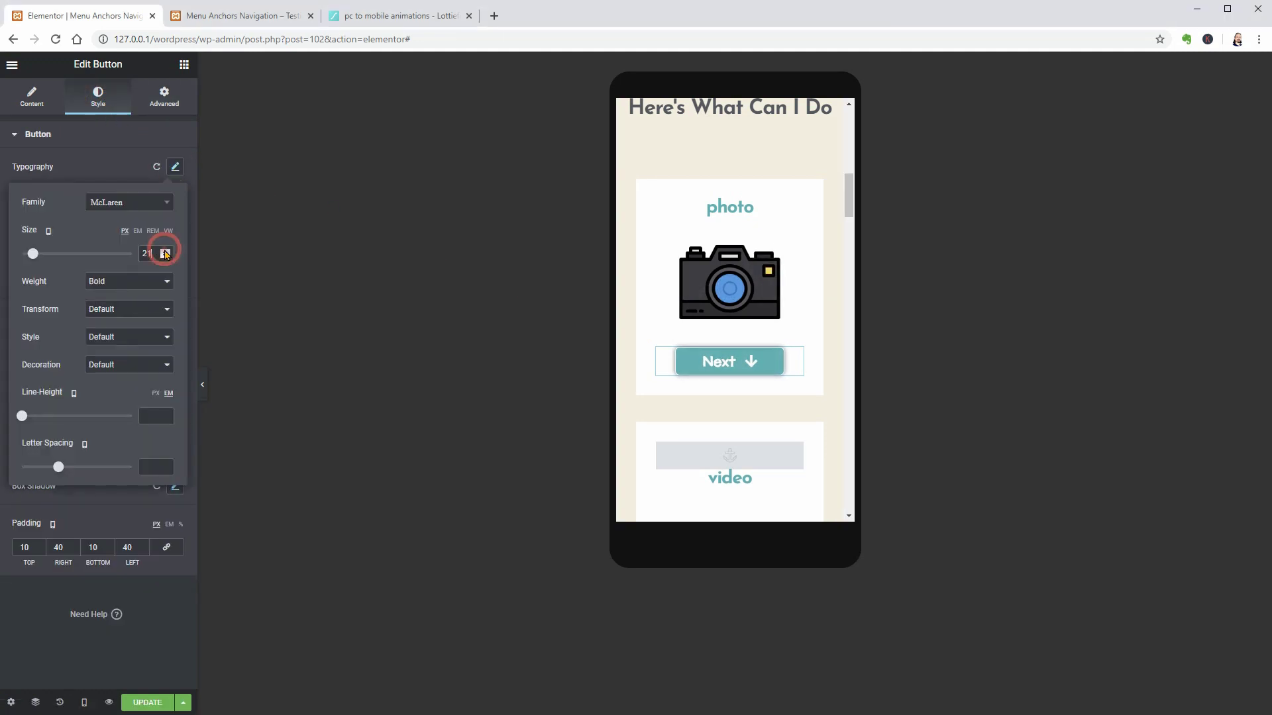
click(398, 298)
click(58, 548)
text(30)
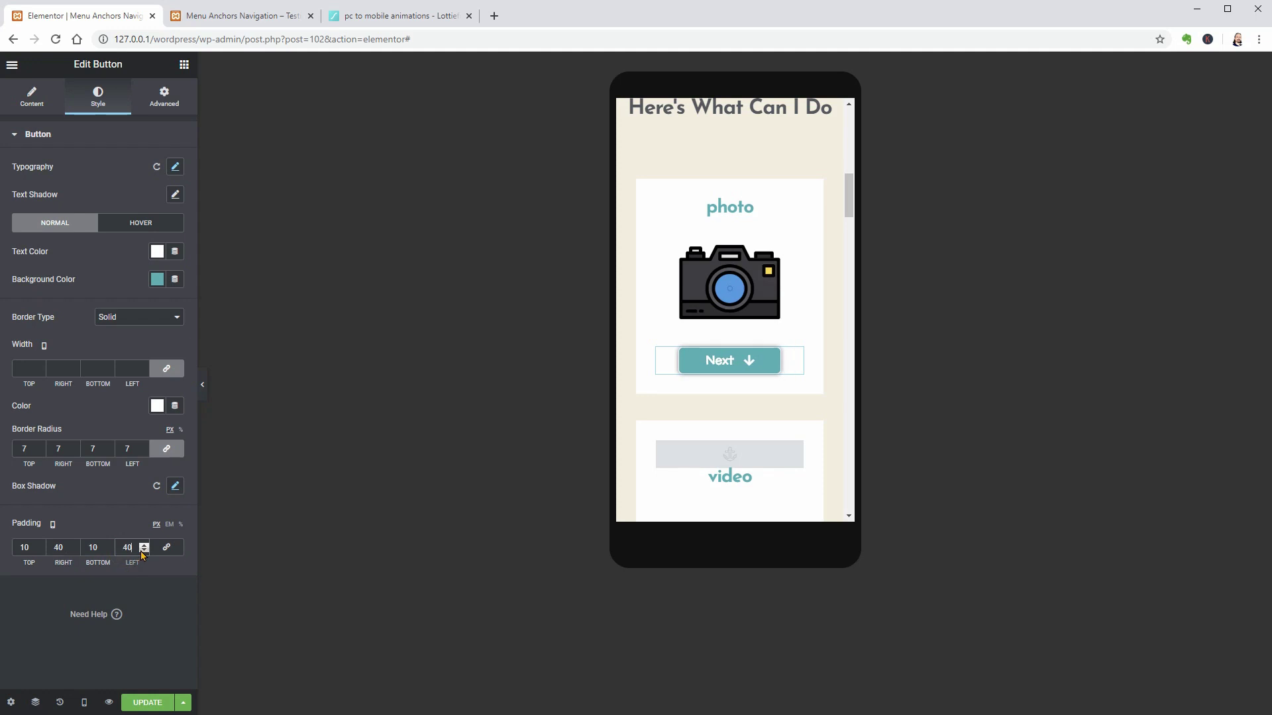
click(737, 368)
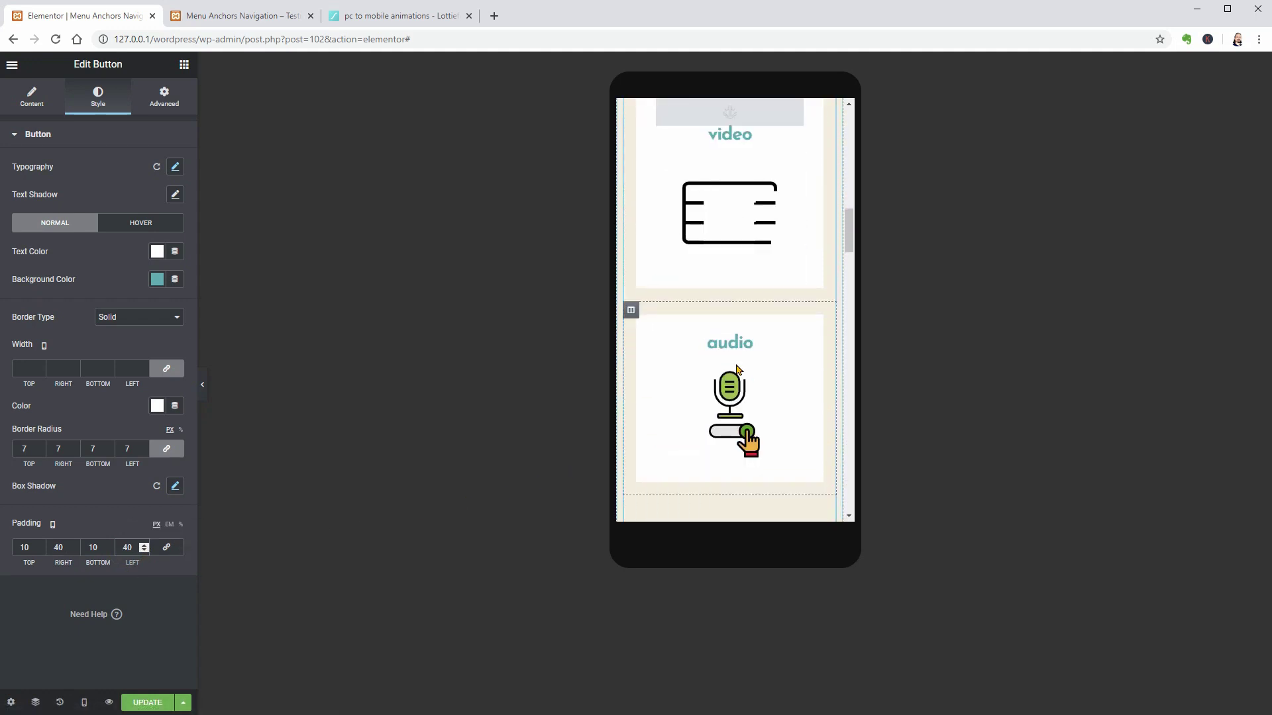
scroll(736, 368, up, 3)
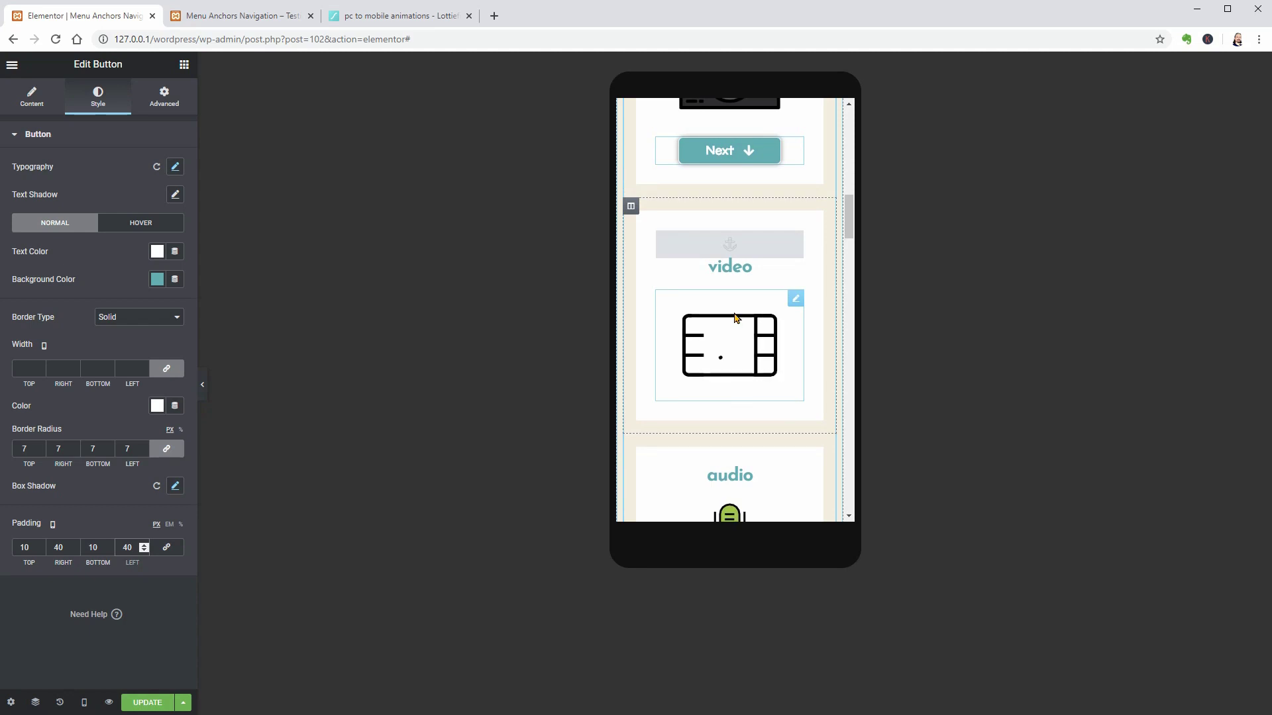
mouse_move(794, 146)
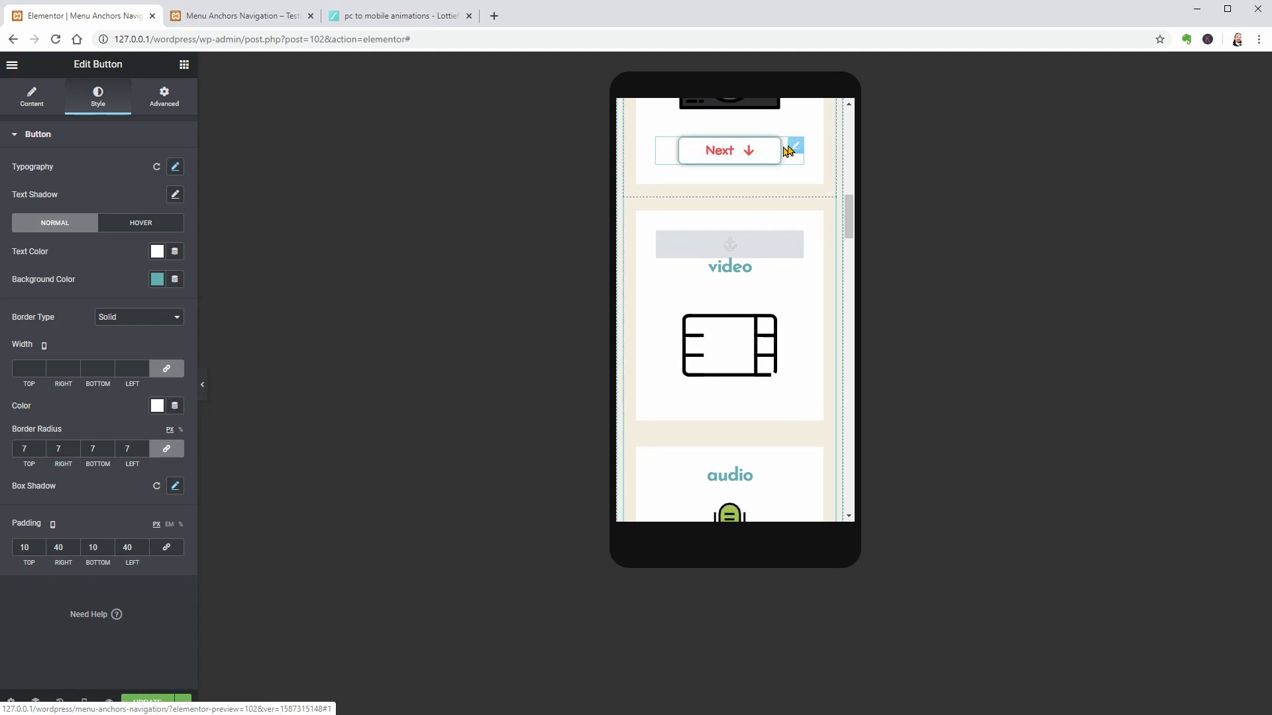
Duplicate Next into the video card linking to #2, set the audio anchor ID to 2, and test it.
click(781, 150)
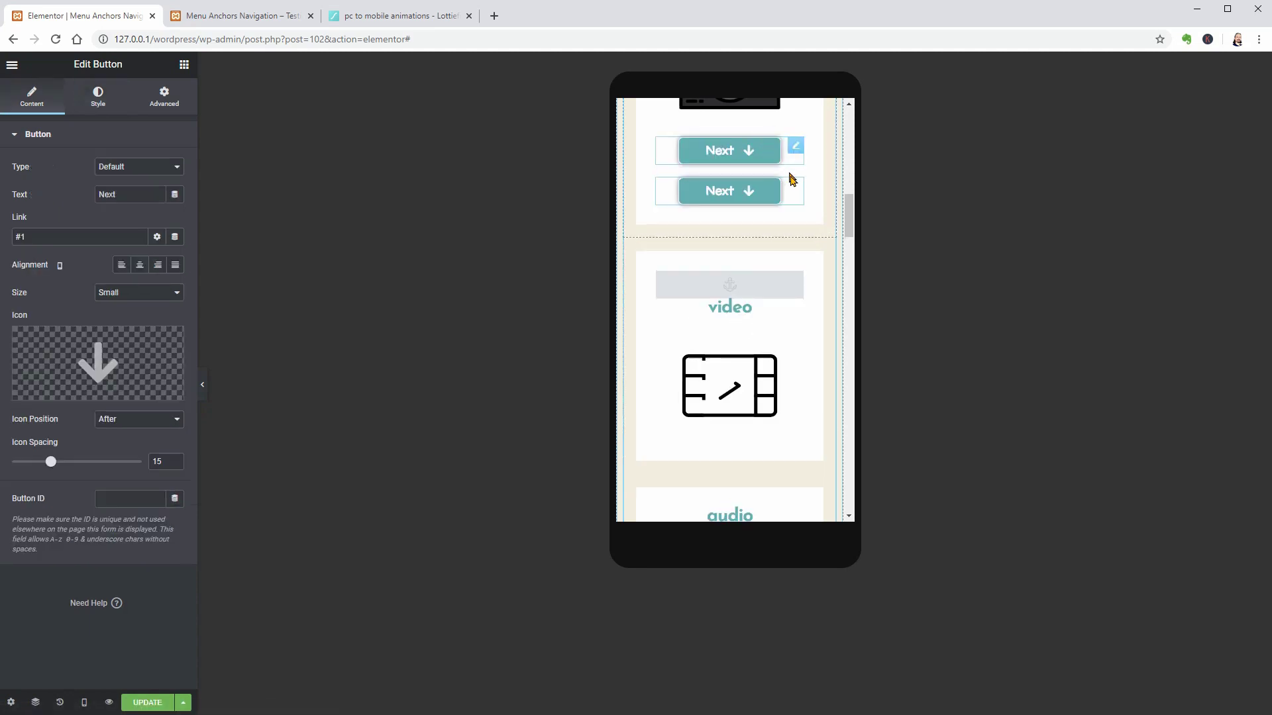
drag(795, 189, 756, 397)
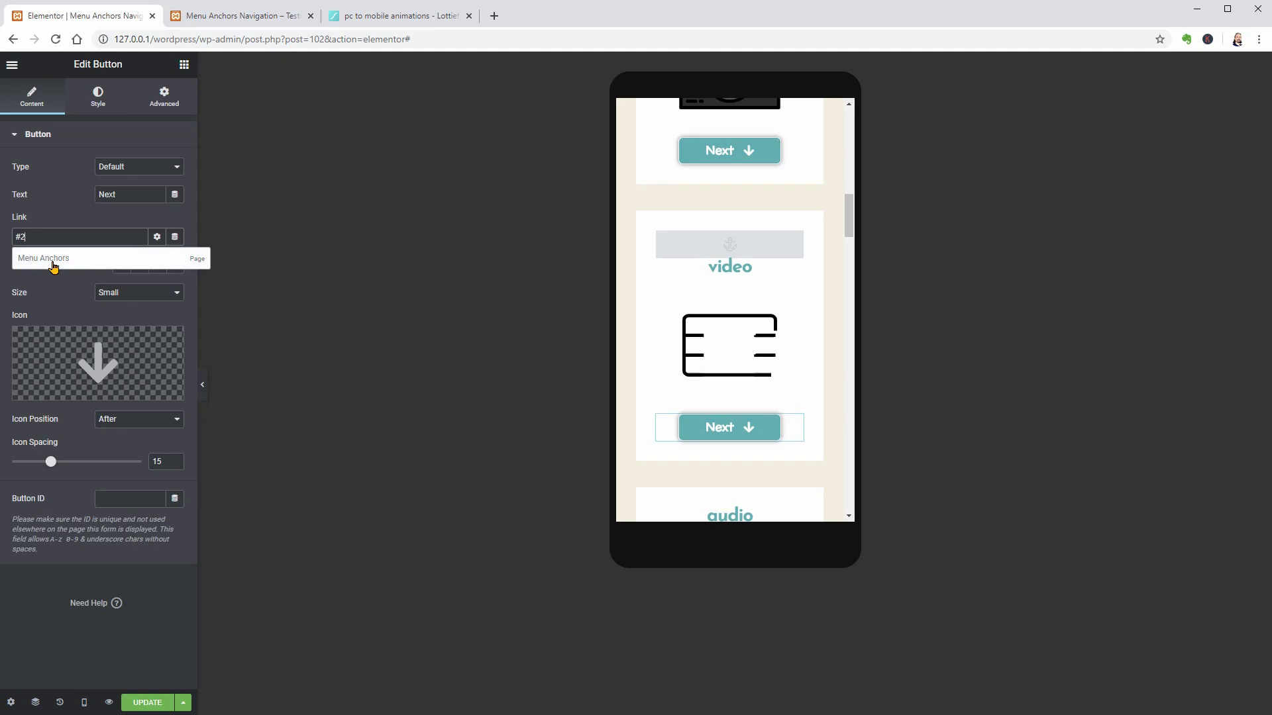
mouse_move(783, 244)
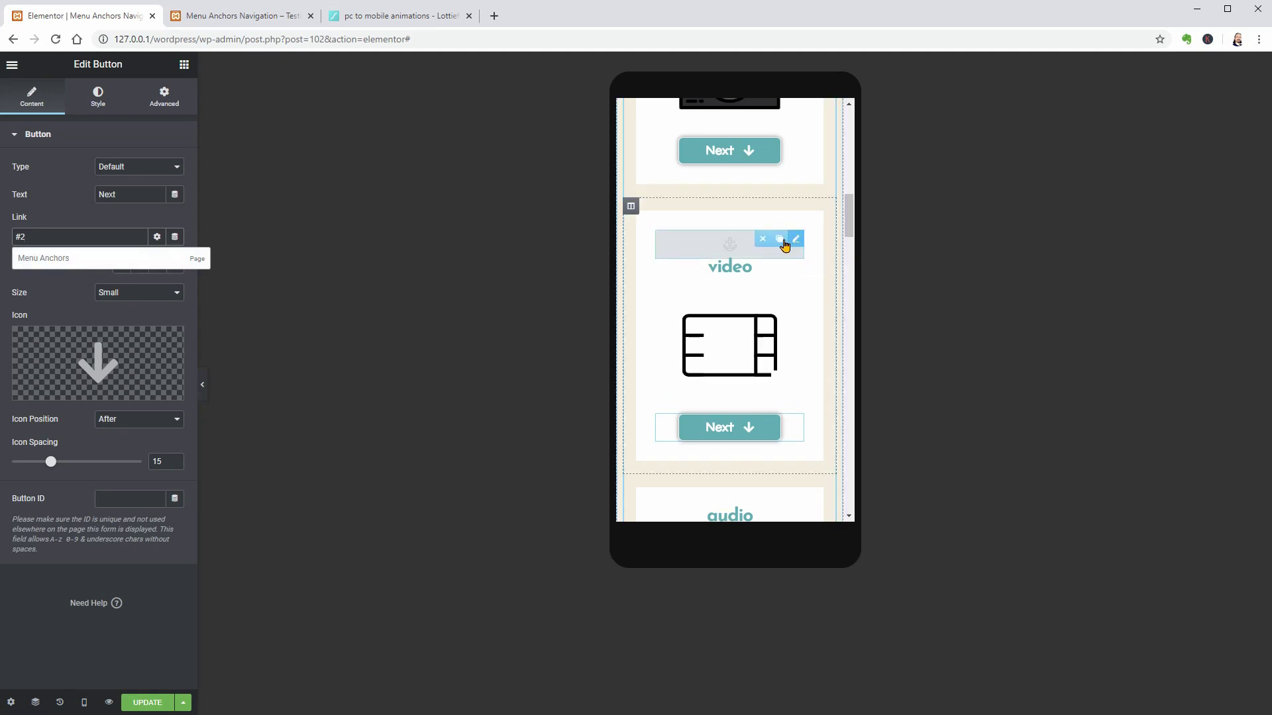
click(781, 246)
scroll(775, 348, down, 4)
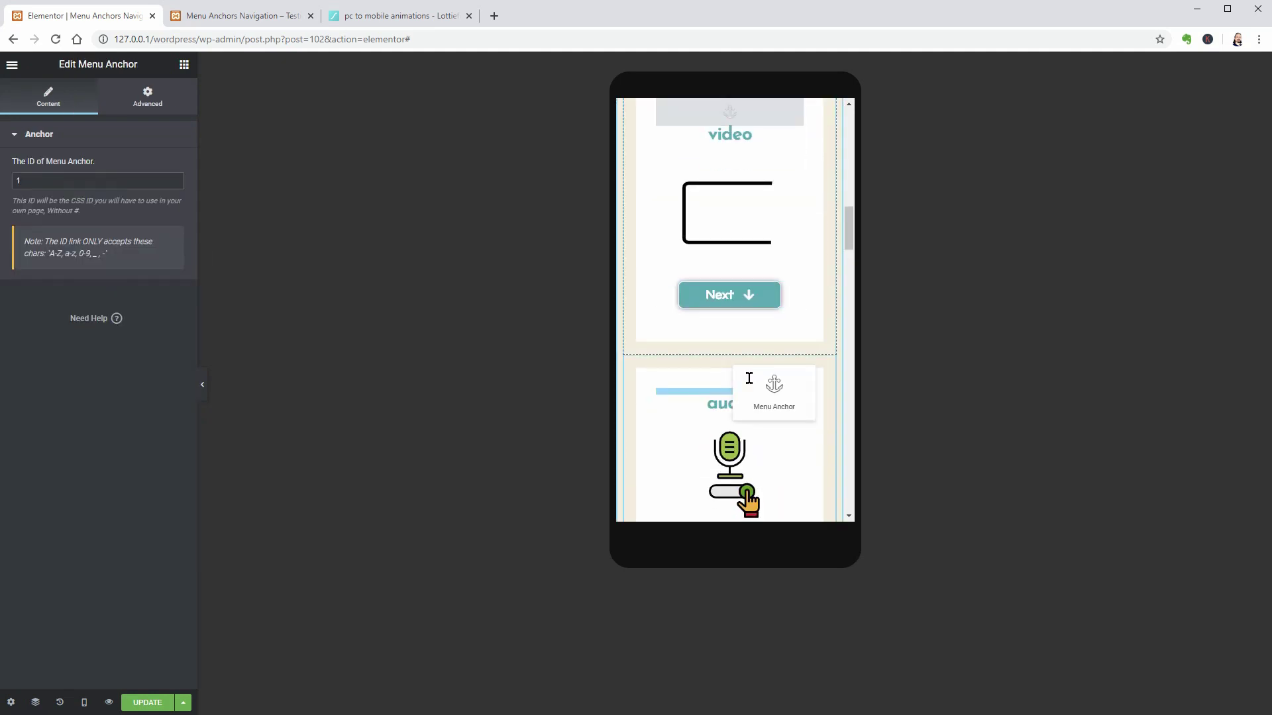
scroll(755, 387, down, 2)
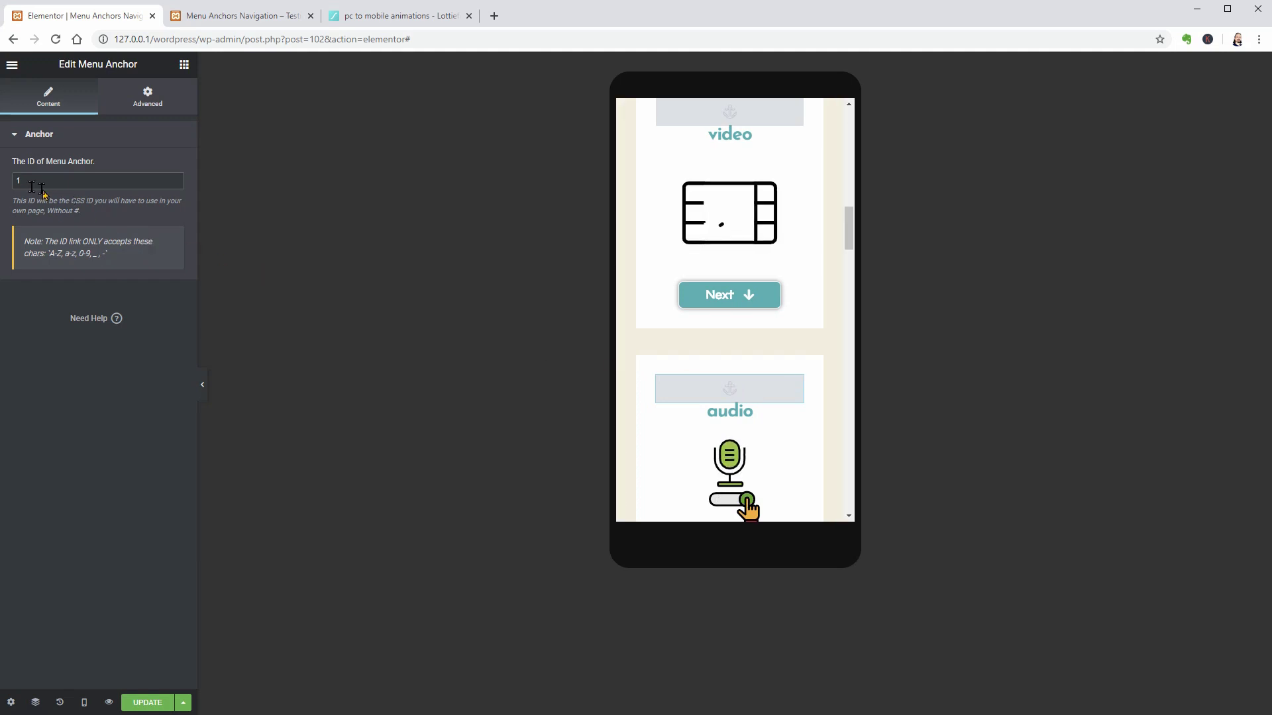
key(BackSpace)
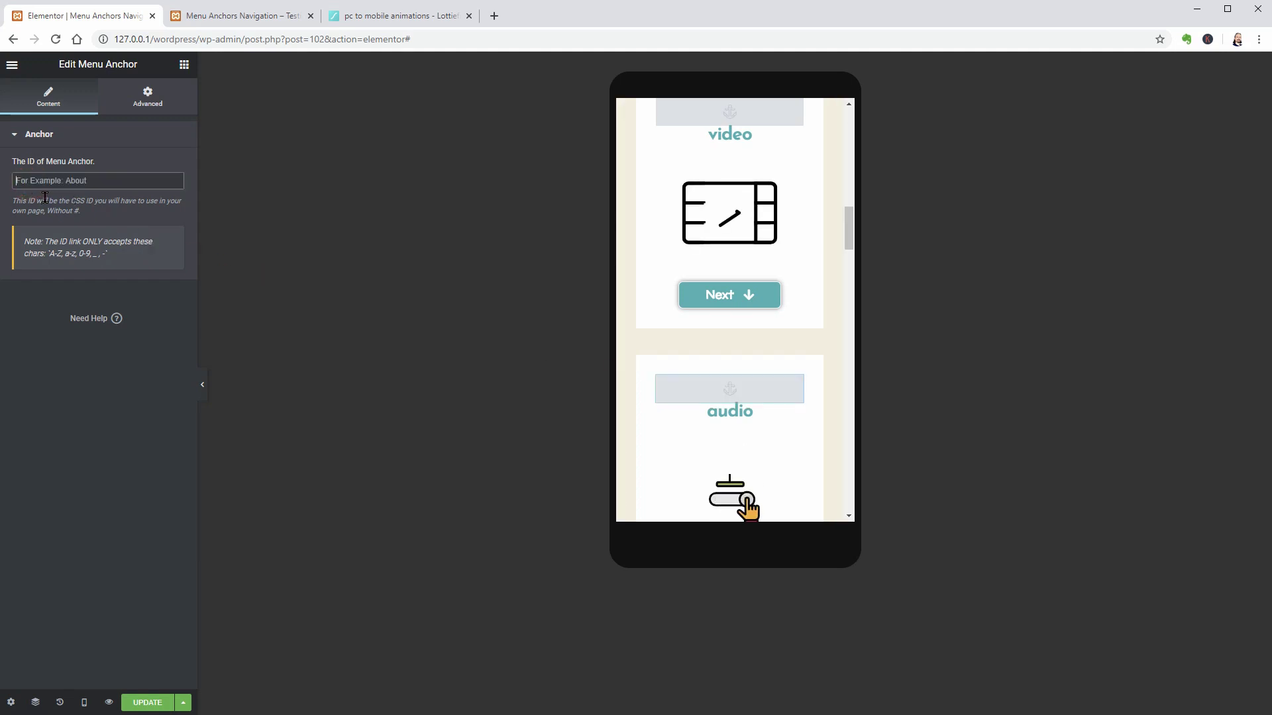
text(2)
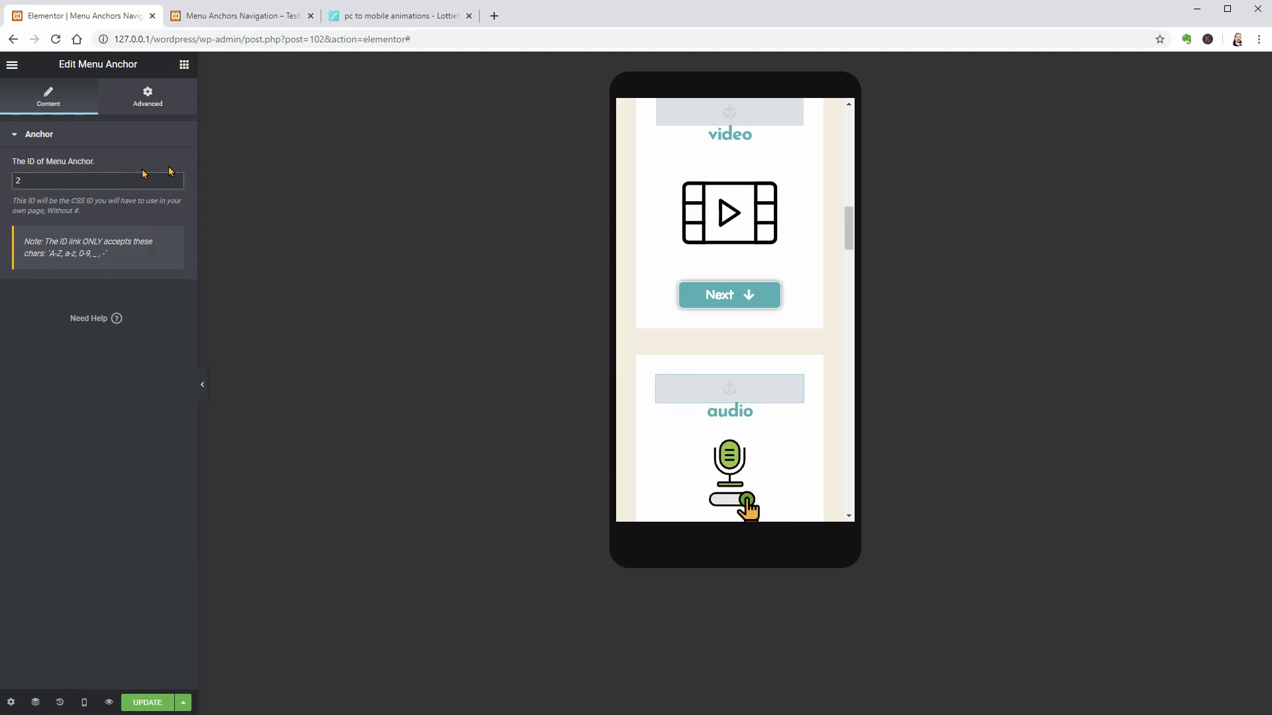
click(730, 294)
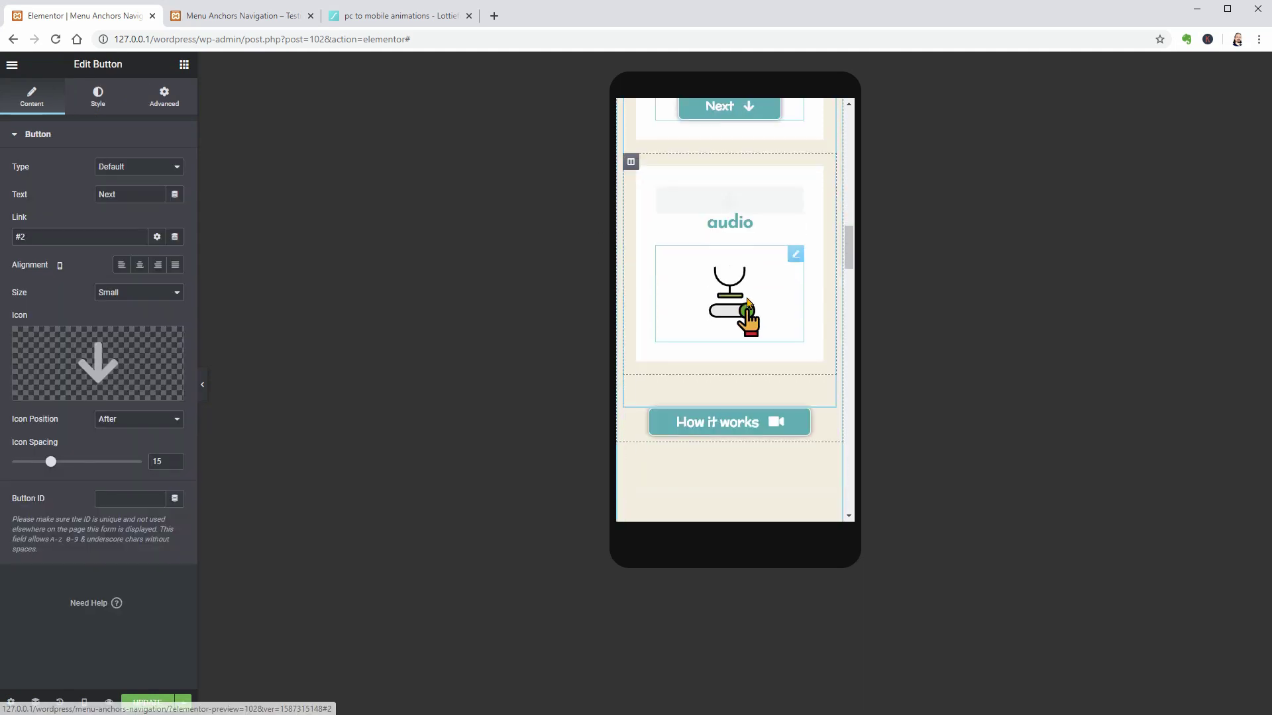
scroll(770, 281, up, 1)
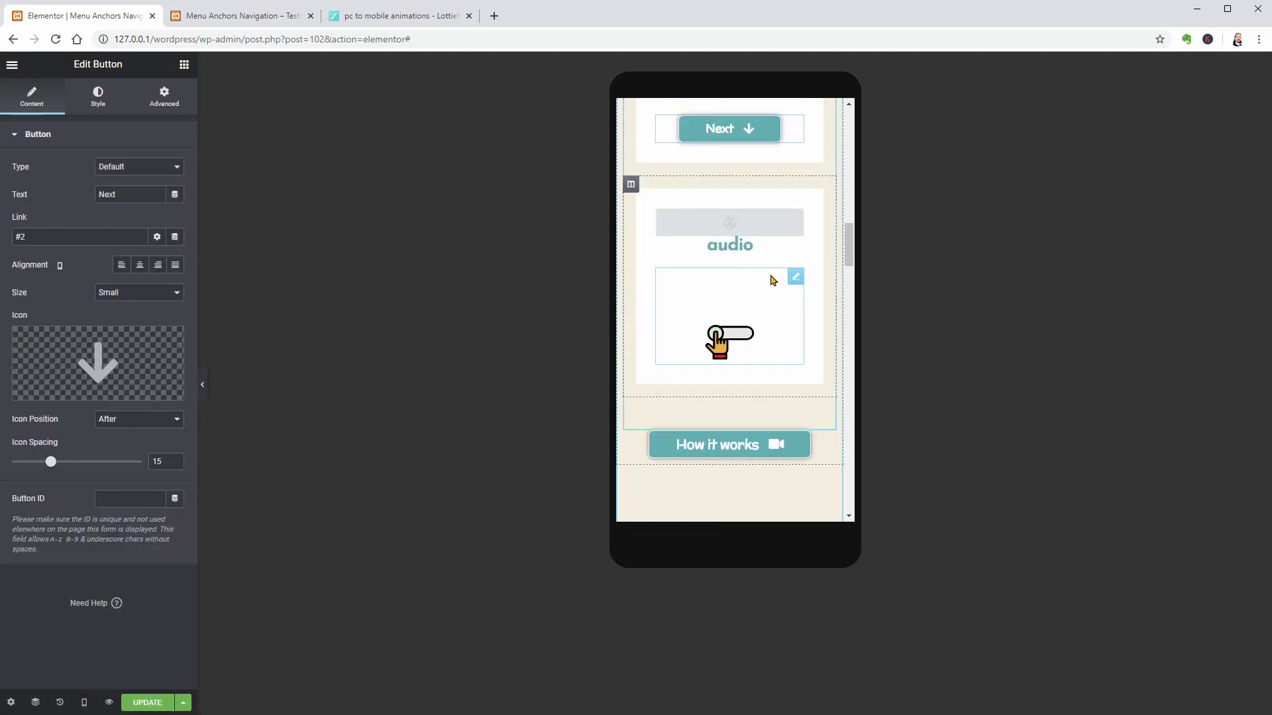
Pad the audio card column 80 on top, bottom and left, and 20 on the right.
click(633, 187)
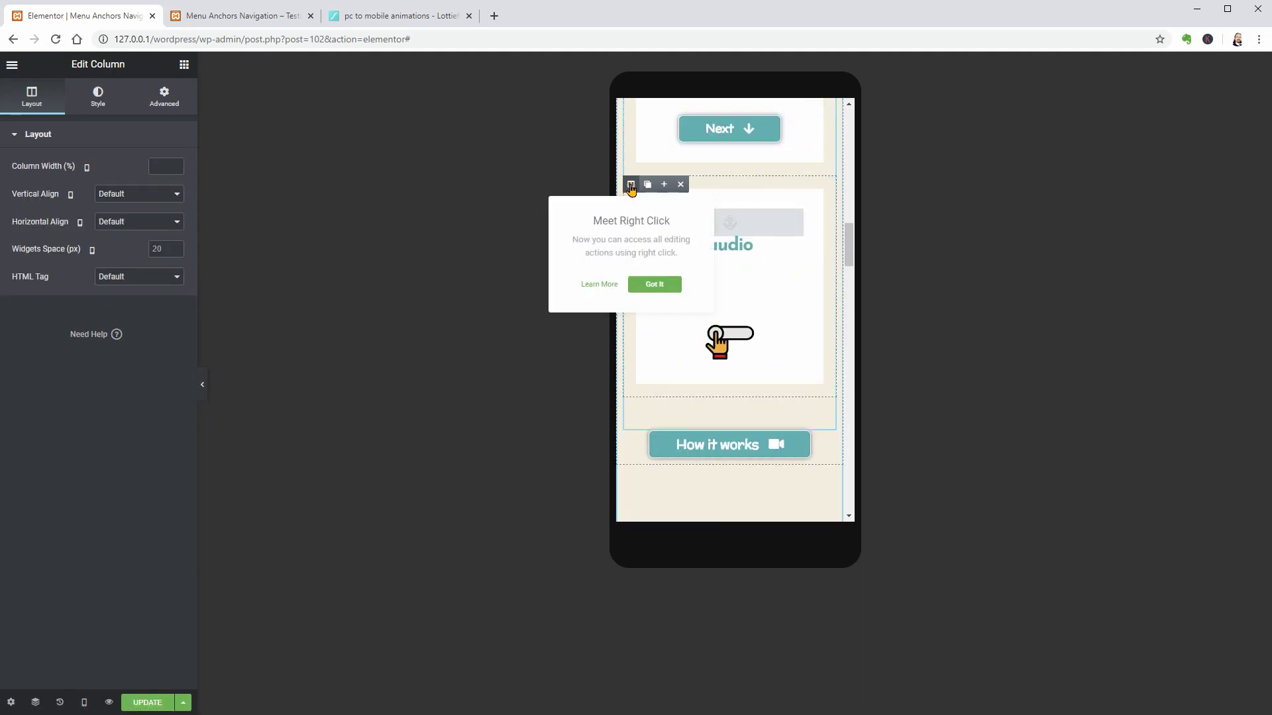
click(159, 95)
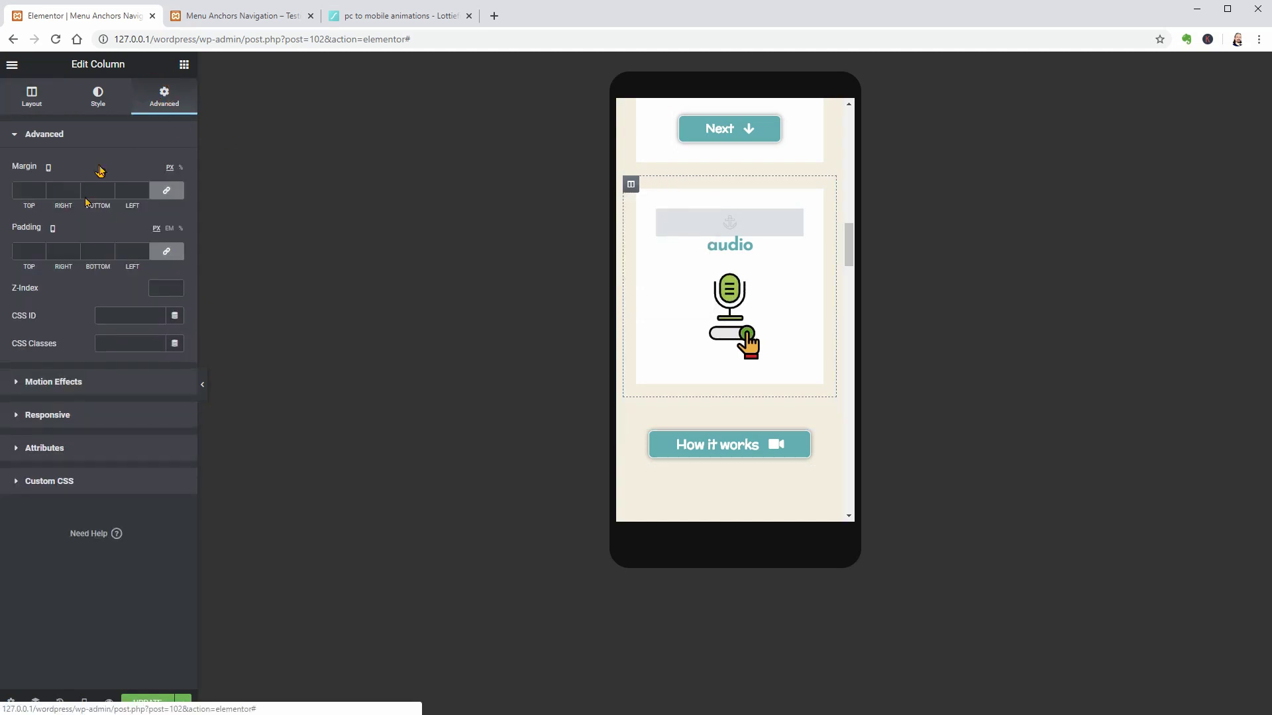
click(41, 251)
text(80)
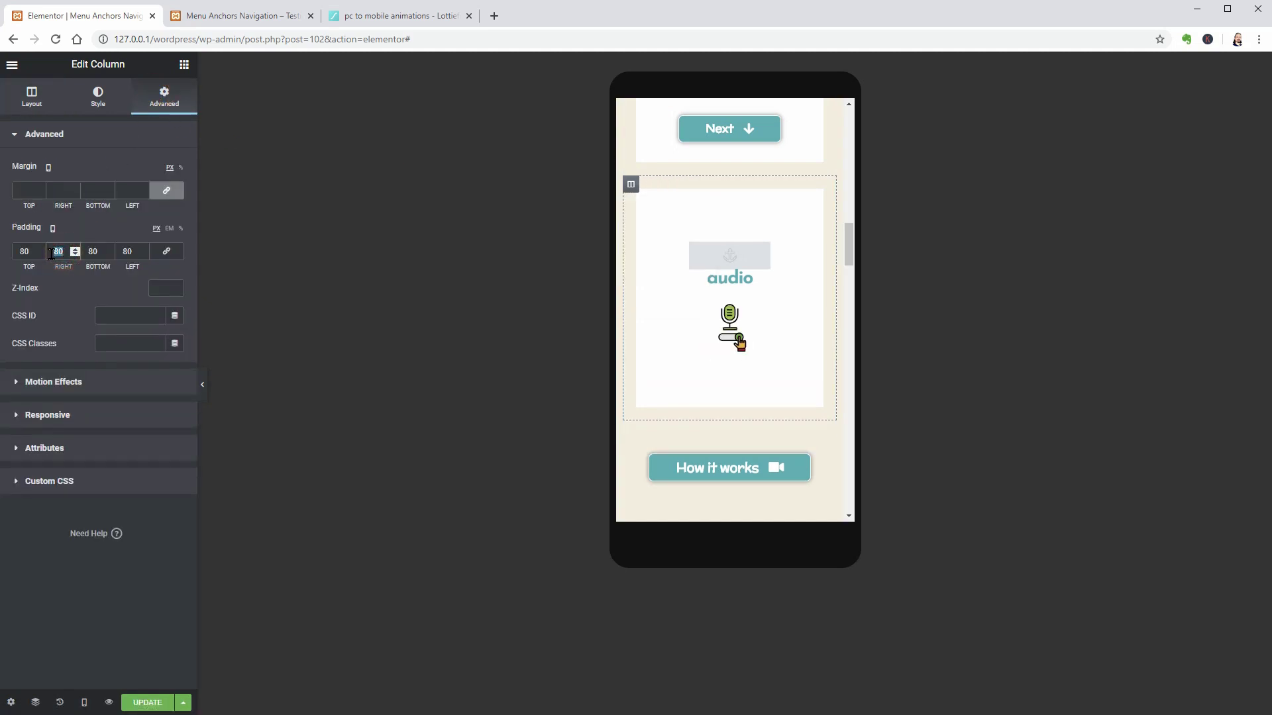
text(2)
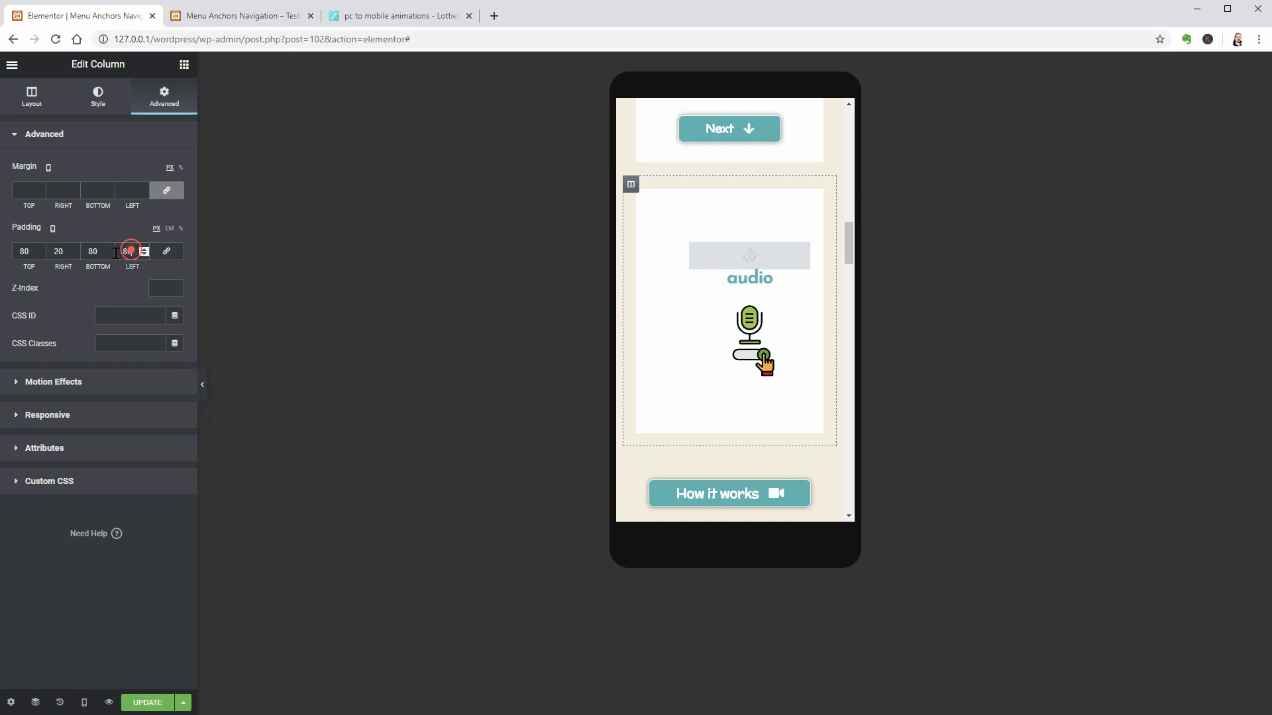
click(761, 390)
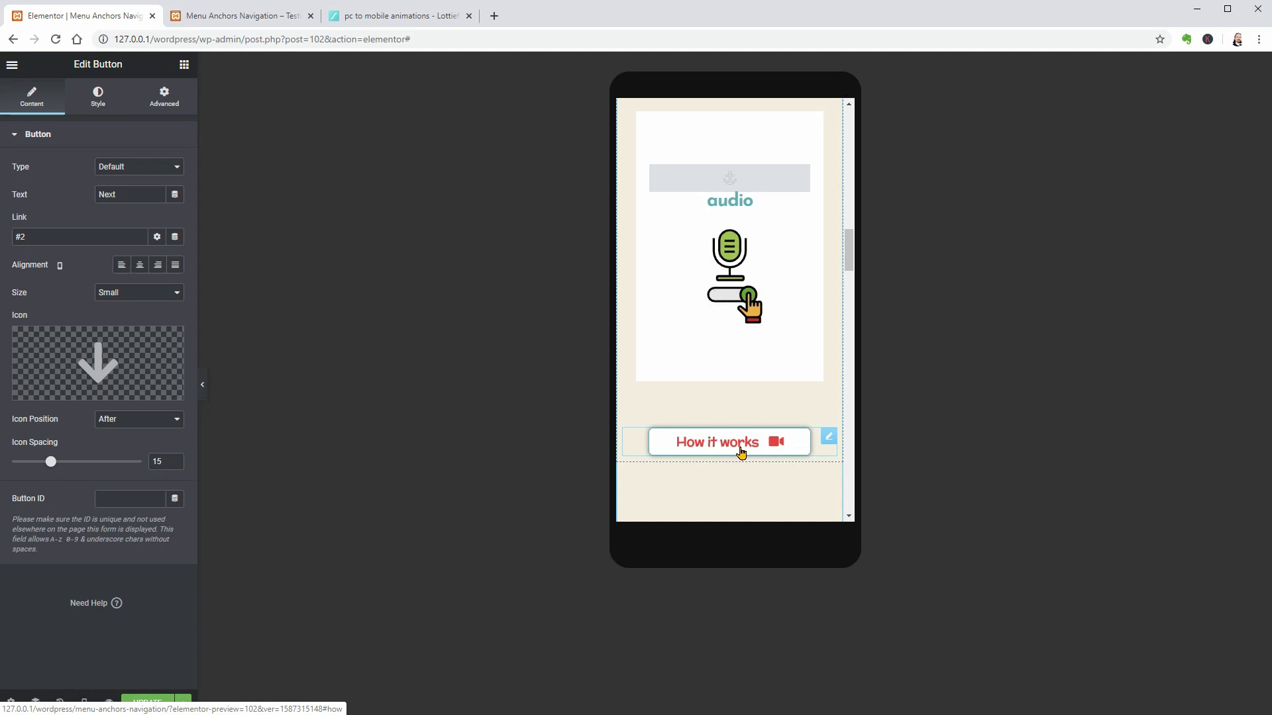
Test How it works and Testimonials on mobile, paste Next below the testimonial, then choose a Lottie data file.
click(742, 449)
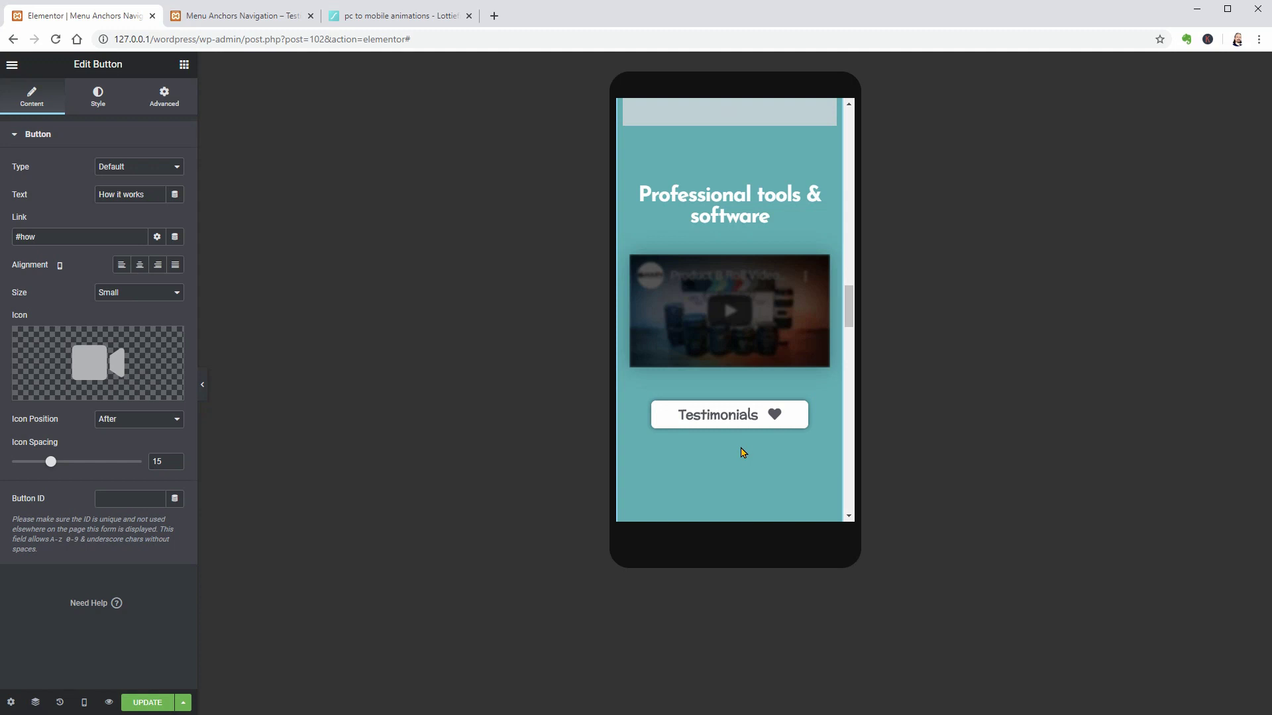
click(754, 422)
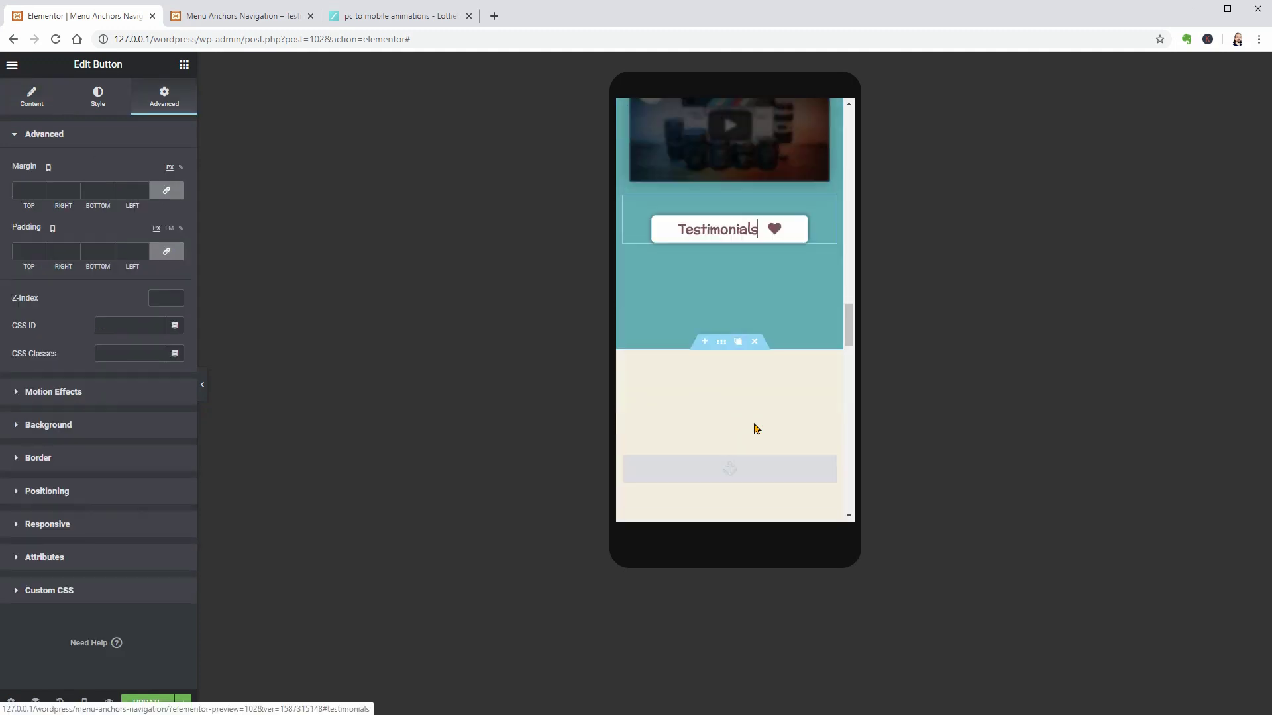
mouse_move(730, 357)
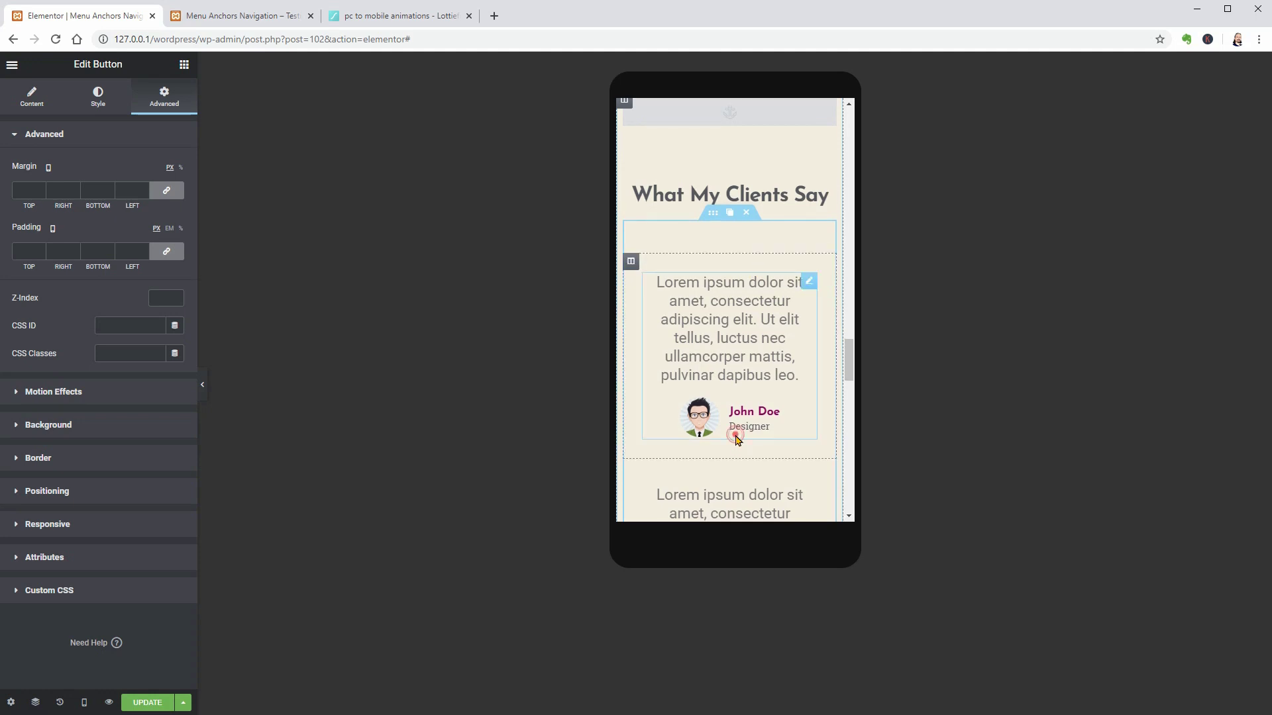
right_click(736, 438)
click(767, 504)
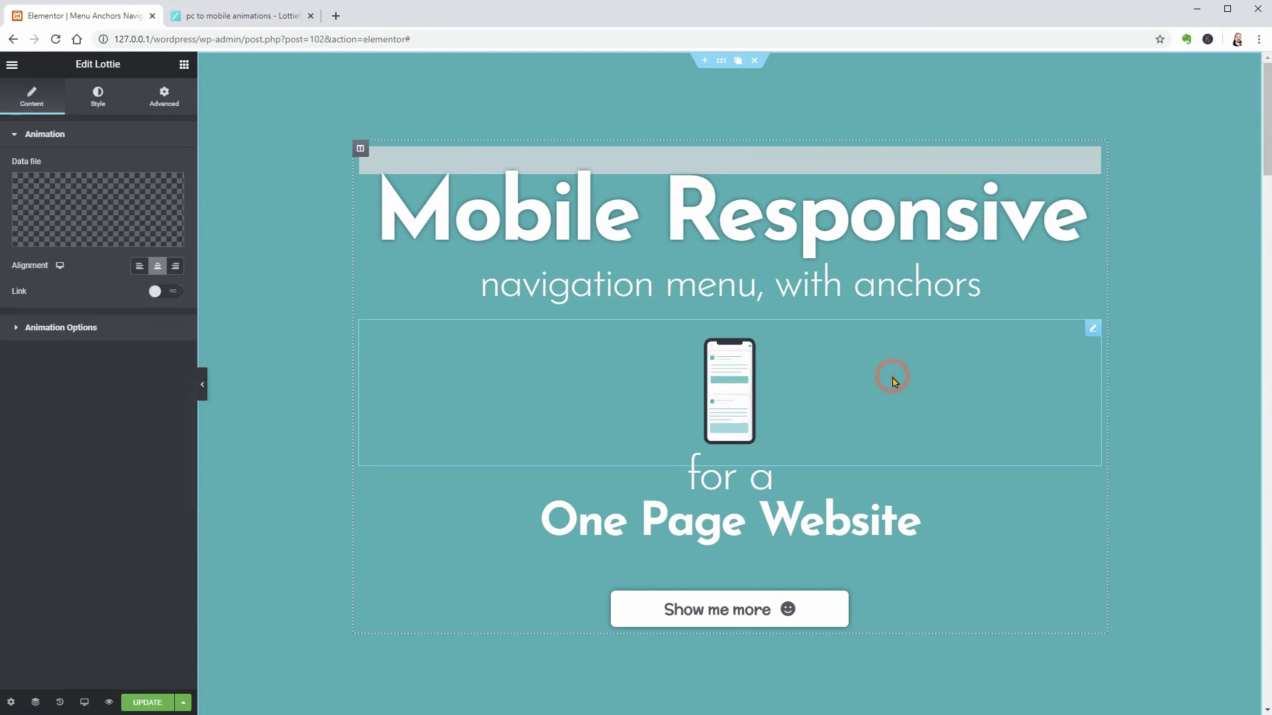
click(98, 207)
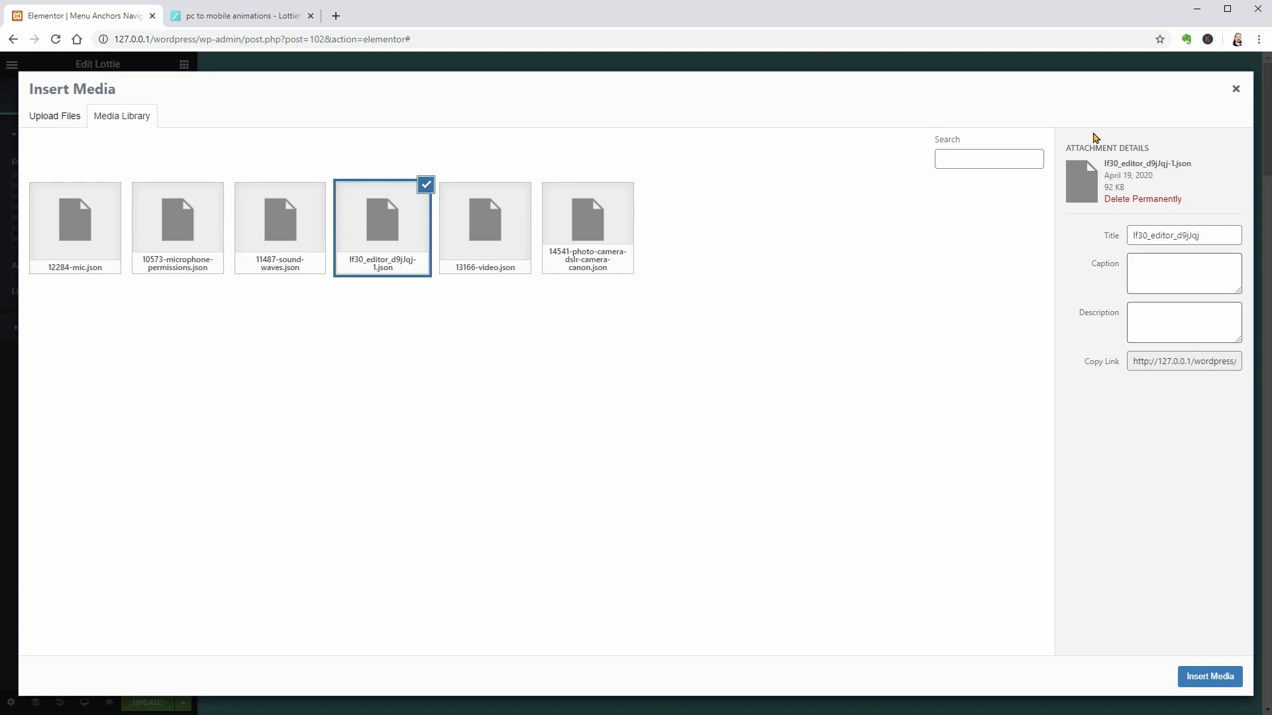
Dismiss Insert Media, preview LottieFiles' PC to Phone animation, close that tab, then test Show me more.
click(1235, 94)
click(261, 17)
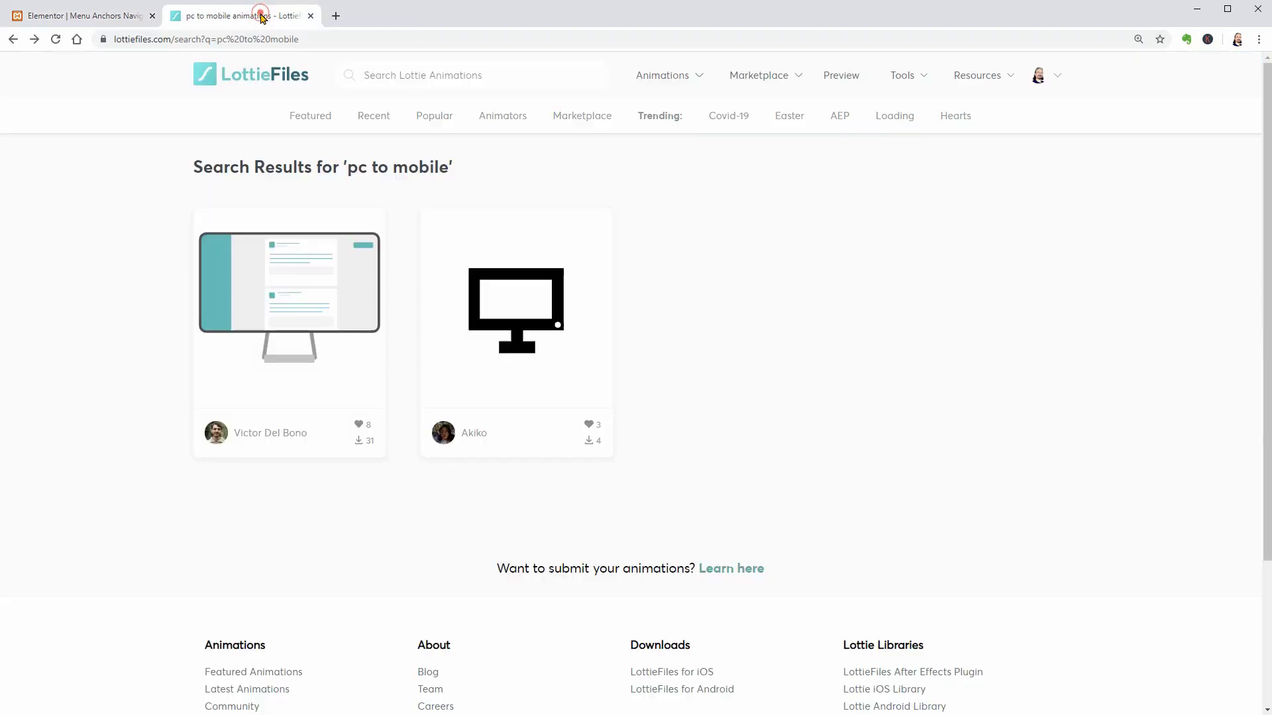
click(324, 311)
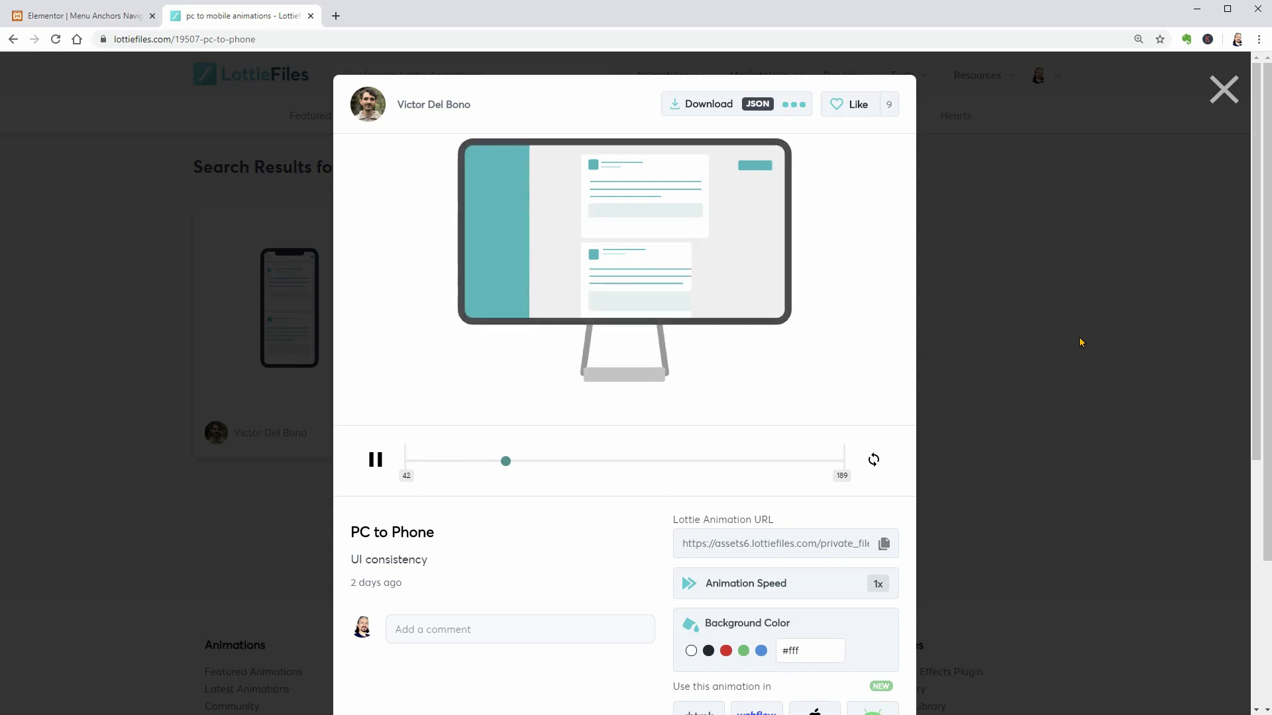
click(1223, 90)
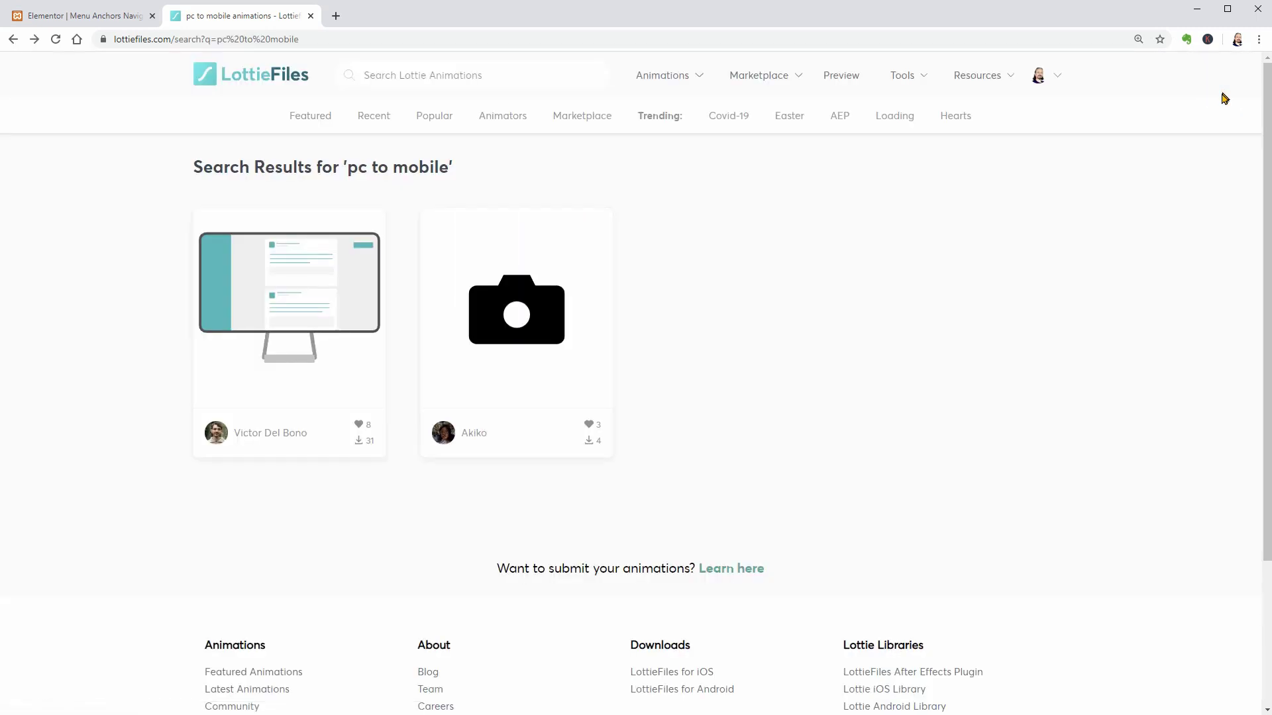
click(311, 16)
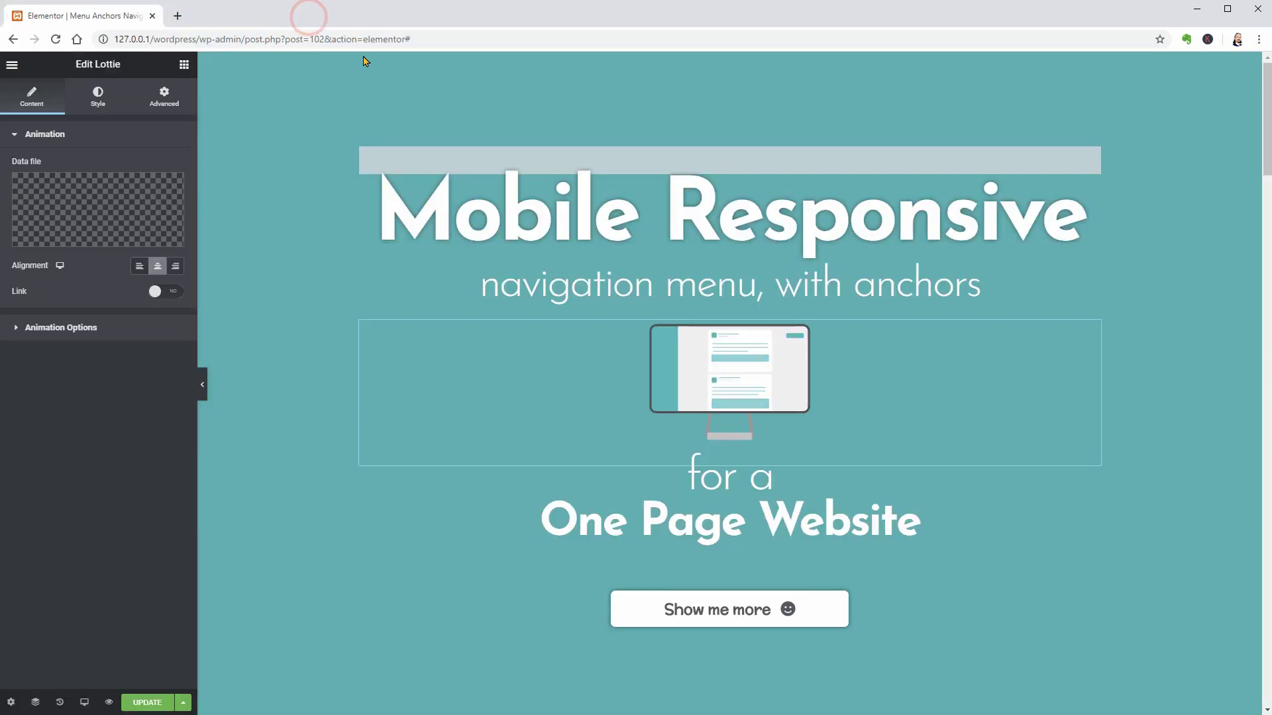
click(813, 610)
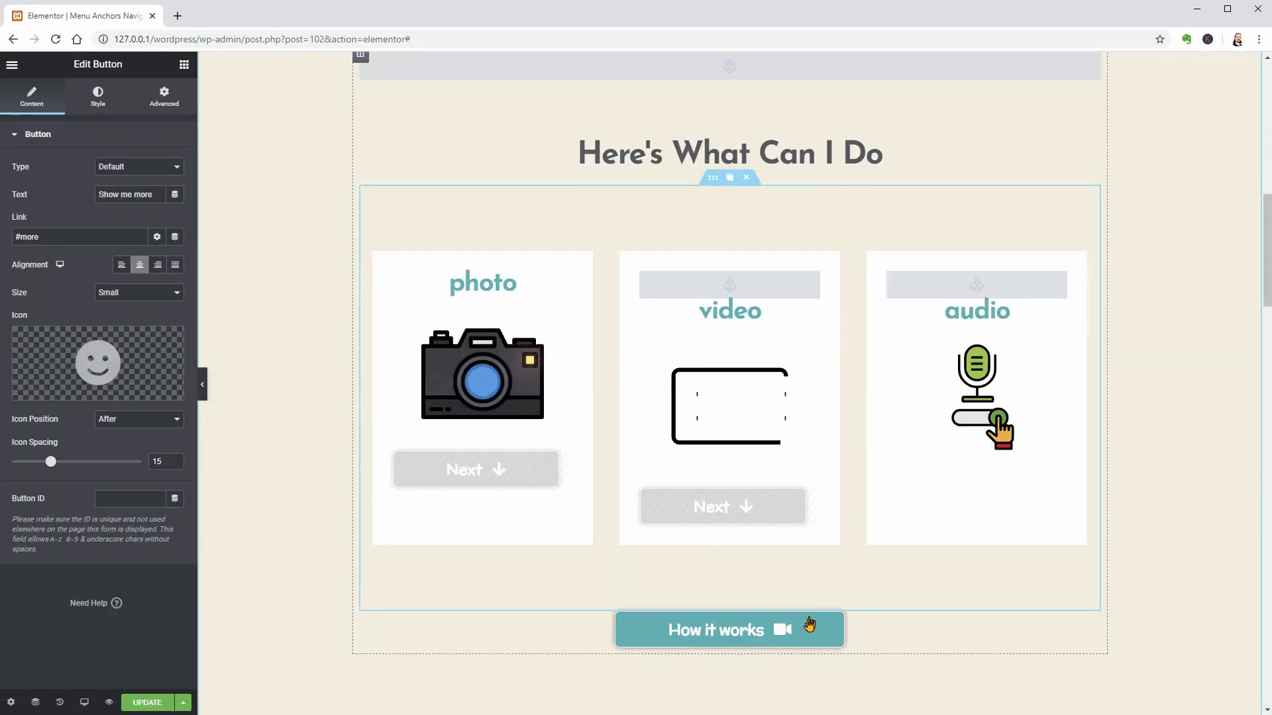